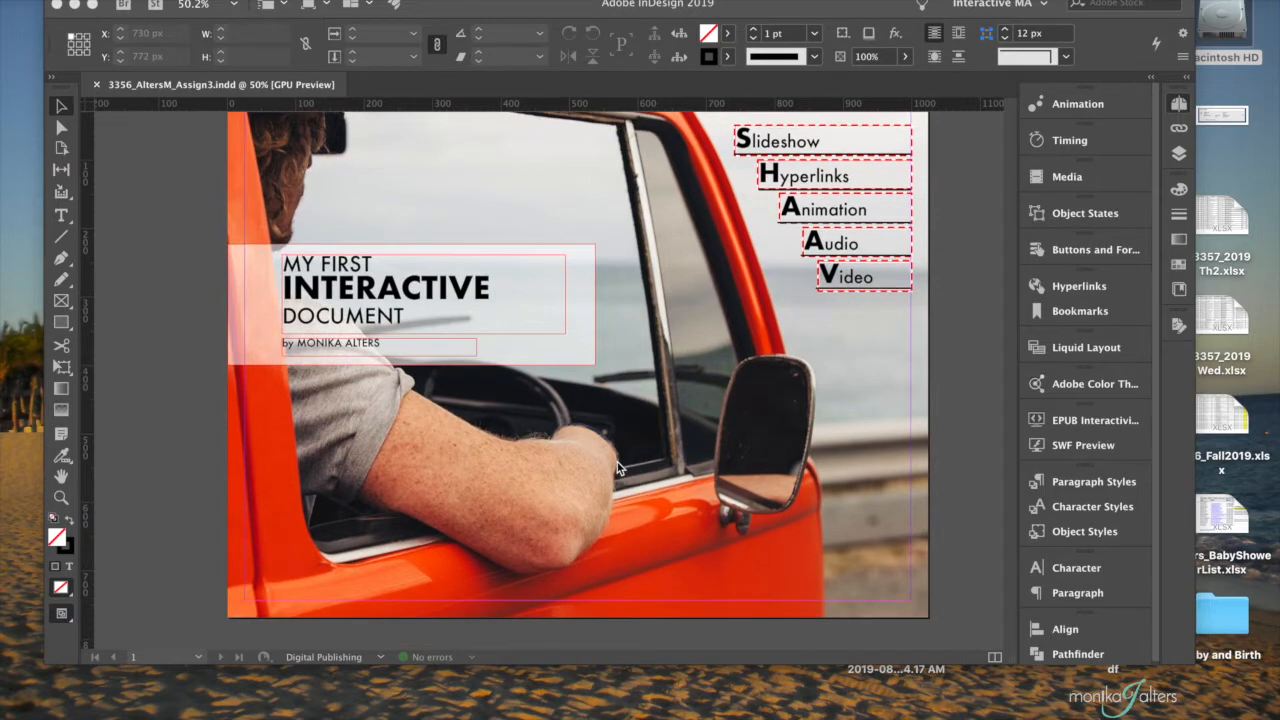
- Draw an empty picture frame about 532 × 338 px on page 2, below the SLIDESHOW banner
{"action": "scroll", "coordinate": [617, 467], "scroll_direction": "down", "scroll_amount": 1}
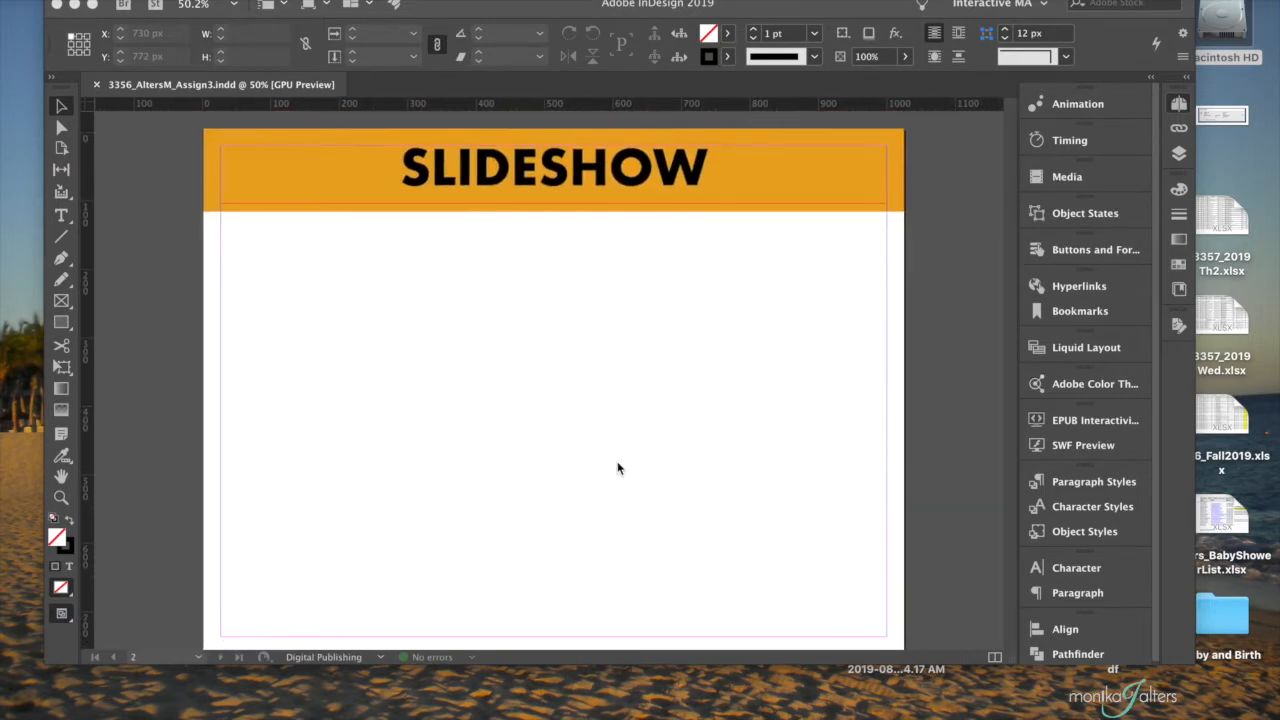
{"action": "scroll", "coordinate": [617, 467], "scroll_direction": "down", "scroll_amount": 2}
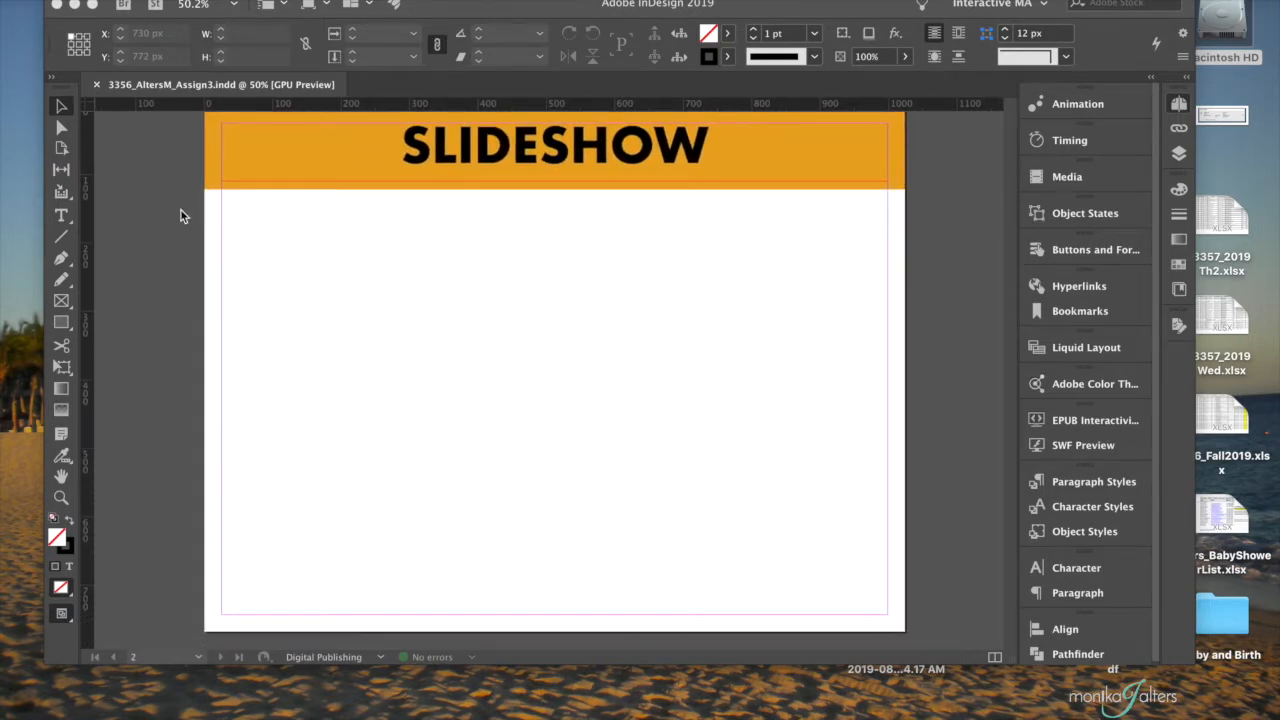
{"action": "left_click", "coordinate": [62, 304]}
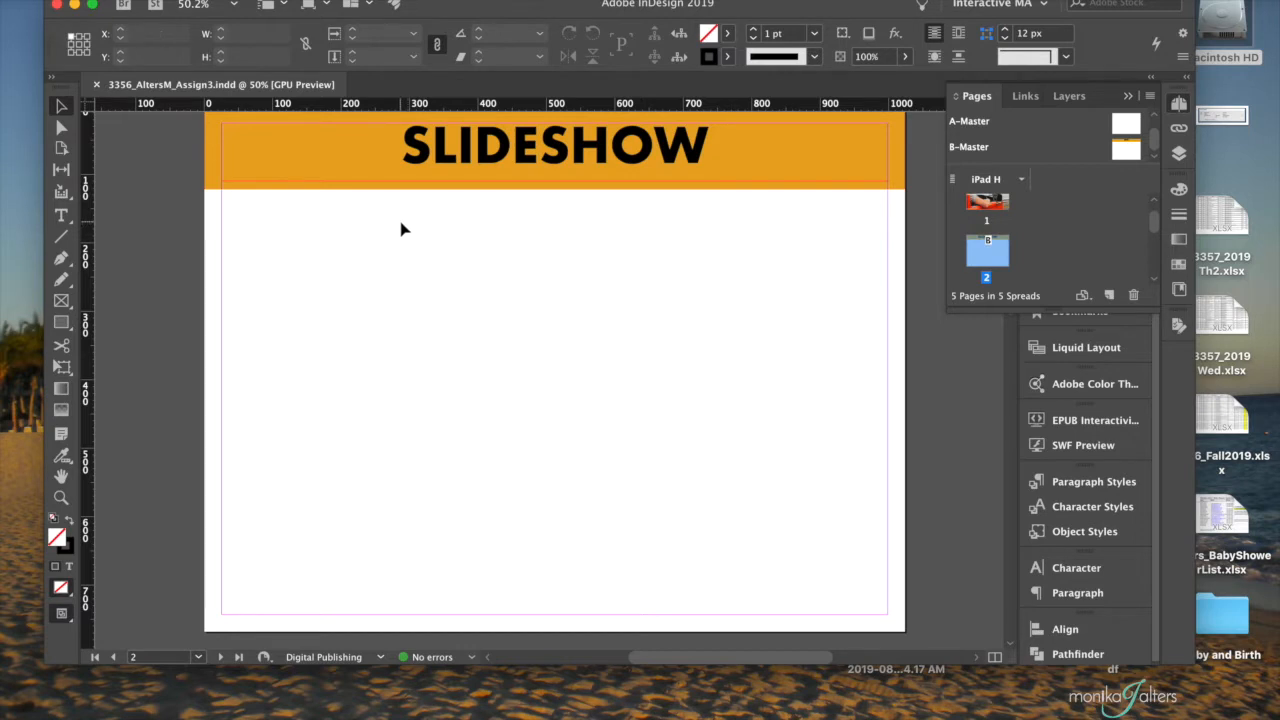
{"action": "left_click_drag", "start_coordinate": [371, 209], "coordinate": [704, 441]}
{"action": "left_click", "coordinate": [61, 300]}
{"action": "left_click_drag", "start_coordinate": [353, 218], "coordinate": [717, 450]}
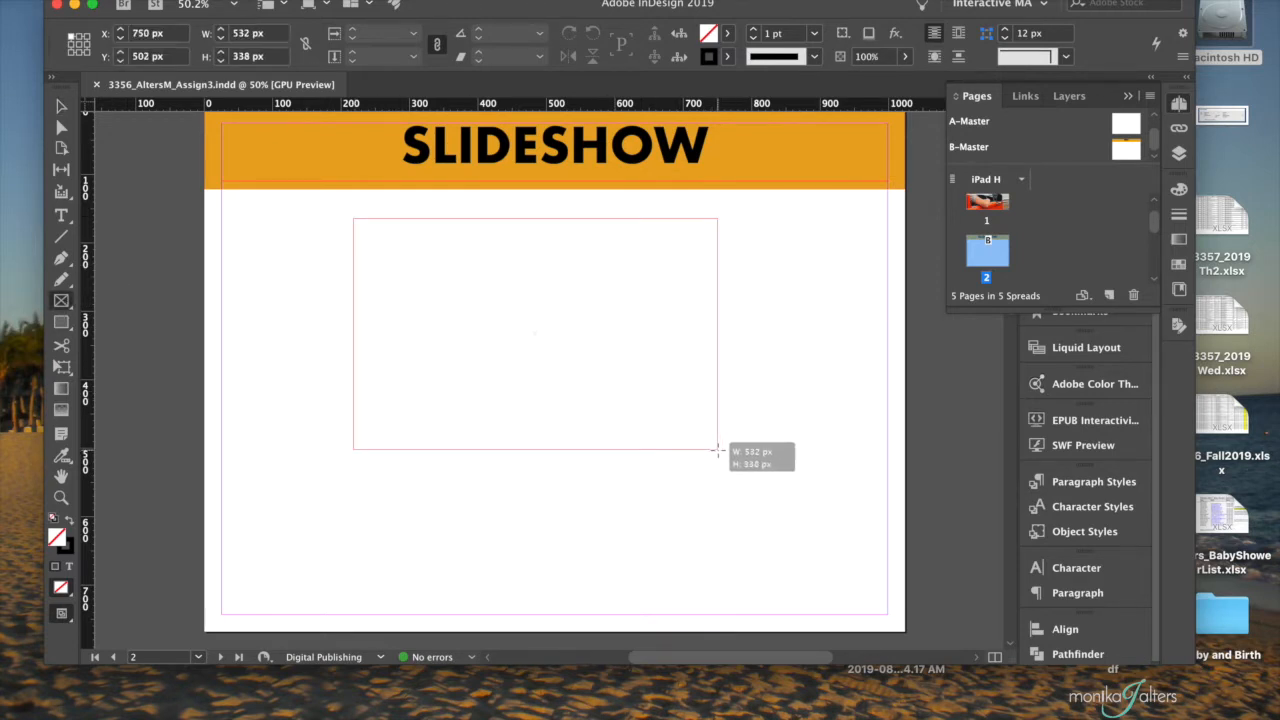
{"action": "left_click_drag", "start_coordinate": [717, 450], "coordinate": [717, 450]}
- Turn on Smart Guides and centre the picture frame horizontally on the page, at about X 246 px, Y 154 px
{"action": "left_click", "coordinate": [61, 107]}
{"action": "mouse_move", "coordinate": [580, 283]}
{"action": "left_mouse_down"}
{"action": "mouse_move", "coordinate": [565, 288]}
{"action": "mouse_move", "coordinate": [583, 286]}
{"action": "mouse_move", "coordinate": [586, 309]}
{"action": "mouse_move", "coordinate": [589, 271]}
{"action": "mouse_move", "coordinate": [600, 274]}
{"action": "mouse_move", "coordinate": [573, 291]}
{"action": "left_mouse_up"}
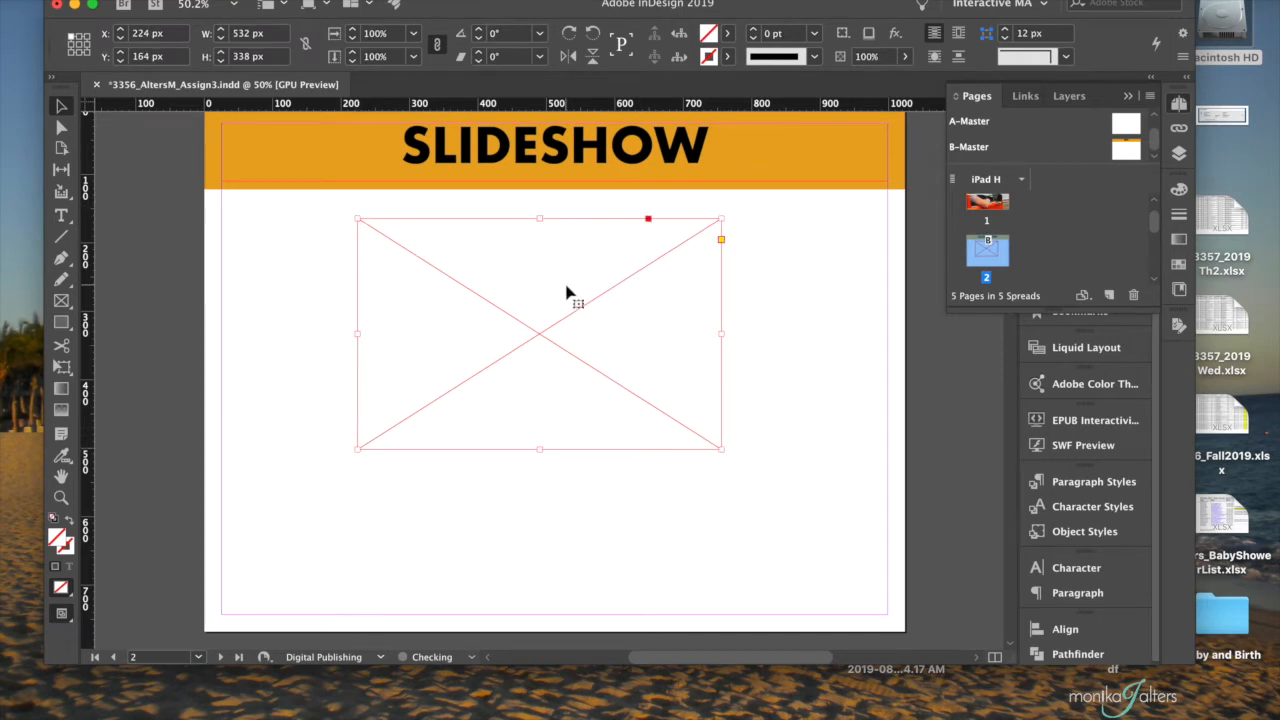
{"action": "scroll", "coordinate": [573, 291], "scroll_direction": "up", "scroll_amount": 3}
{"action": "scroll", "coordinate": [568, 292], "scroll_direction": "down", "scroll_amount": 3}
{"action": "scroll", "coordinate": [566, 292], "scroll_direction": "down", "scroll_amount": 2}
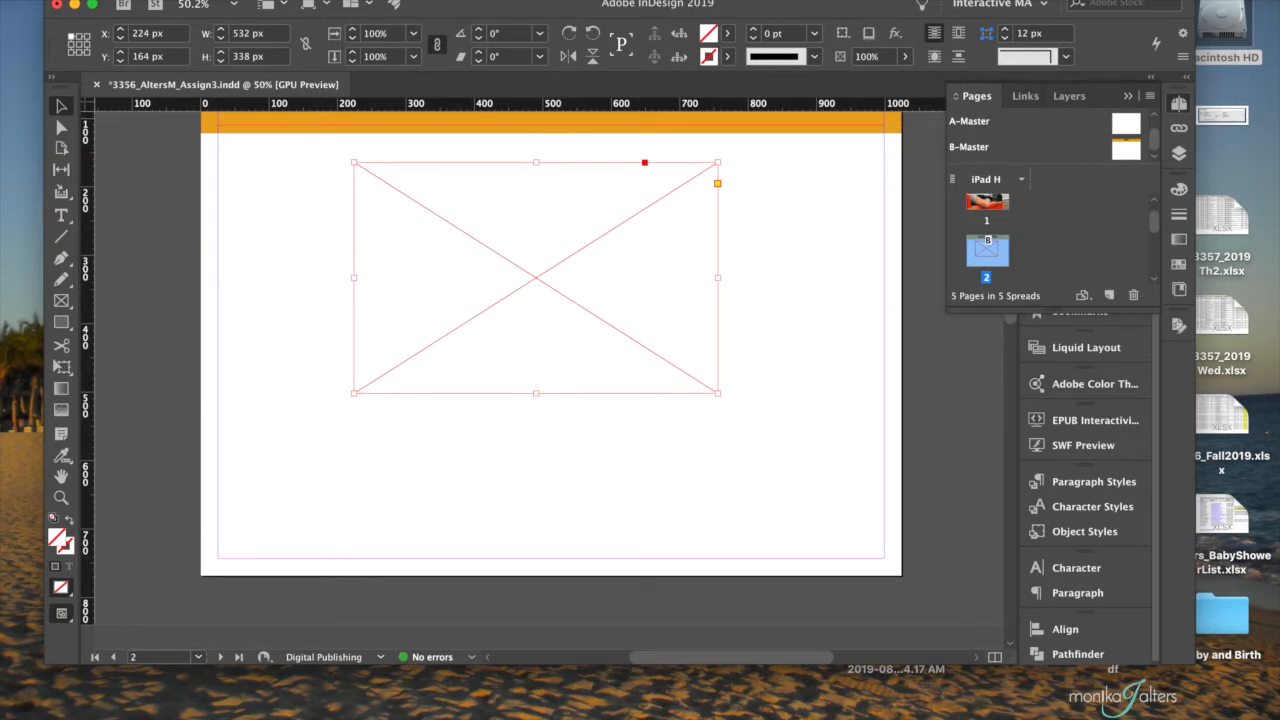
{"action": "left_click", "coordinate": [408, 0]}
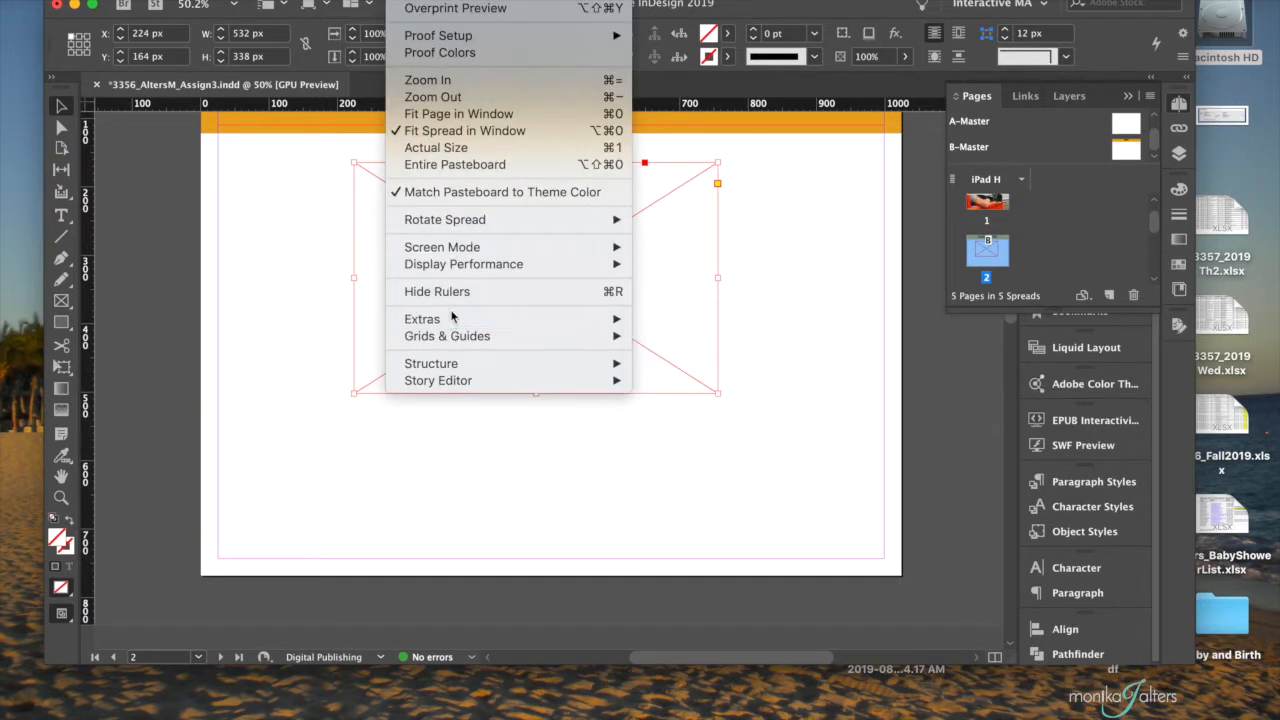
{"action": "mouse_move", "coordinate": [450, 342]}
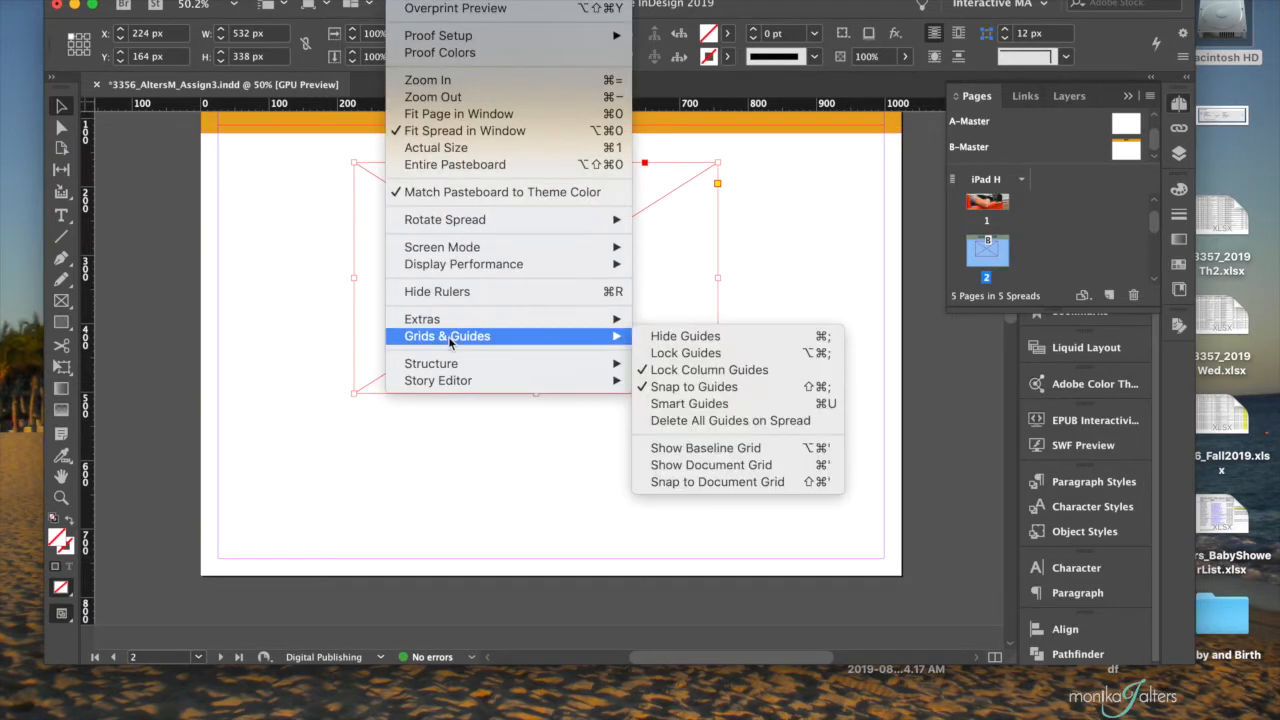
{"action": "left_click", "coordinate": [663, 404]}
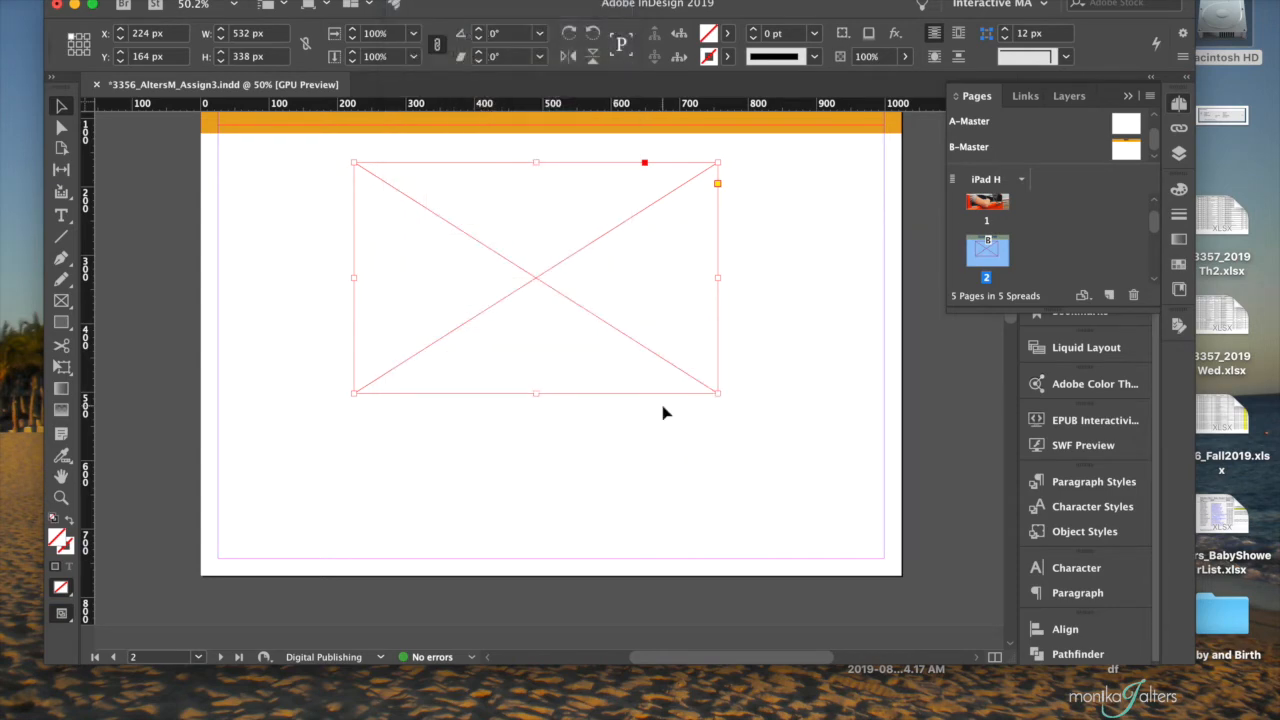
{"action": "mouse_move", "coordinate": [543, 300]}
{"action": "left_mouse_down"}
{"action": "mouse_move", "coordinate": [588, 297]}
{"action": "mouse_move", "coordinate": [559, 290]}
{"action": "left_mouse_up"}
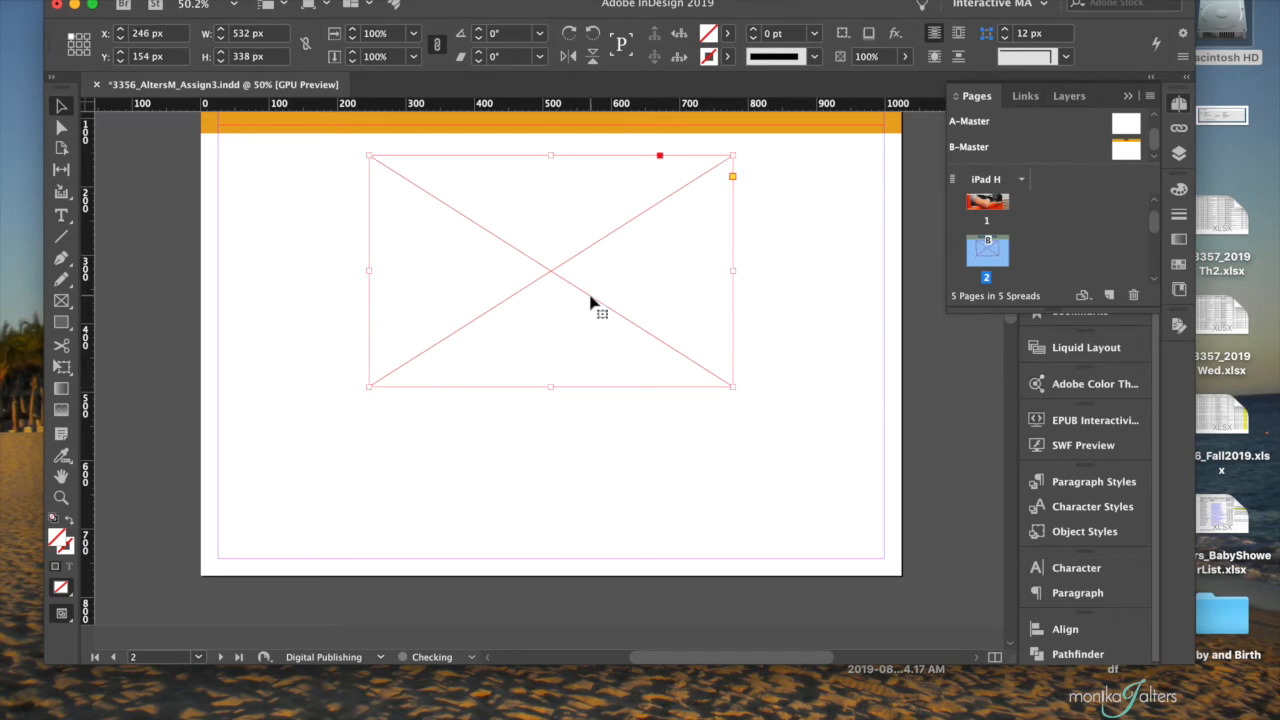
- Draw a text frame about 475 × 213 px in the page's lower-left margin corner and place a duplicate beside it against the right margin
{"action": "scroll", "coordinate": [591, 300], "scroll_direction": "up", "scroll_amount": 3}
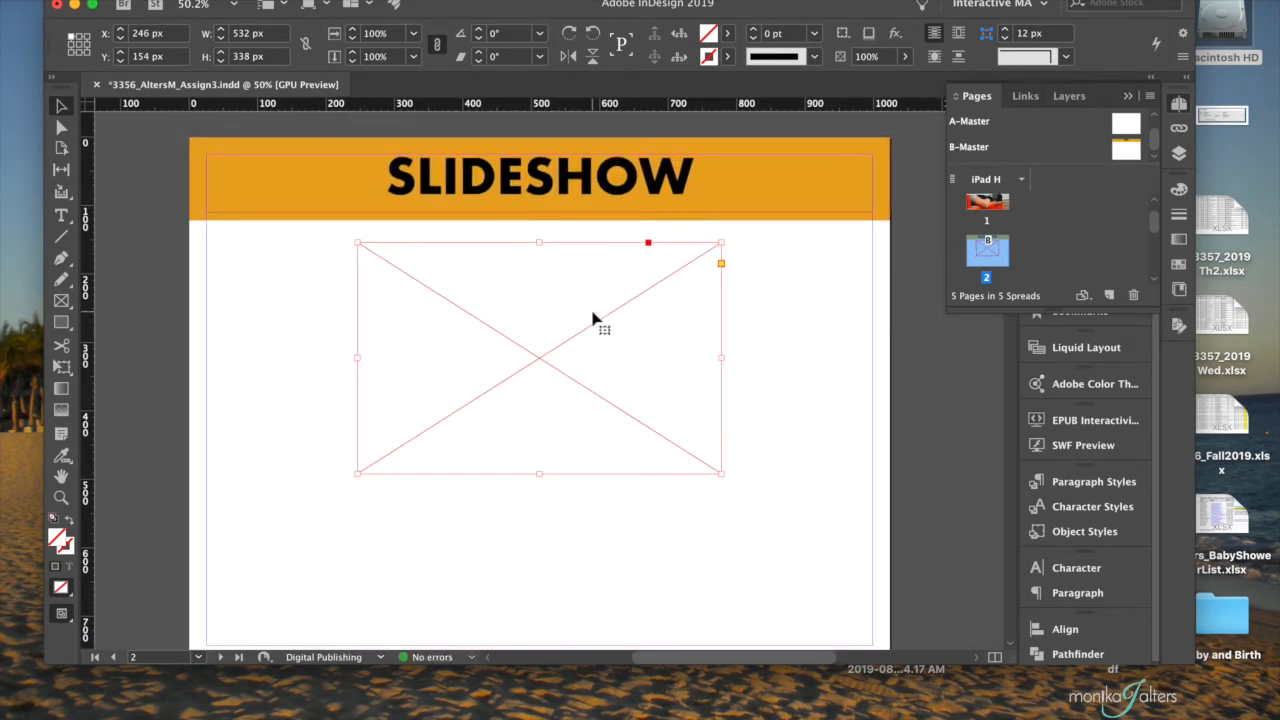
{"action": "scroll", "coordinate": [593, 318], "scroll_direction": "down", "scroll_amount": 3}
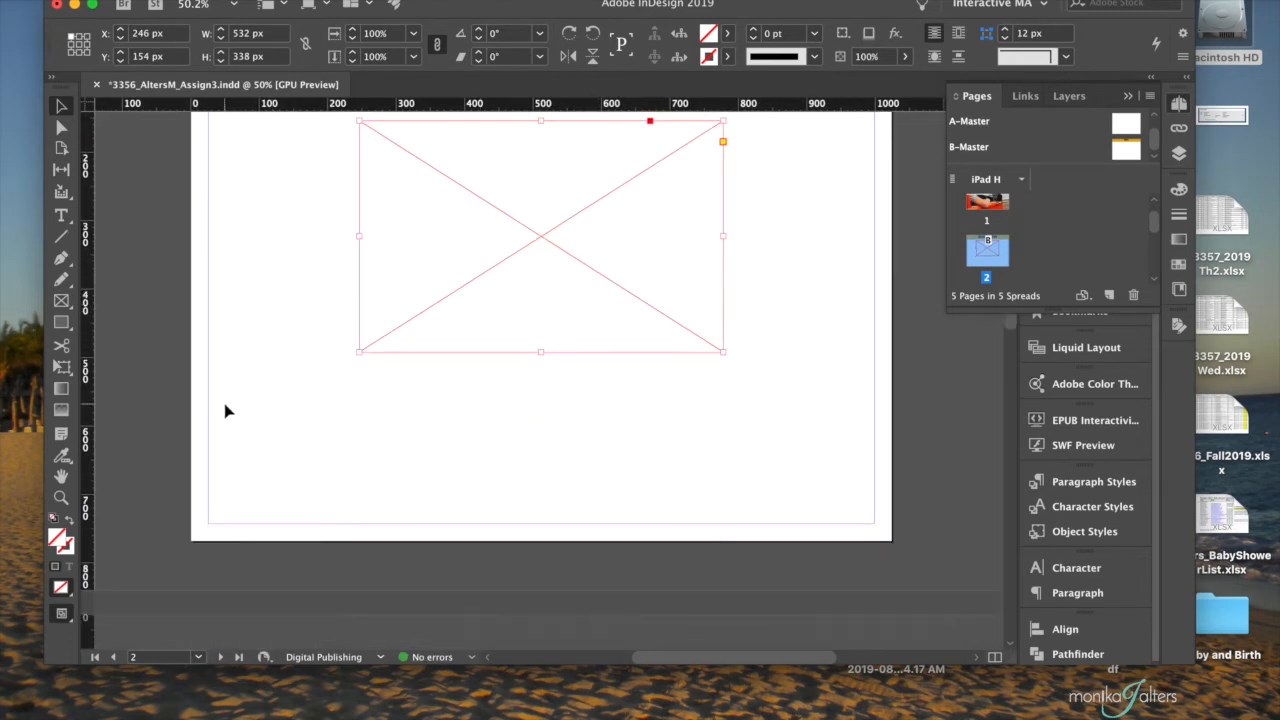
{"action": "left_click", "coordinate": [61, 215]}
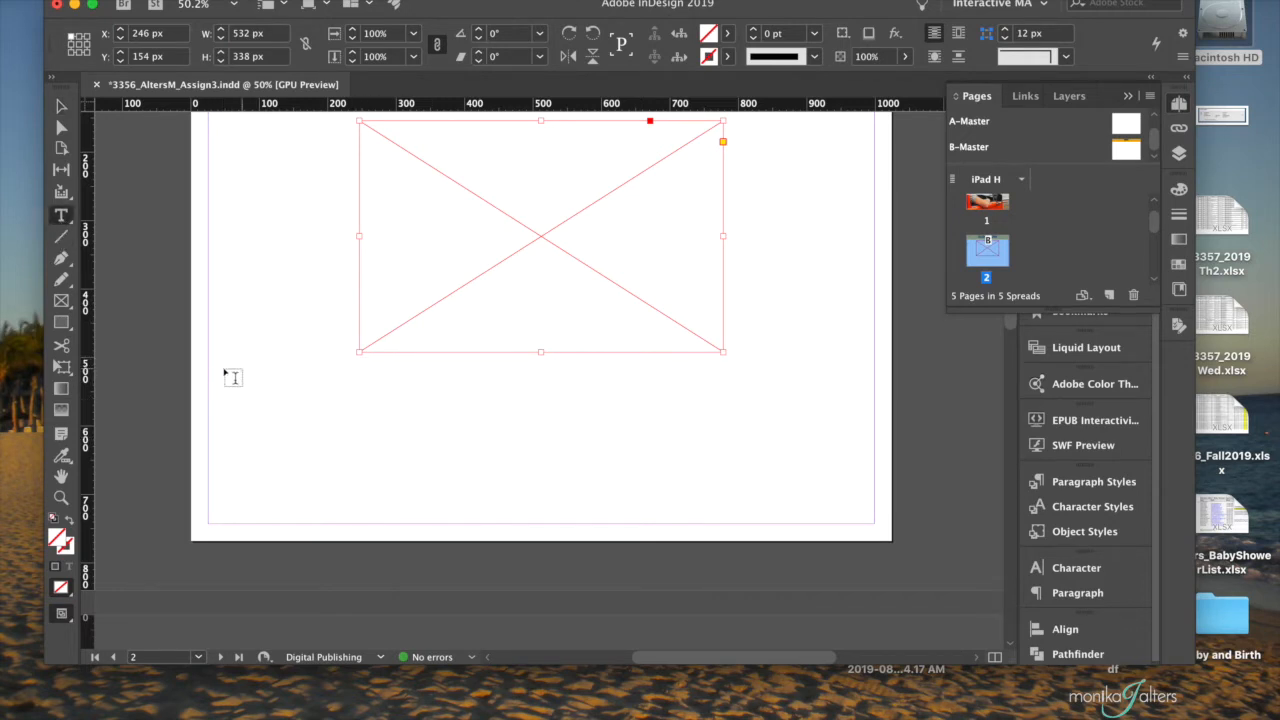
{"action": "scroll", "coordinate": [219, 385], "scroll_direction": "up", "scroll_amount": 1}
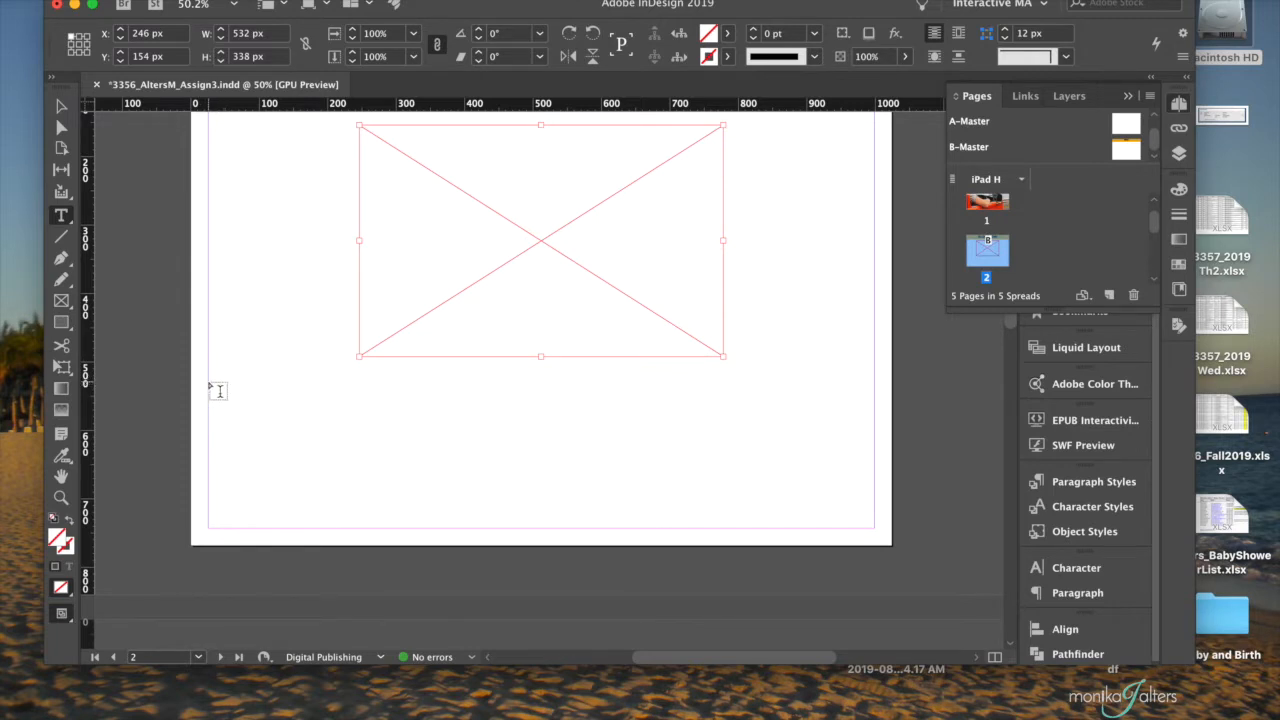
{"action": "left_click_drag", "start_coordinate": [208, 382], "coordinate": [533, 528]}
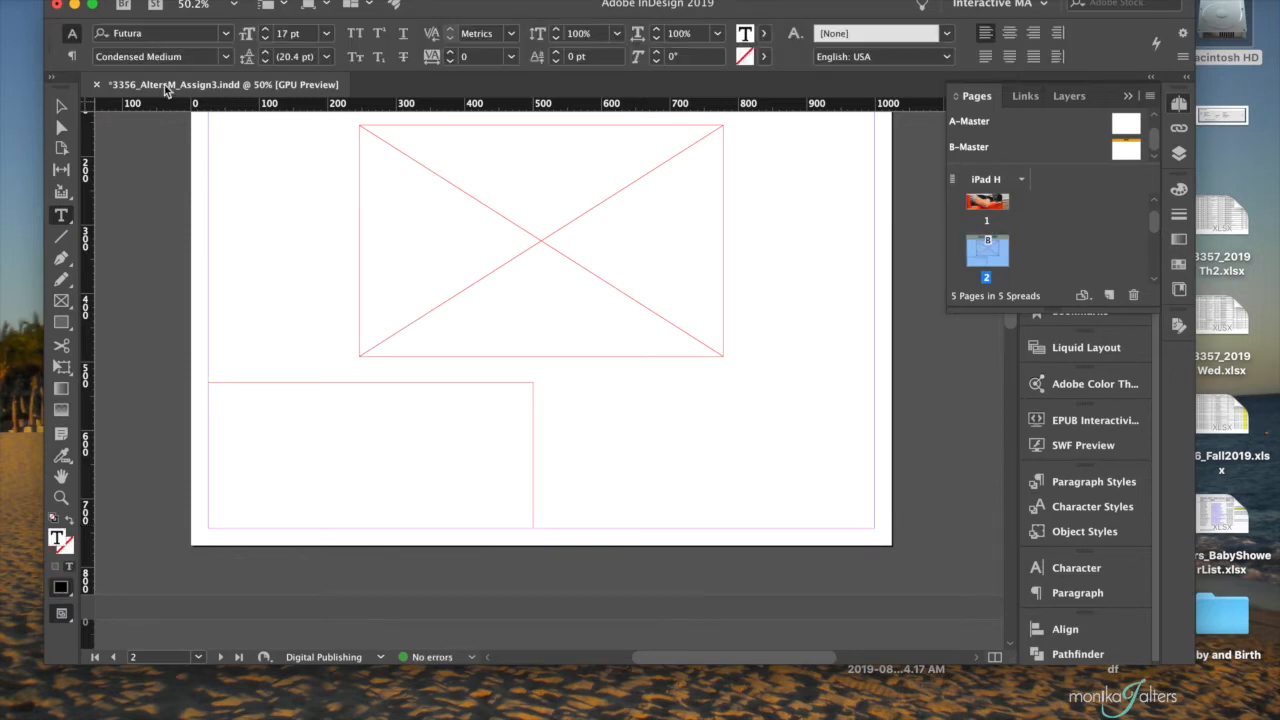
{"action": "left_click", "coordinate": [62, 106]}
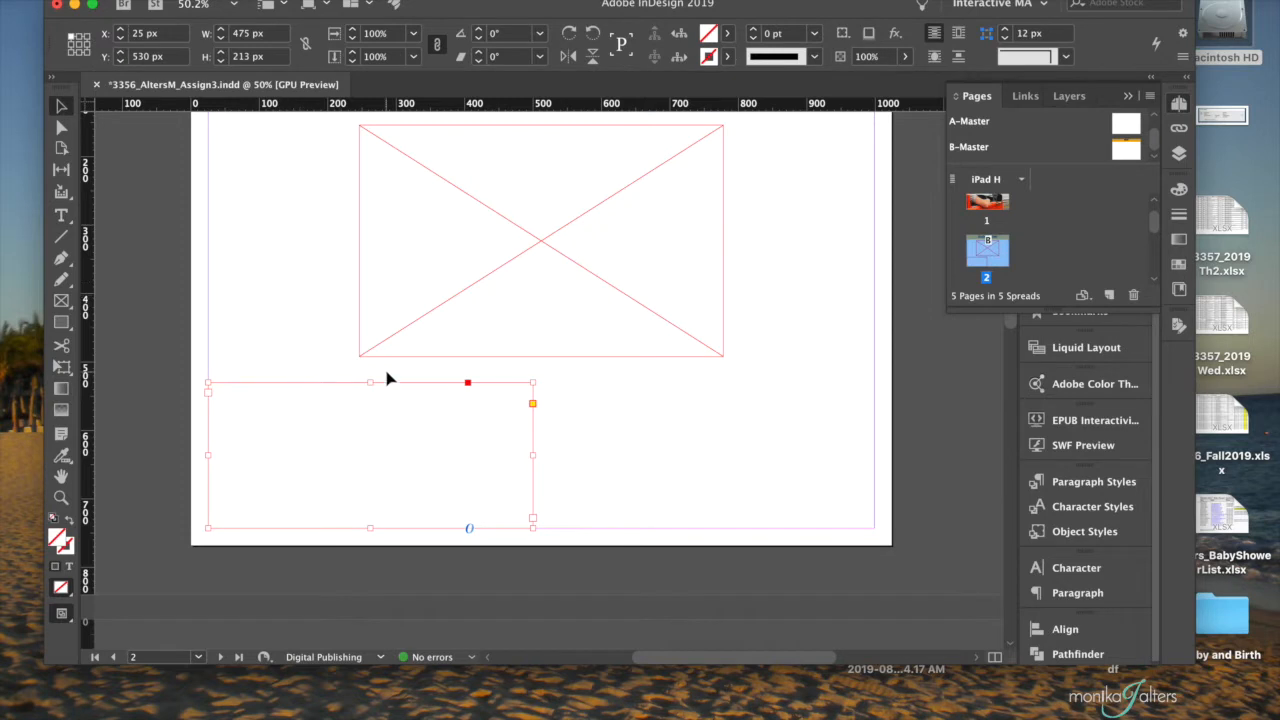
{"action": "left_click_drag", "start_coordinate": [380, 434], "coordinate": [724, 439]}
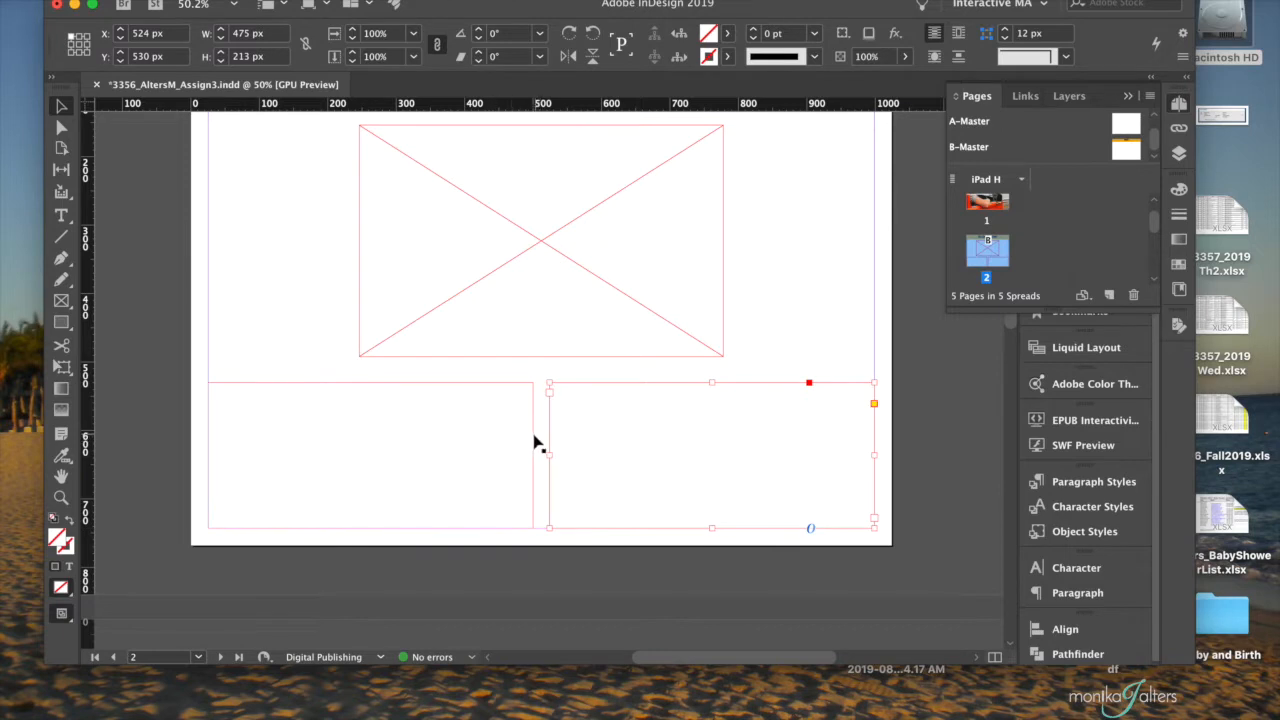
- Thread the left text frame into the right one and fill both with placeholder text
{"action": "left_click", "coordinate": [506, 443]}
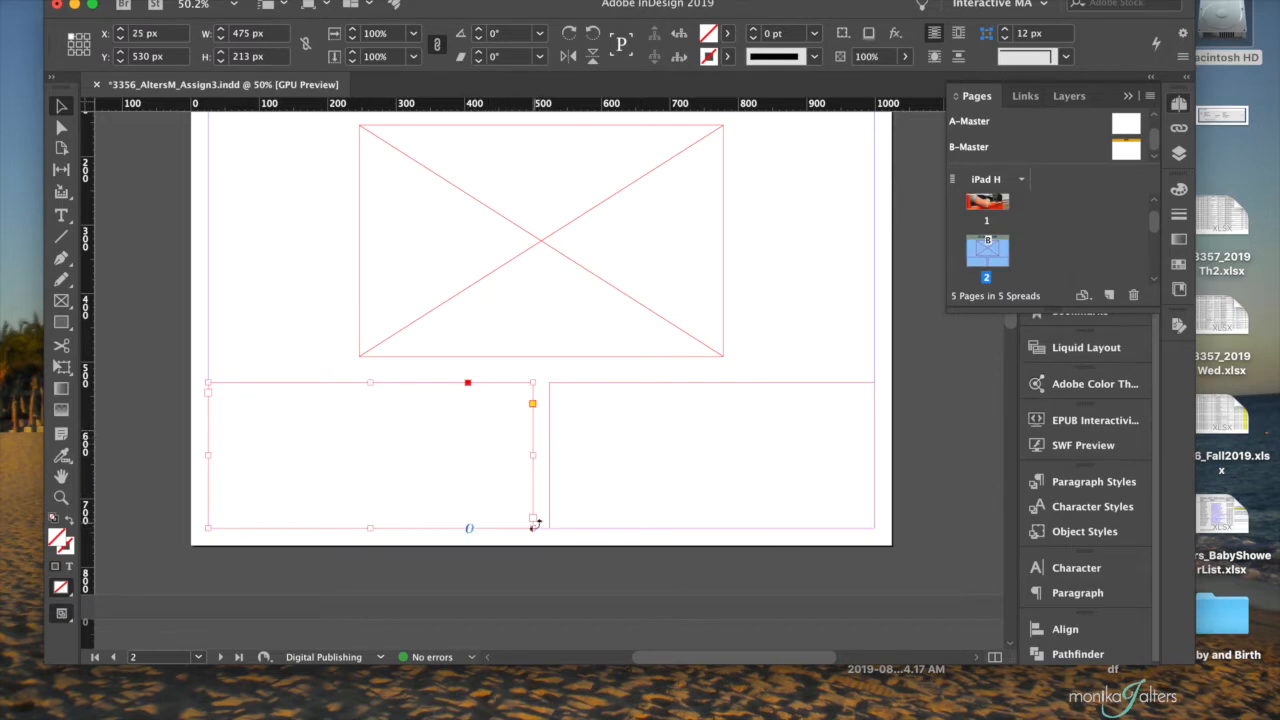
{"action": "key", "text": "a"}
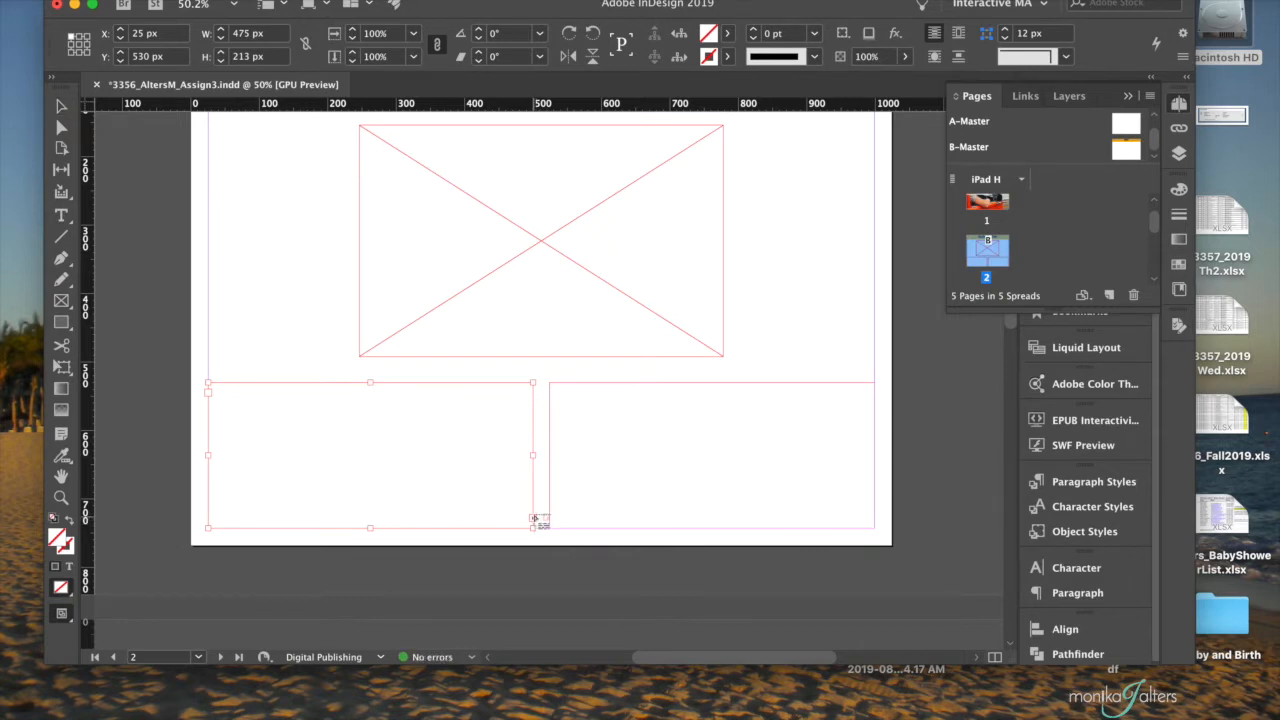
{"action": "left_click", "coordinate": [600, 442]}
{"action": "key", "text": "v"}
{"action": "scroll", "coordinate": [449, 340], "scroll_direction": "up", "scroll_amount": 1}
{"action": "left_click", "coordinate": [392, 455]}
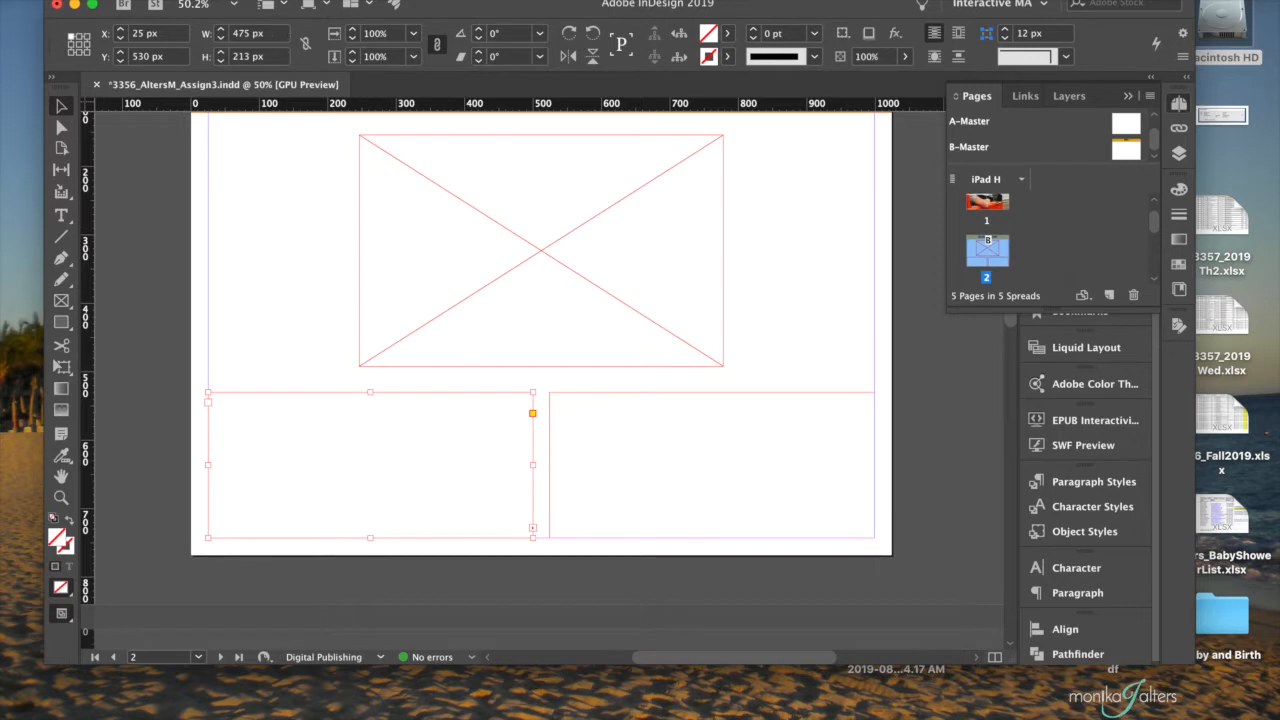
{"action": "left_click", "coordinate": [262, 1]}
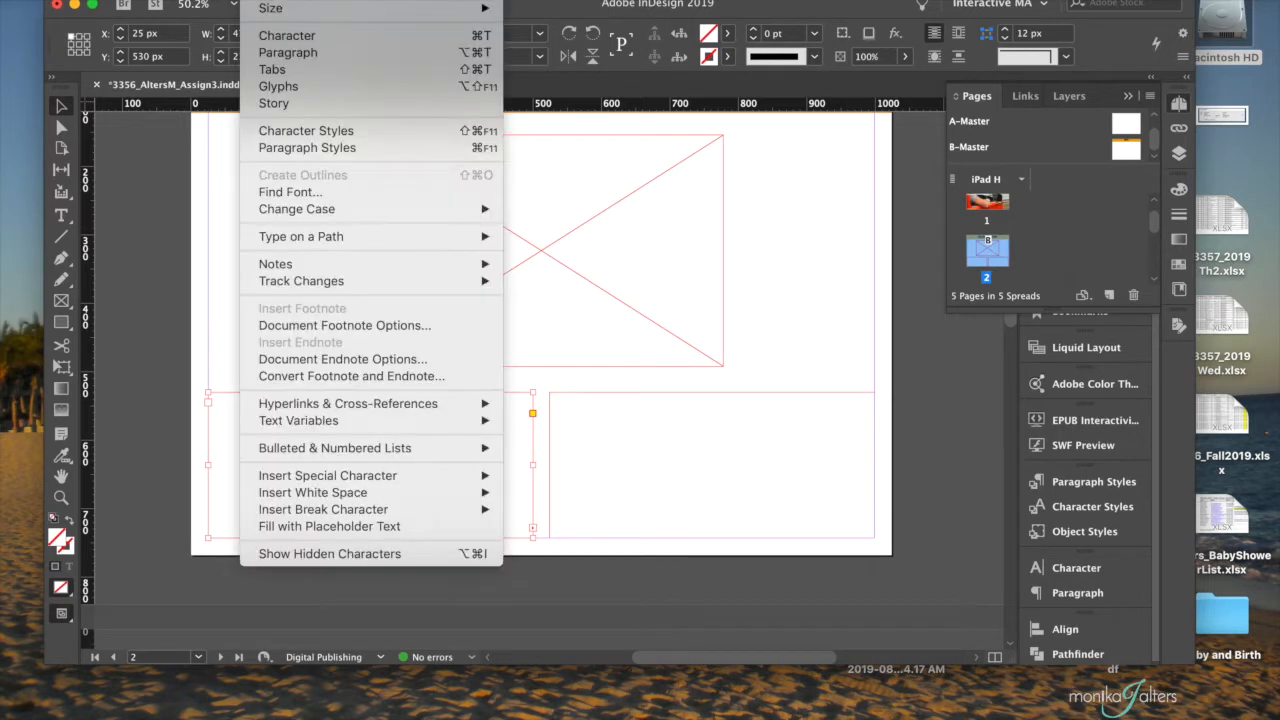
{"action": "left_click", "coordinate": [288, 527]}
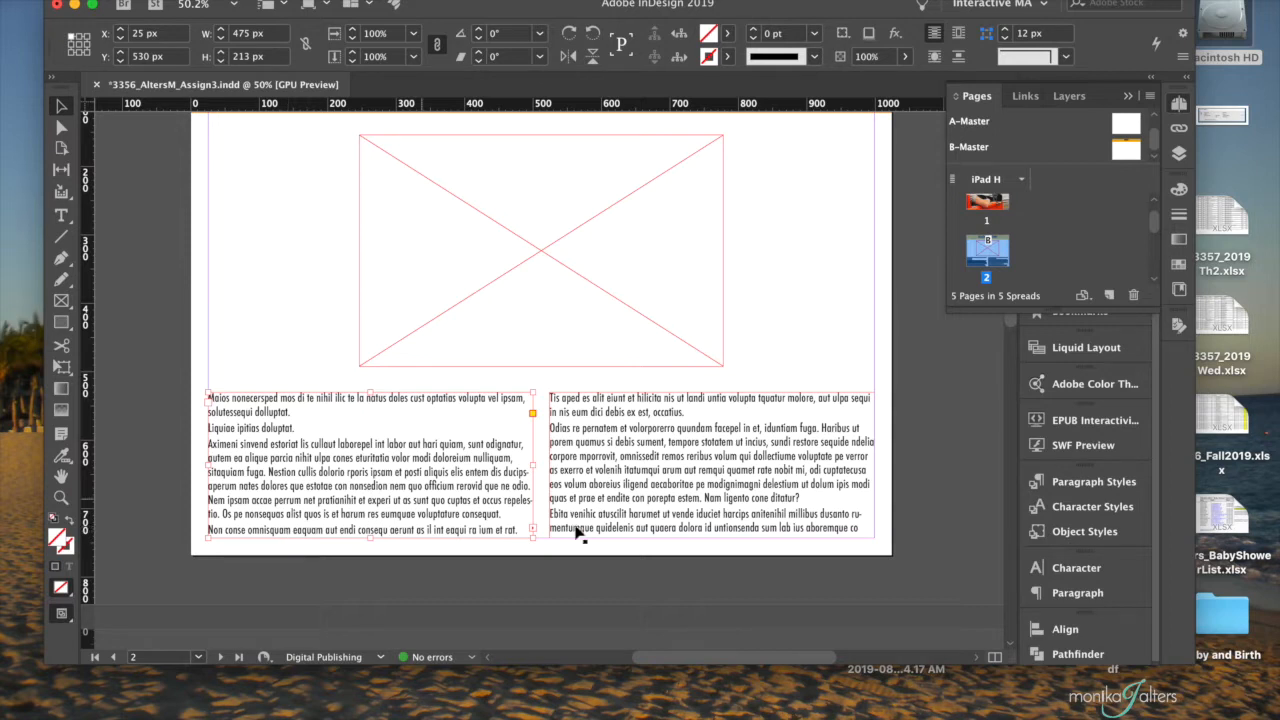
- Check the placeholder text's paragraph style and add a new paragraph style named Body Copy
{"action": "left_click", "coordinate": [1093, 482]}
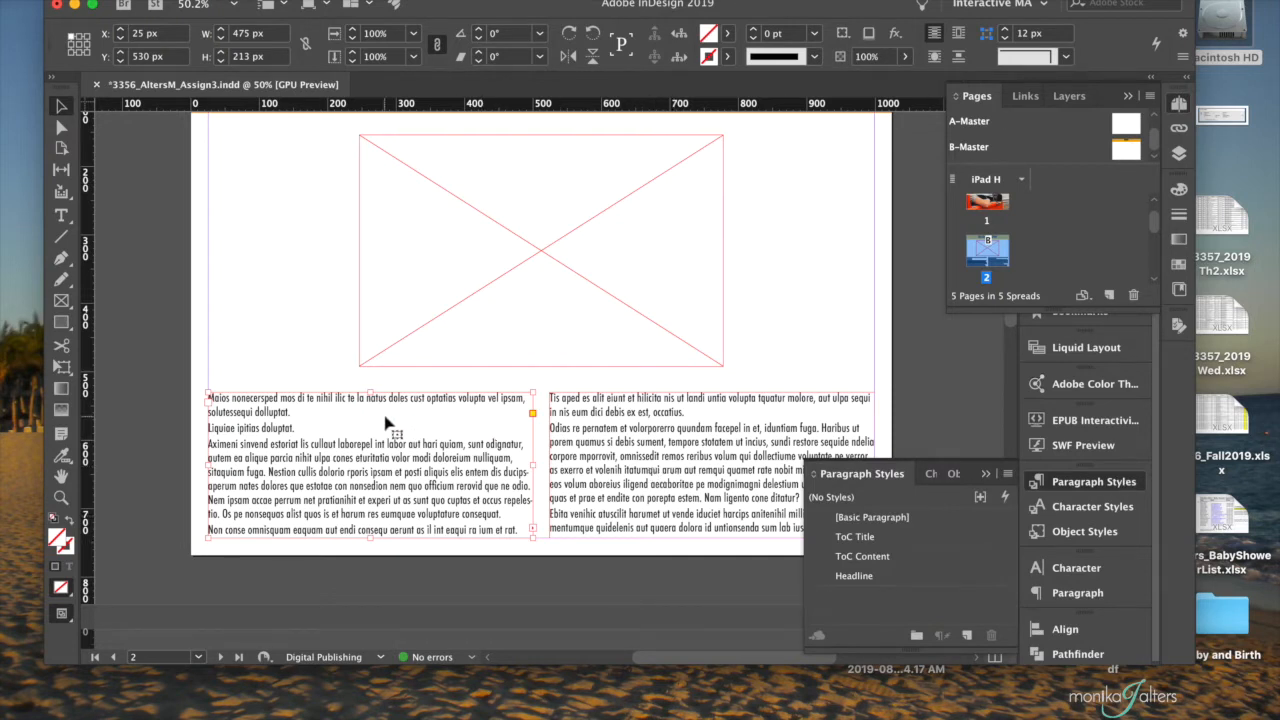
{"action": "double_click", "coordinate": [450, 422]}
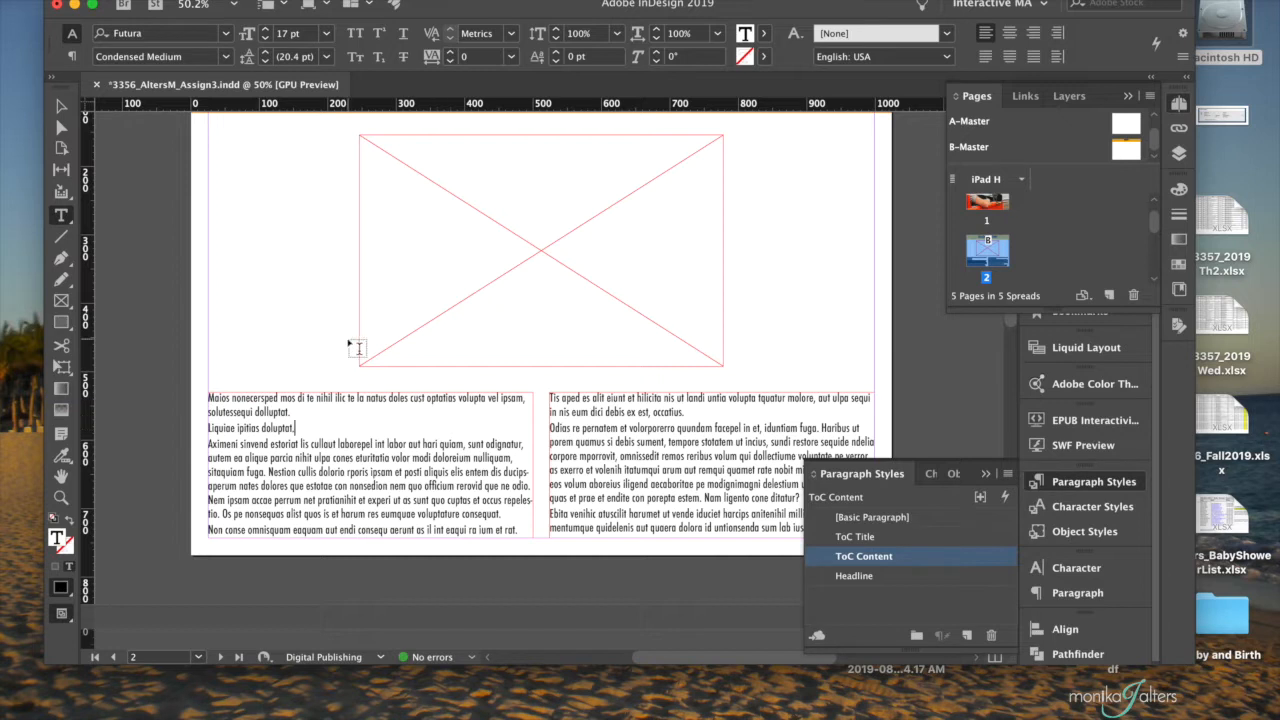
{"action": "left_click", "coordinate": [62, 108]}
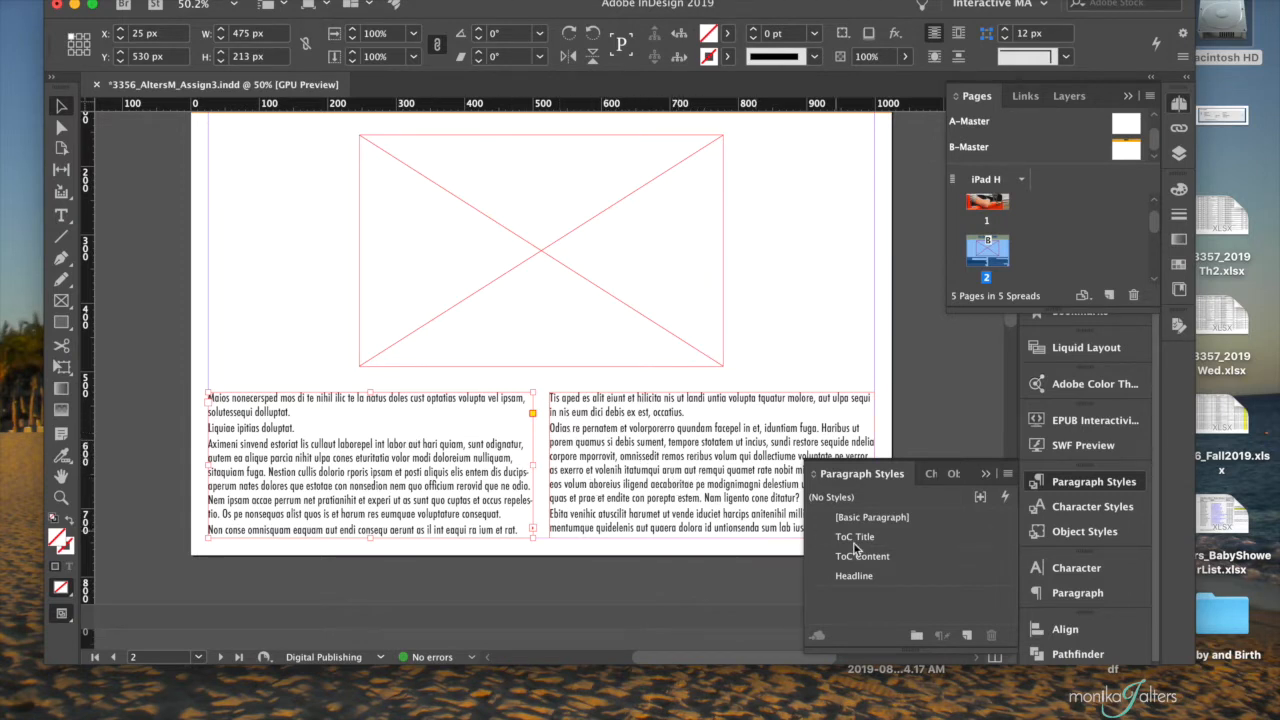
{"action": "left_click", "coordinate": [967, 637]}
{"action": "double_click", "coordinate": [925, 598]}
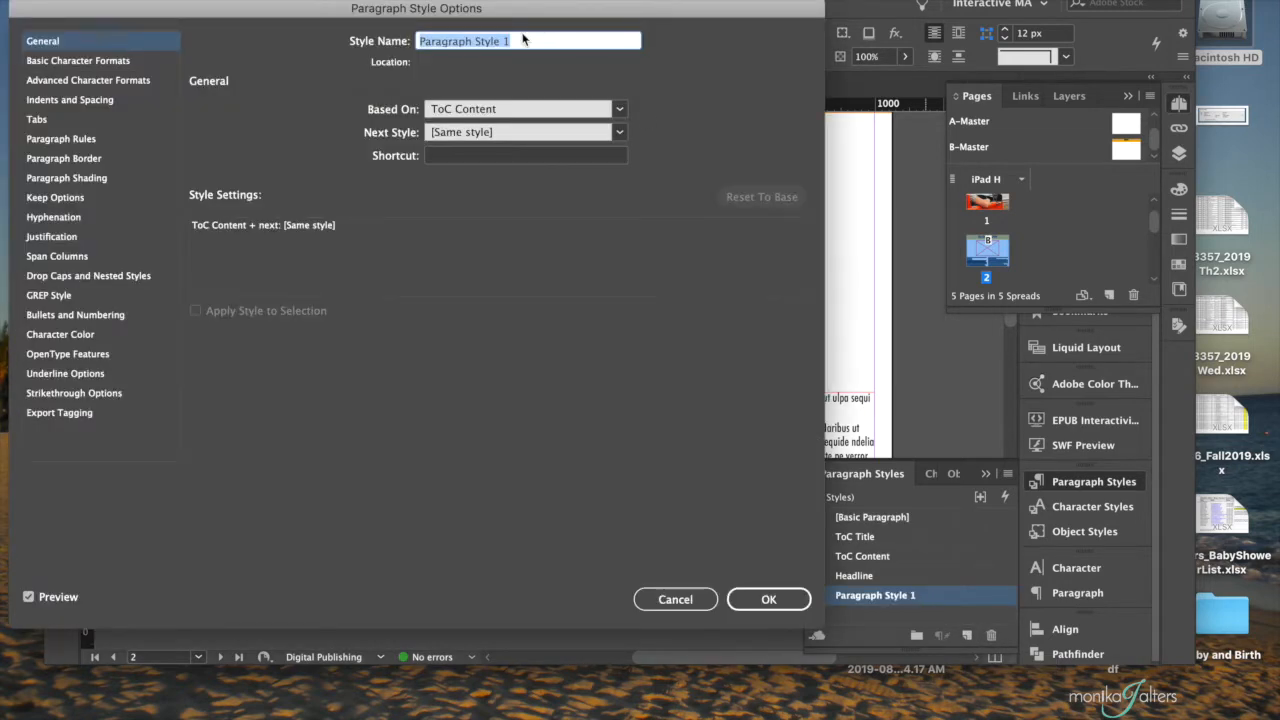
{"action": "type", "text": "Boo"}
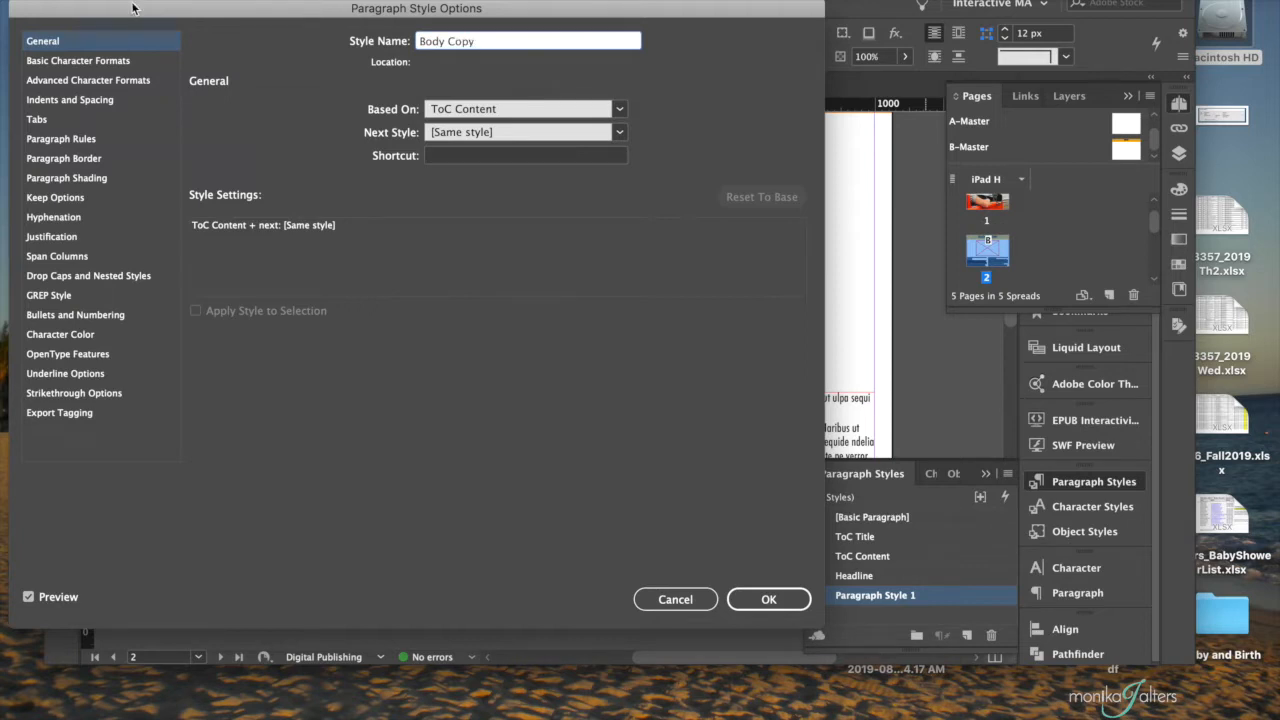
- Set the Body Copy style's font size to 15 pt, review its indents and spacing, and save the style
{"action": "left_click", "coordinate": [156, 64]}
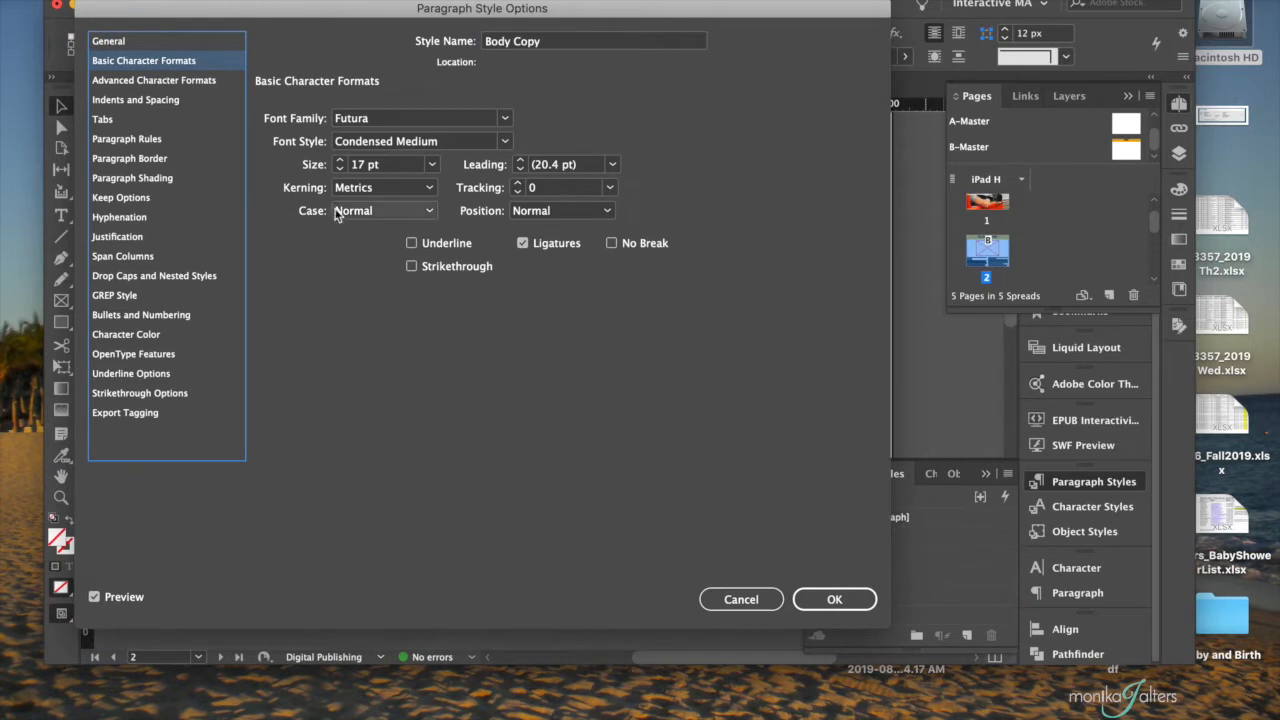
{"action": "left_click", "coordinate": [341, 169]}
{"action": "left_click", "coordinate": [341, 169]}
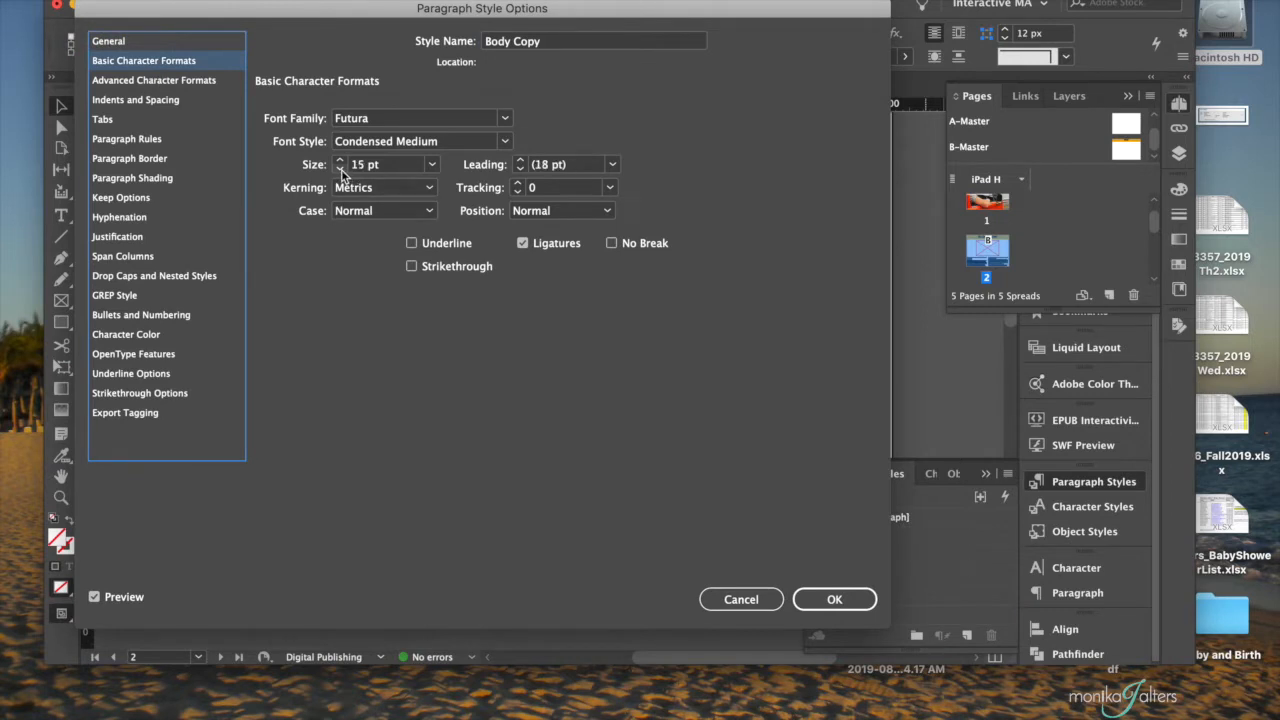
{"action": "left_click", "coordinate": [341, 169]}
{"action": "left_click", "coordinate": [124, 97]}
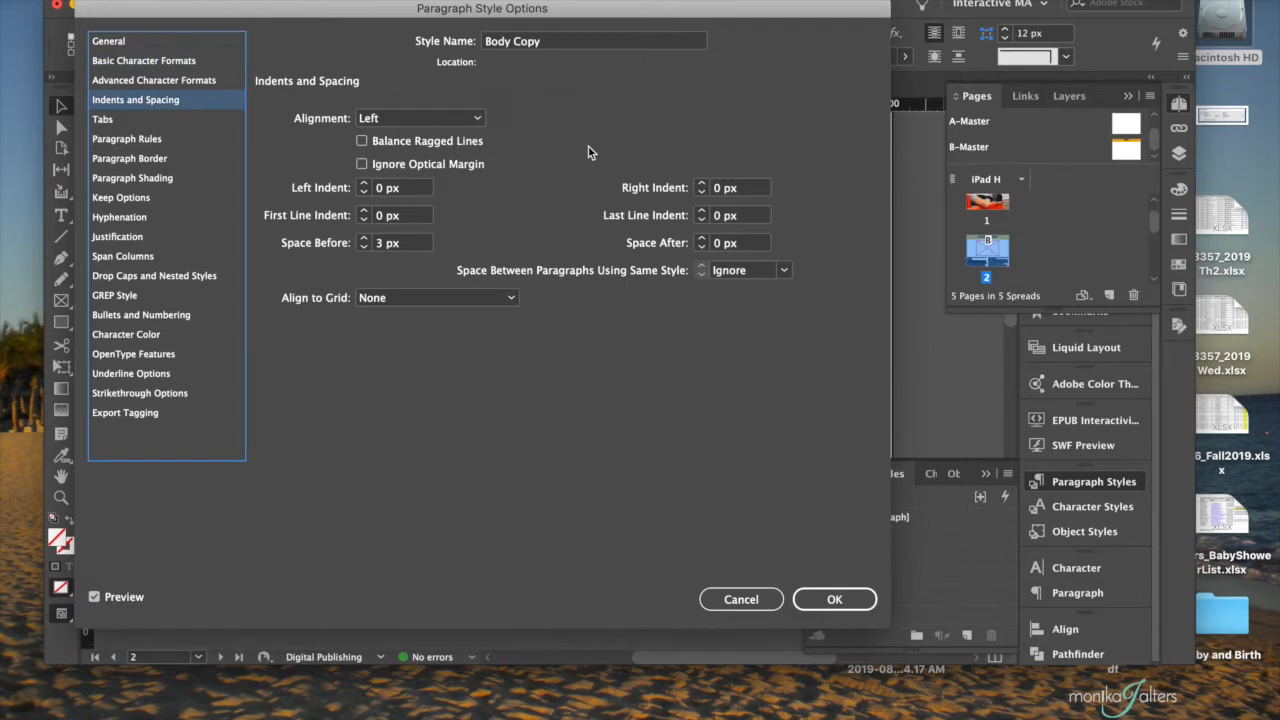
{"action": "left_click", "coordinate": [834, 599]}
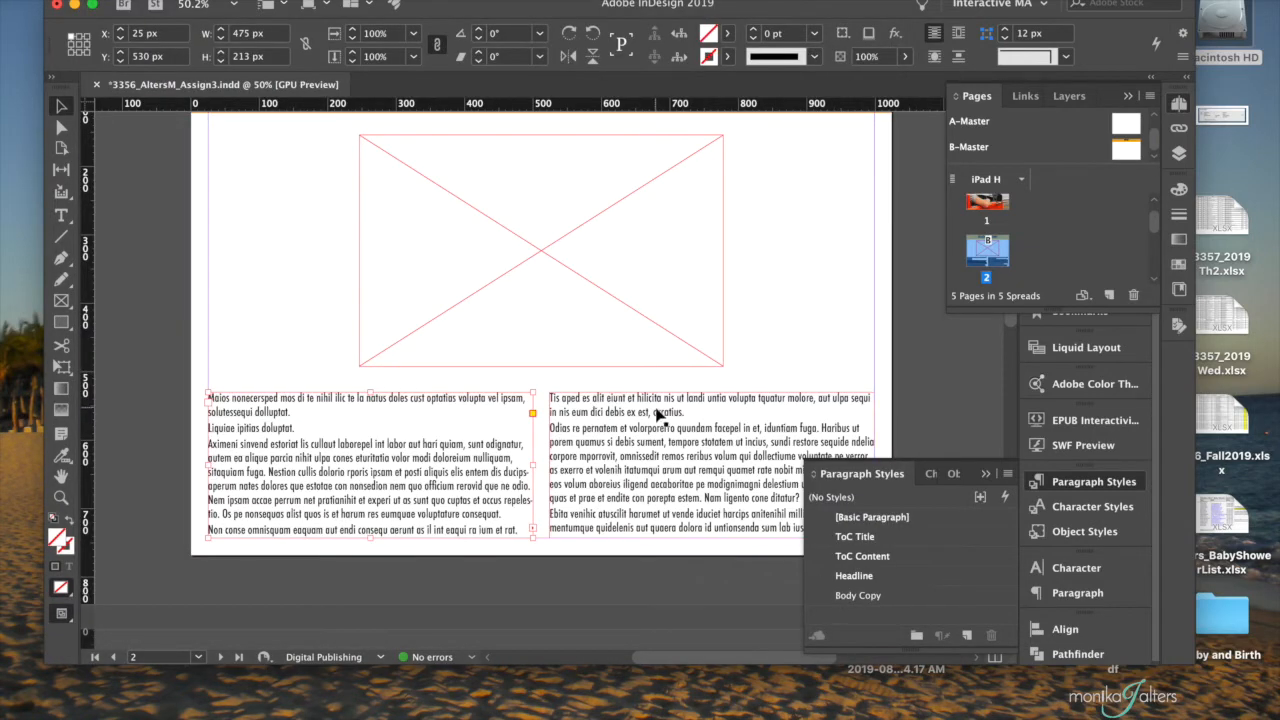
- Try to apply the Body Copy style to the selected left text frame
{"action": "left_click", "coordinate": [885, 598]}
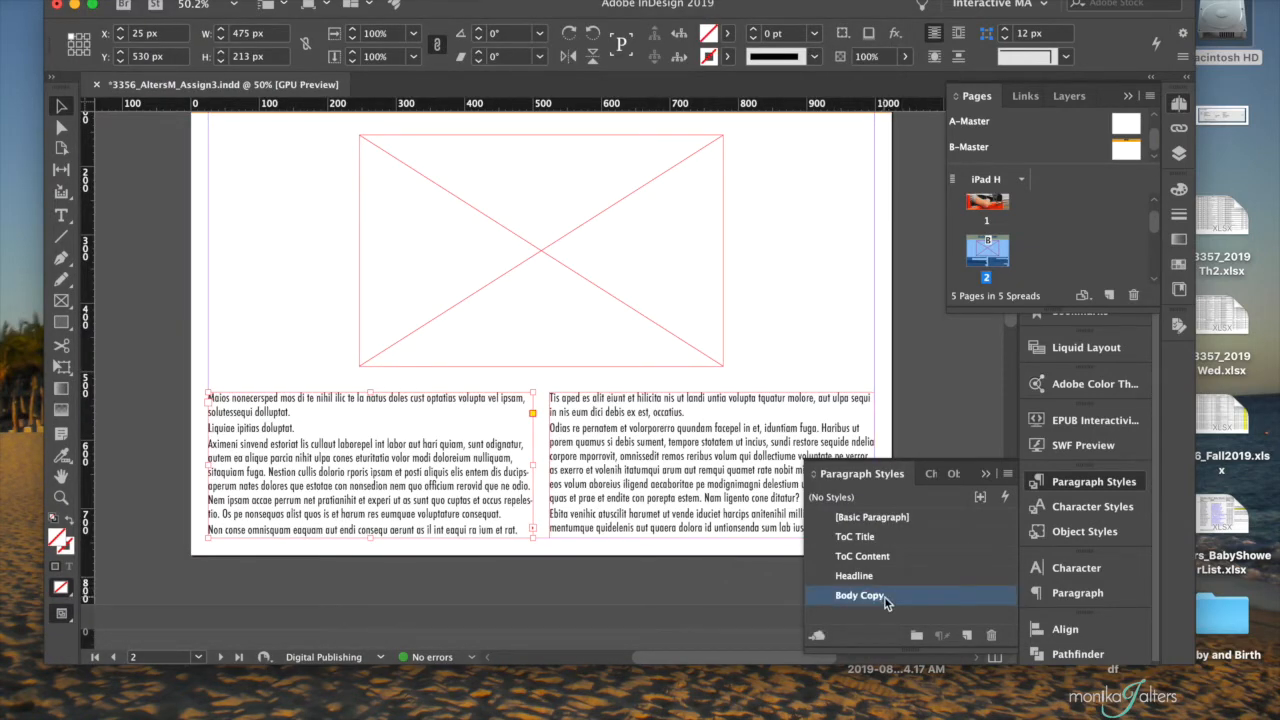
{"action": "left_click", "coordinate": [907, 598]}
{"action": "double_click", "coordinate": [907, 598]}
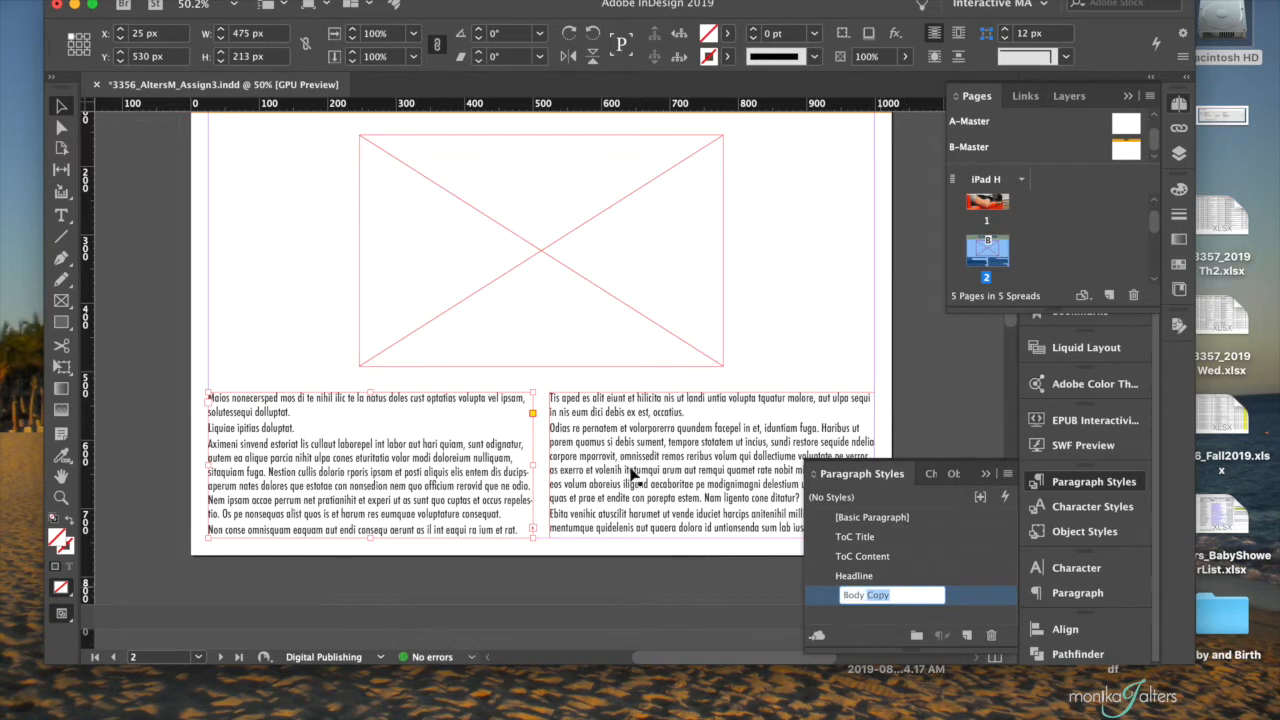
{"action": "left_click", "coordinate": [373, 366]}
- Select the placeholder text across both threaded columns and apply the Body Copy paragraph style to it
{"action": "left_click", "coordinate": [330, 432]}
{"action": "double_click", "coordinate": [310, 447]}
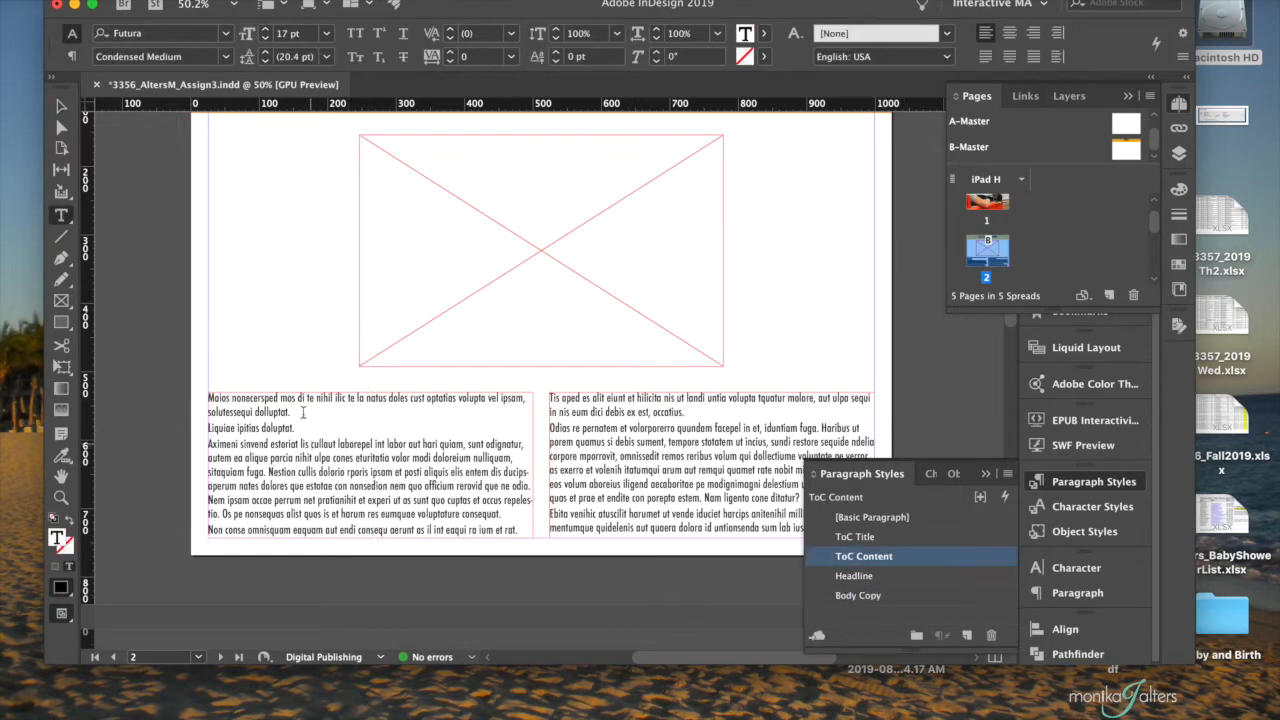
{"action": "left_click_drag", "start_coordinate": [263, 398], "coordinate": [803, 542]}
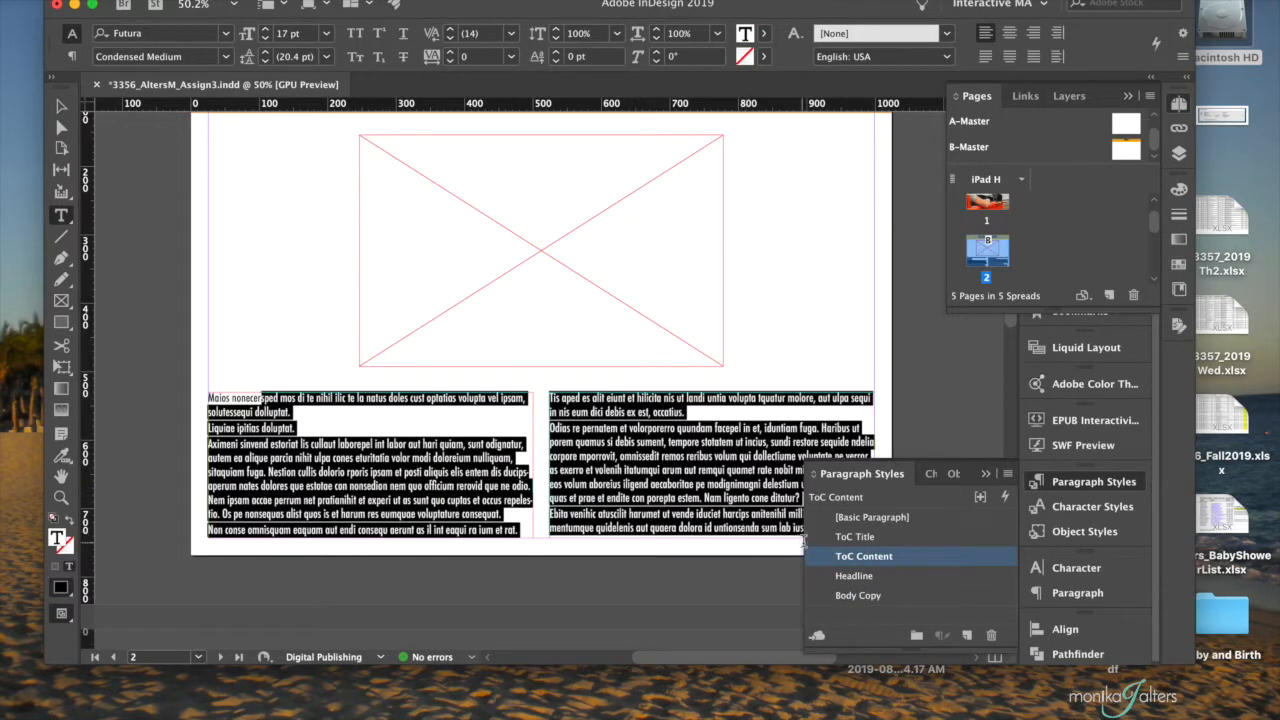
{"action": "left_click", "coordinate": [860, 595]}
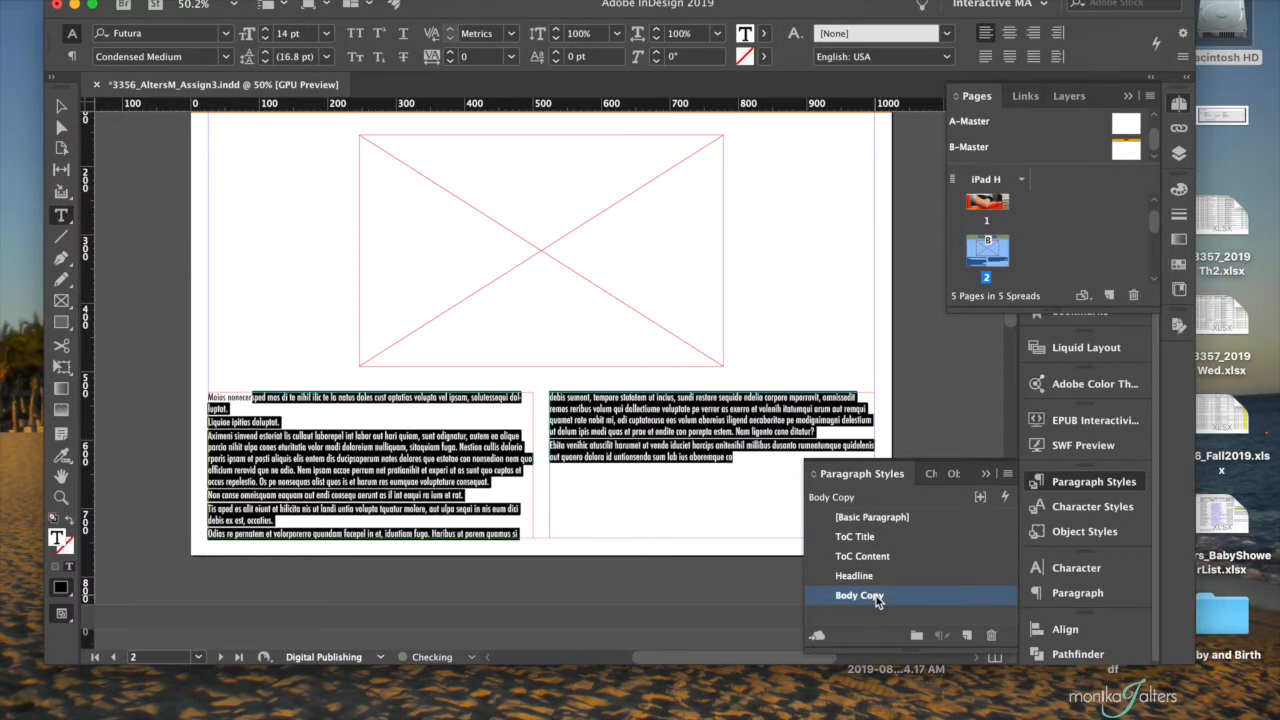
{"action": "left_click", "coordinate": [662, 497]}
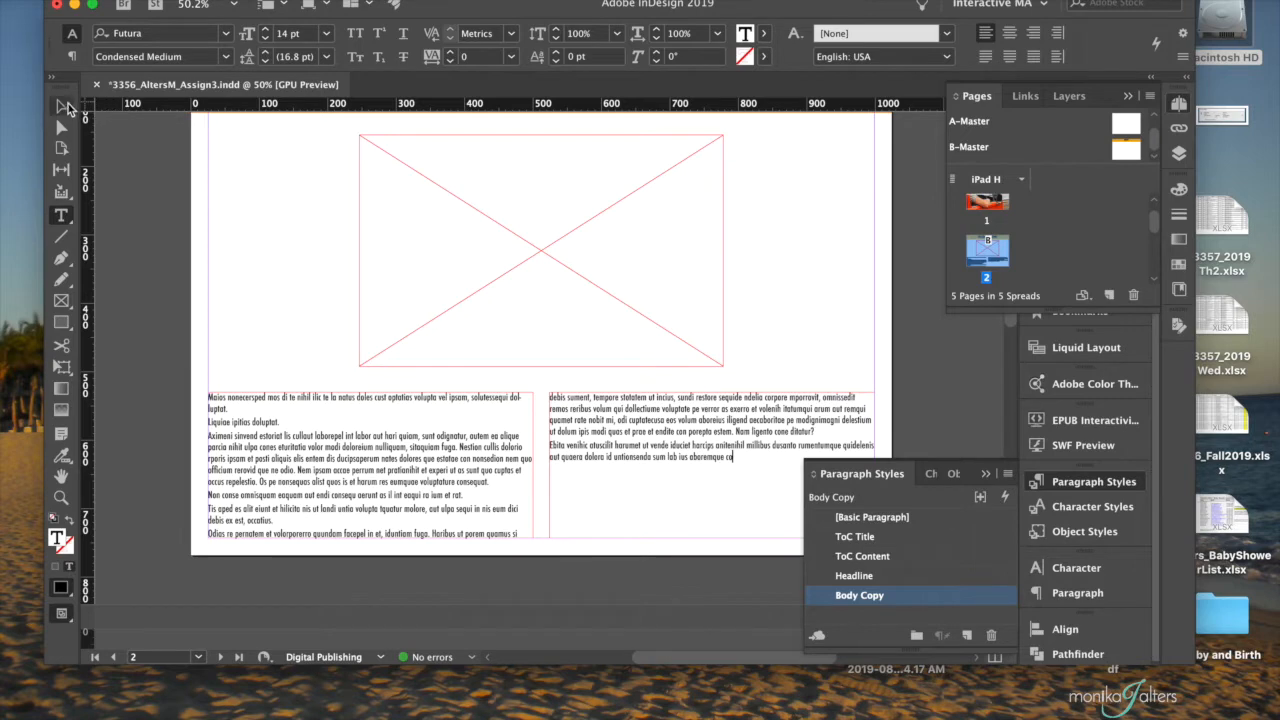
- Fill the remaining space in the threaded text frames with placeholder text, starting from the left frame
{"action": "left_click", "coordinate": [62, 107]}
{"action": "left_click", "coordinate": [376, 458]}
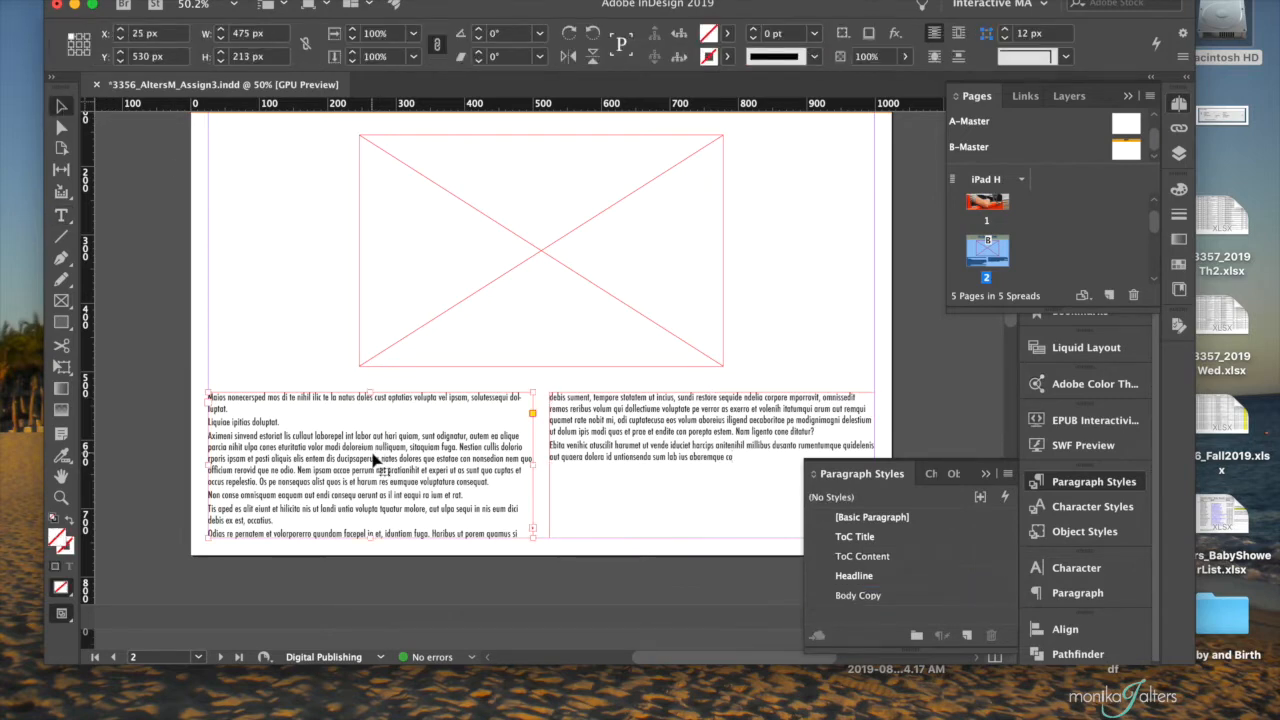
{"action": "left_click", "coordinate": [262, 2]}
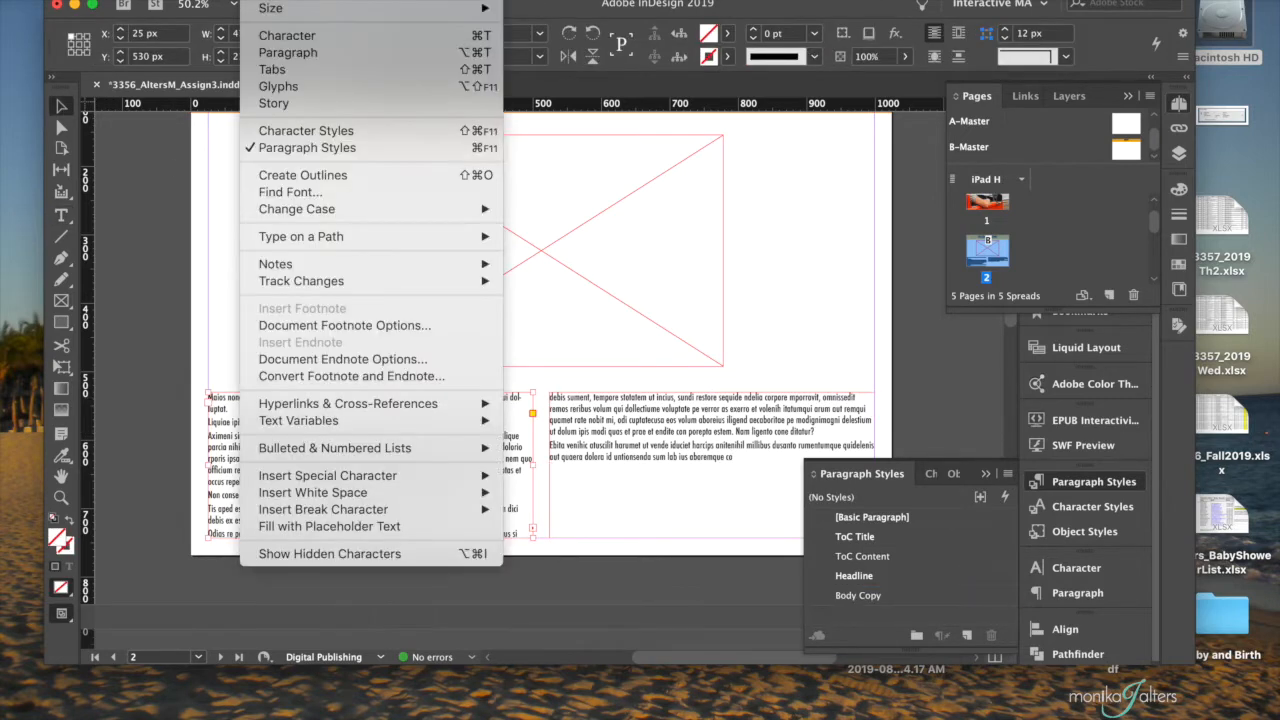
{"action": "left_click", "coordinate": [332, 527]}
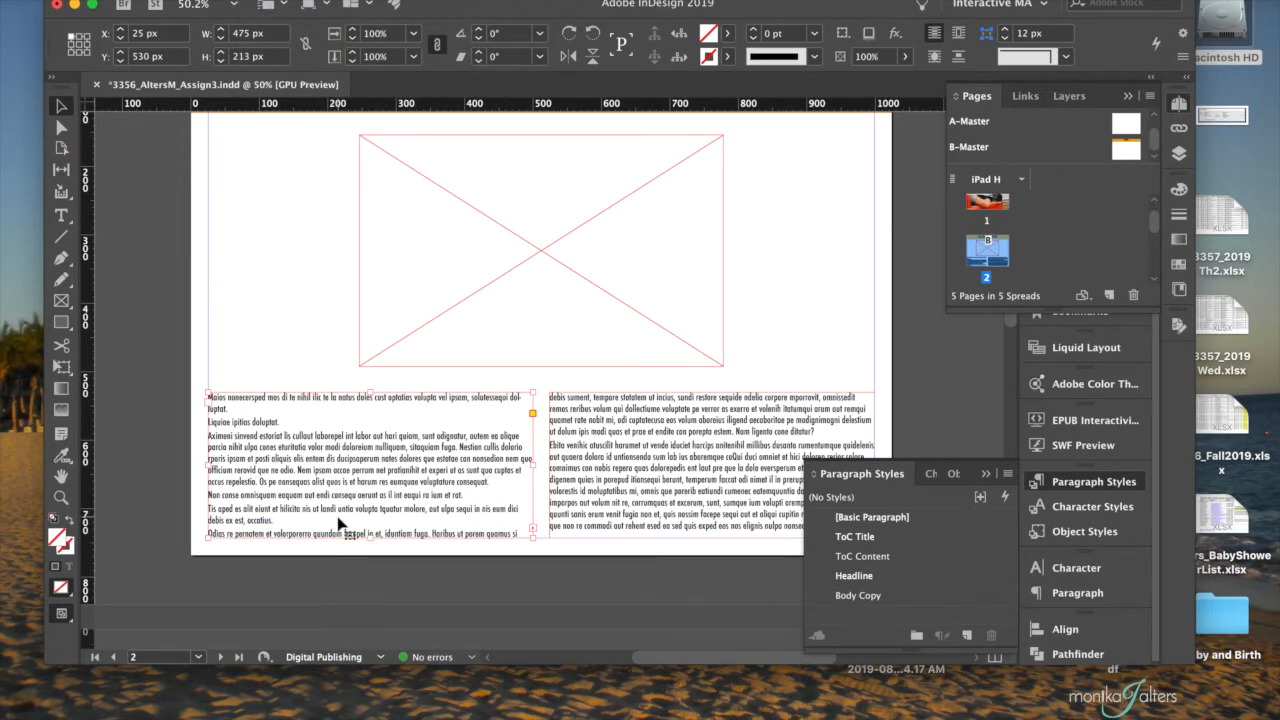
- Collapse the Paragraph Styles and Pages panels and move the application window slightly lower on the desktop
{"action": "scroll", "coordinate": [360, 510], "scroll_direction": "up", "scroll_amount": 1}
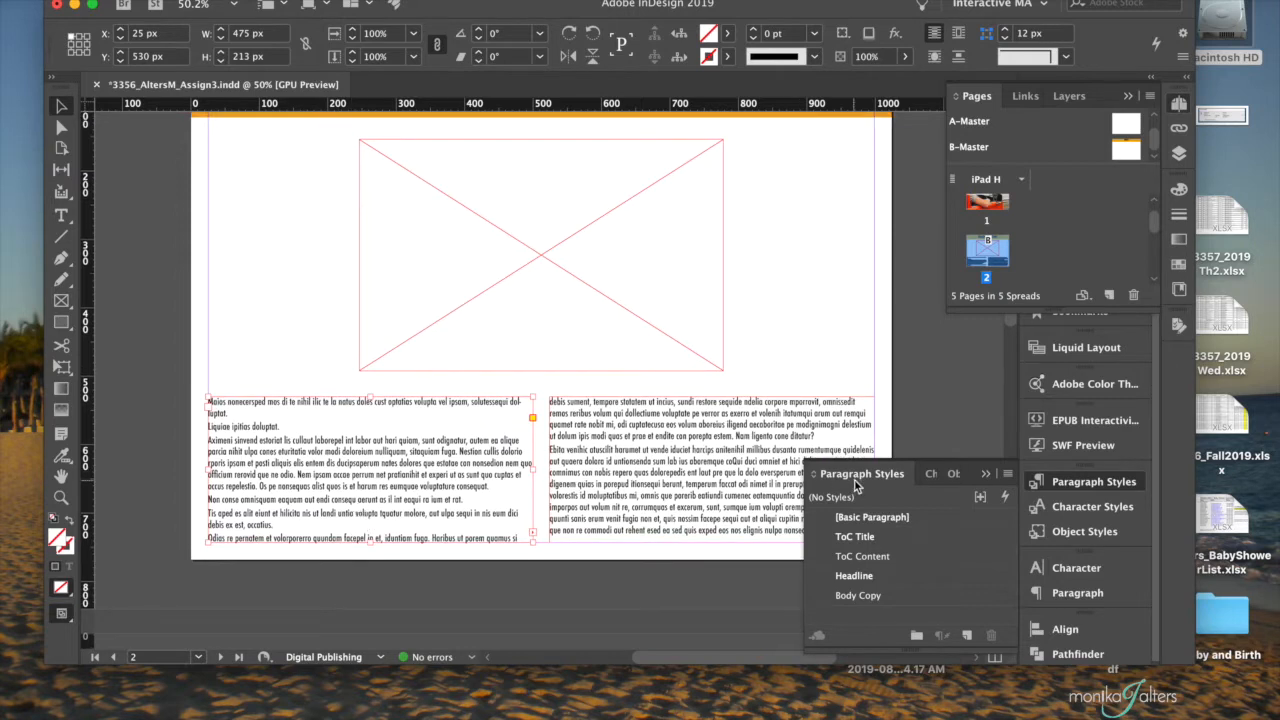
{"action": "left_click", "coordinate": [988, 475]}
{"action": "left_click", "coordinate": [1128, 96]}
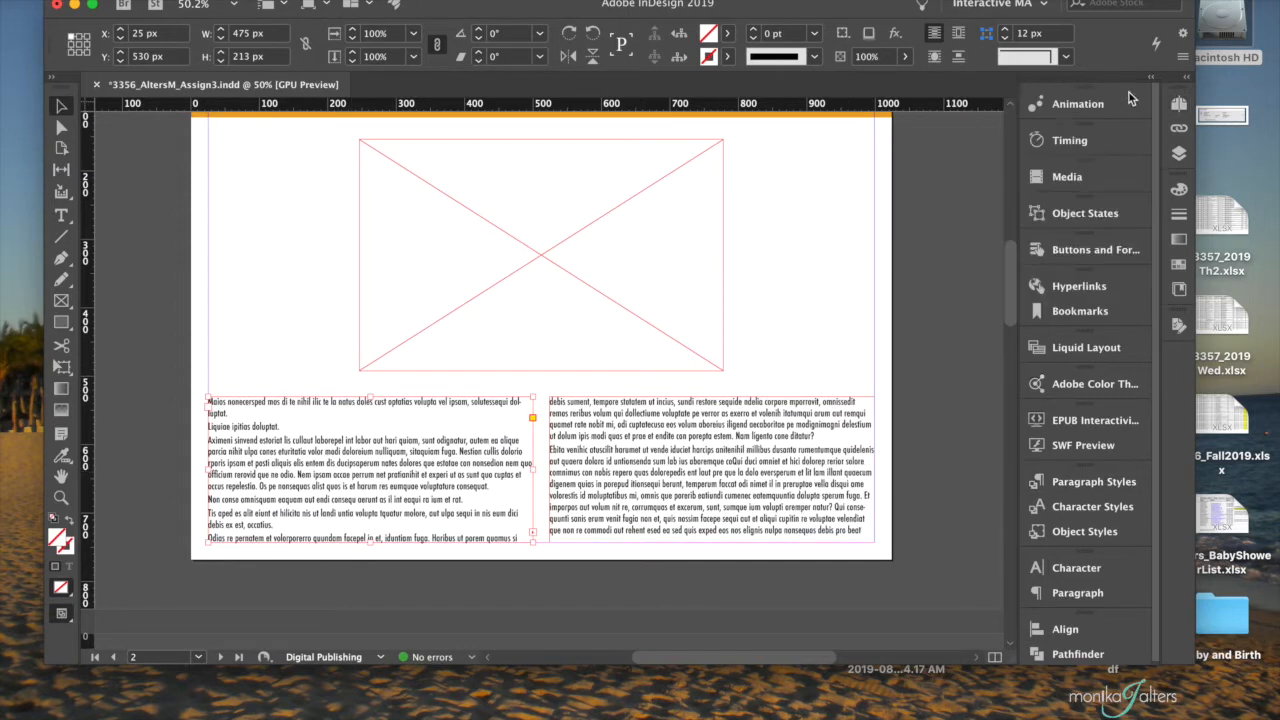
{"action": "scroll", "coordinate": [676, 205], "scroll_direction": "up", "scroll_amount": 1}
{"action": "left_click", "coordinate": [556, 273]}
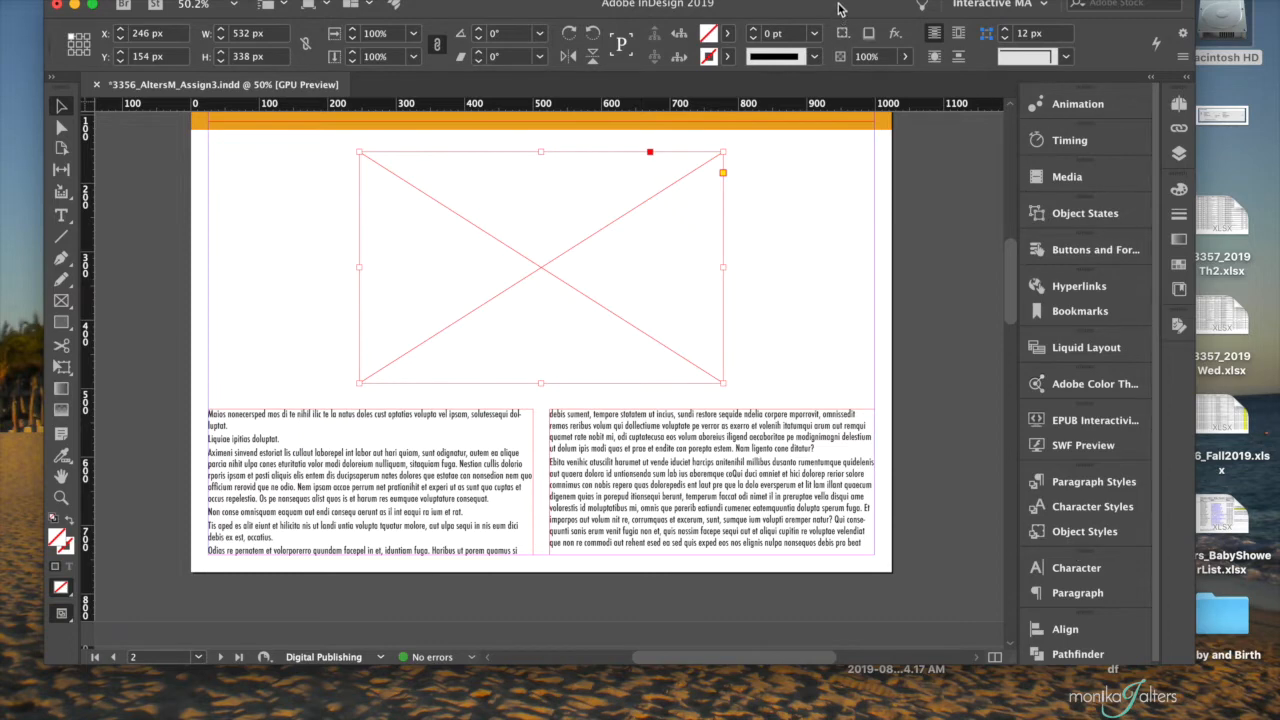
{"action": "left_click_drag", "start_coordinate": [843, 6], "coordinate": [846, 46]}
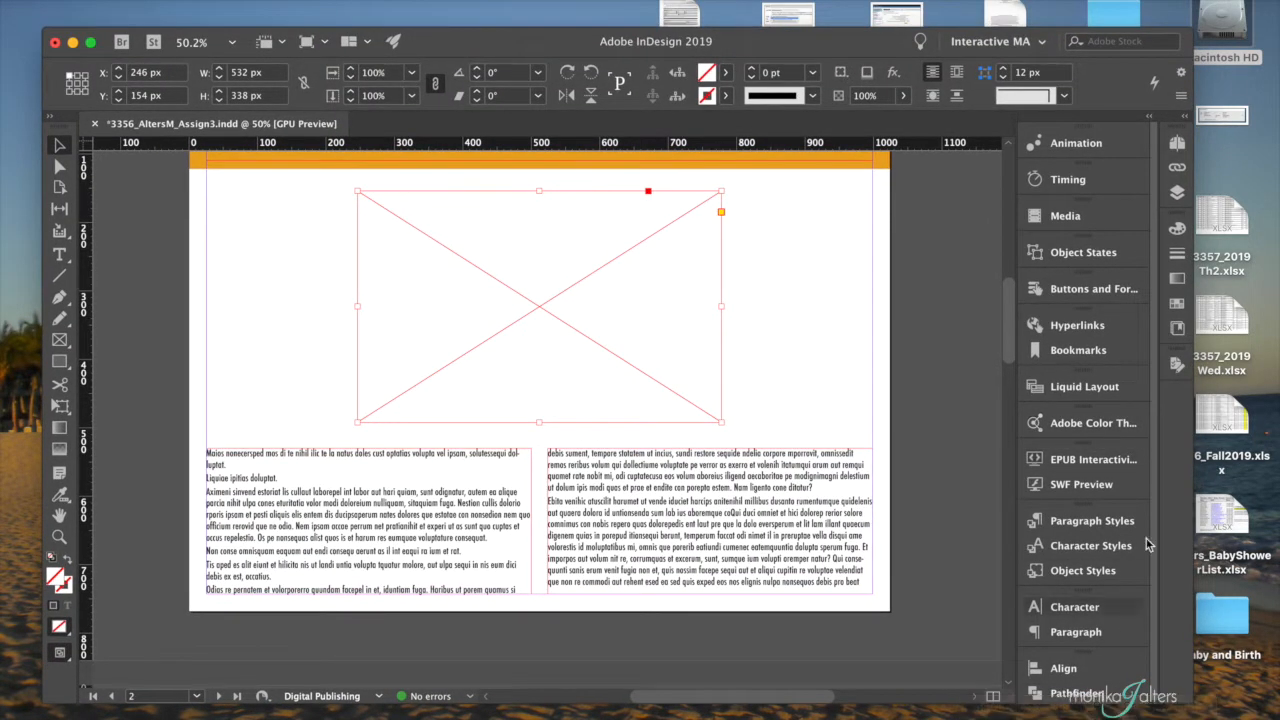
{"action": "left_click", "coordinate": [846, 12]}
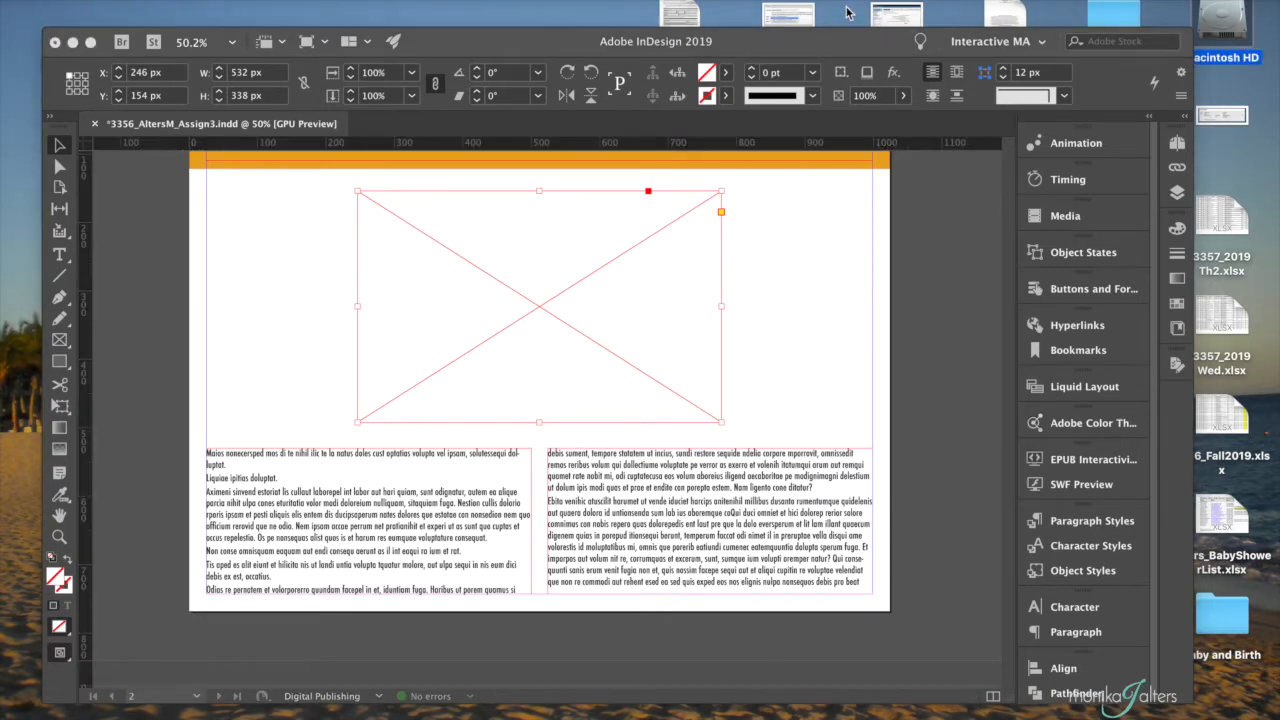
- Place the image DeathtoStock_EnergyandSerenity4.jpg from the images folder into the picture frame
{"action": "left_click", "coordinate": [506, 309]}
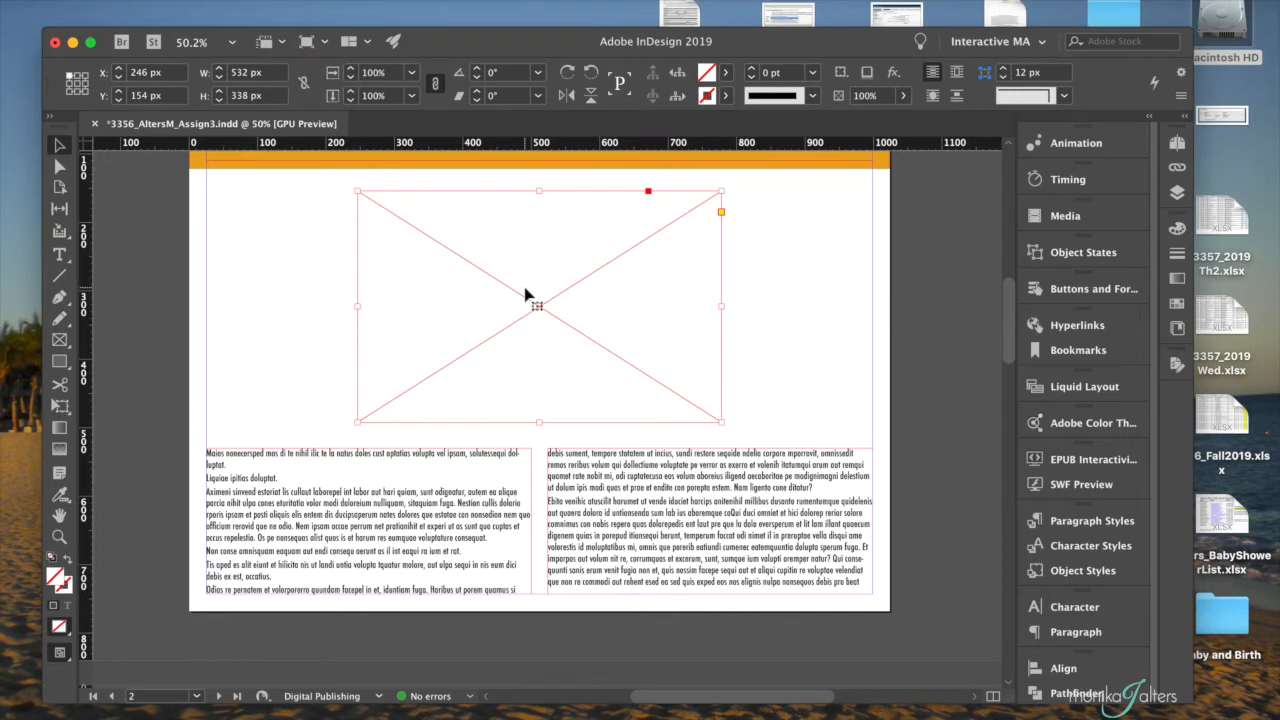
{"action": "left_click", "coordinate": [126, 0]}
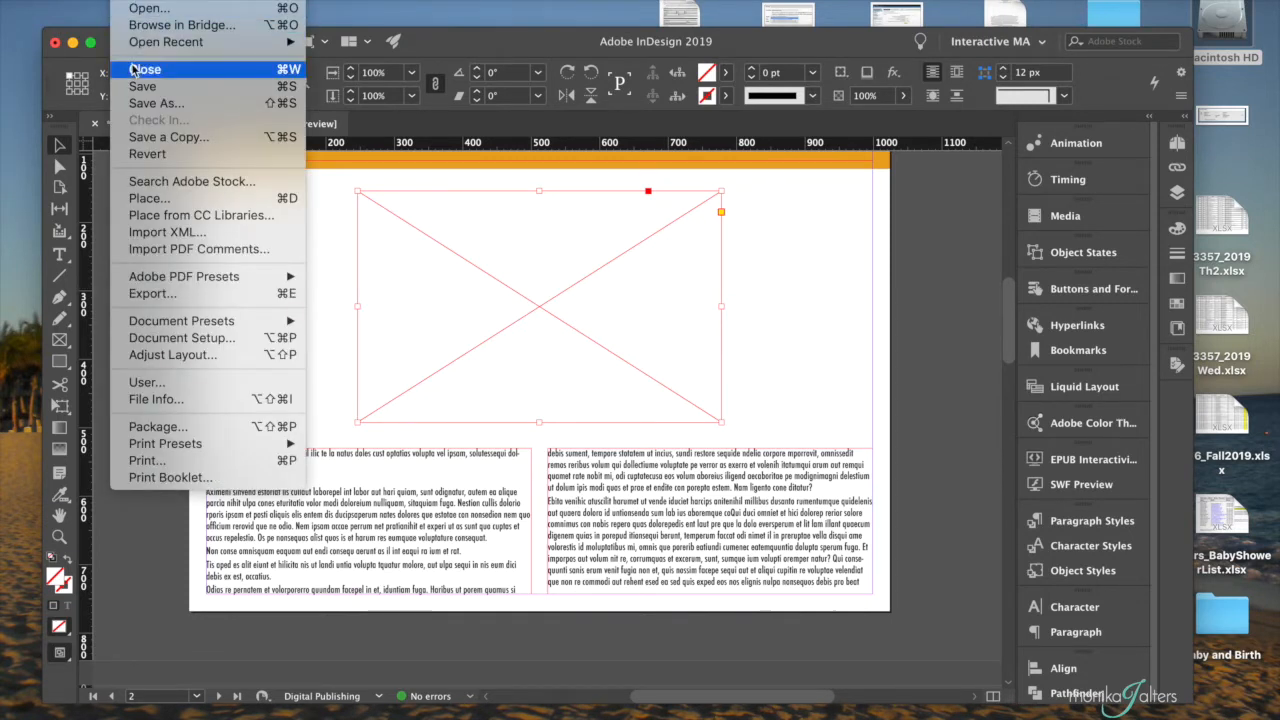
{"action": "left_click", "coordinate": [143, 204]}
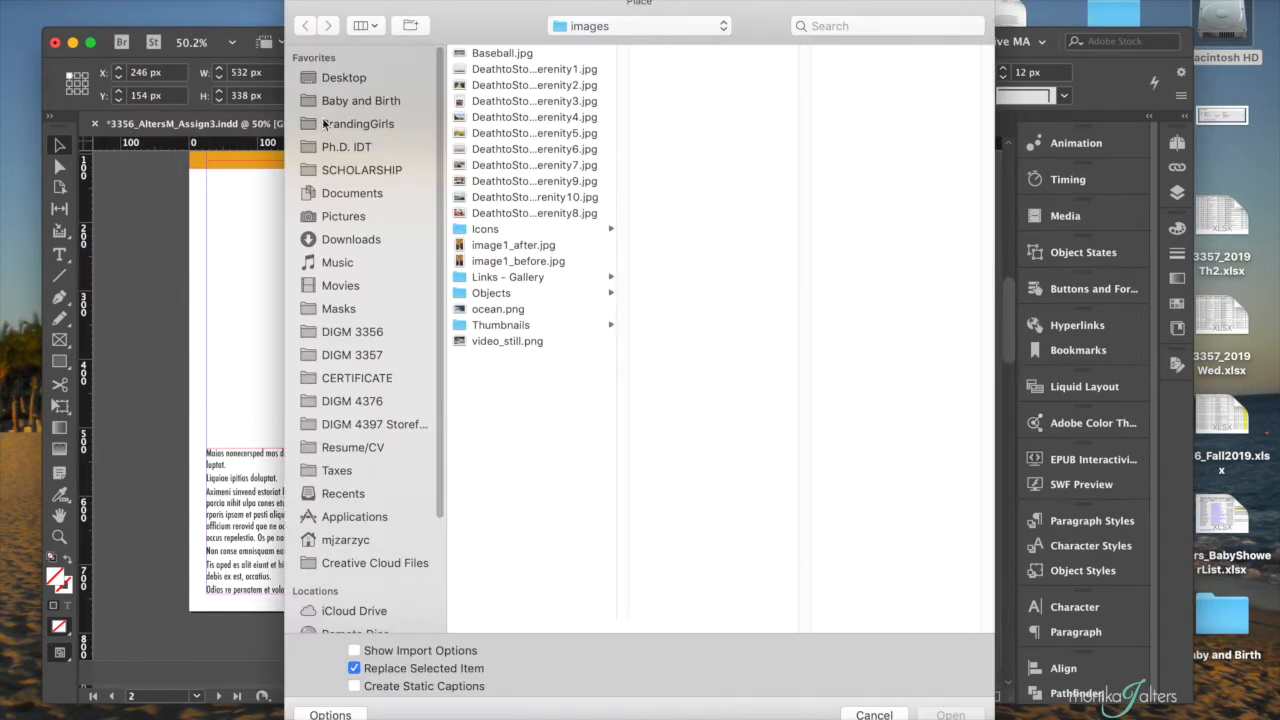
{"action": "left_click", "coordinate": [490, 121]}
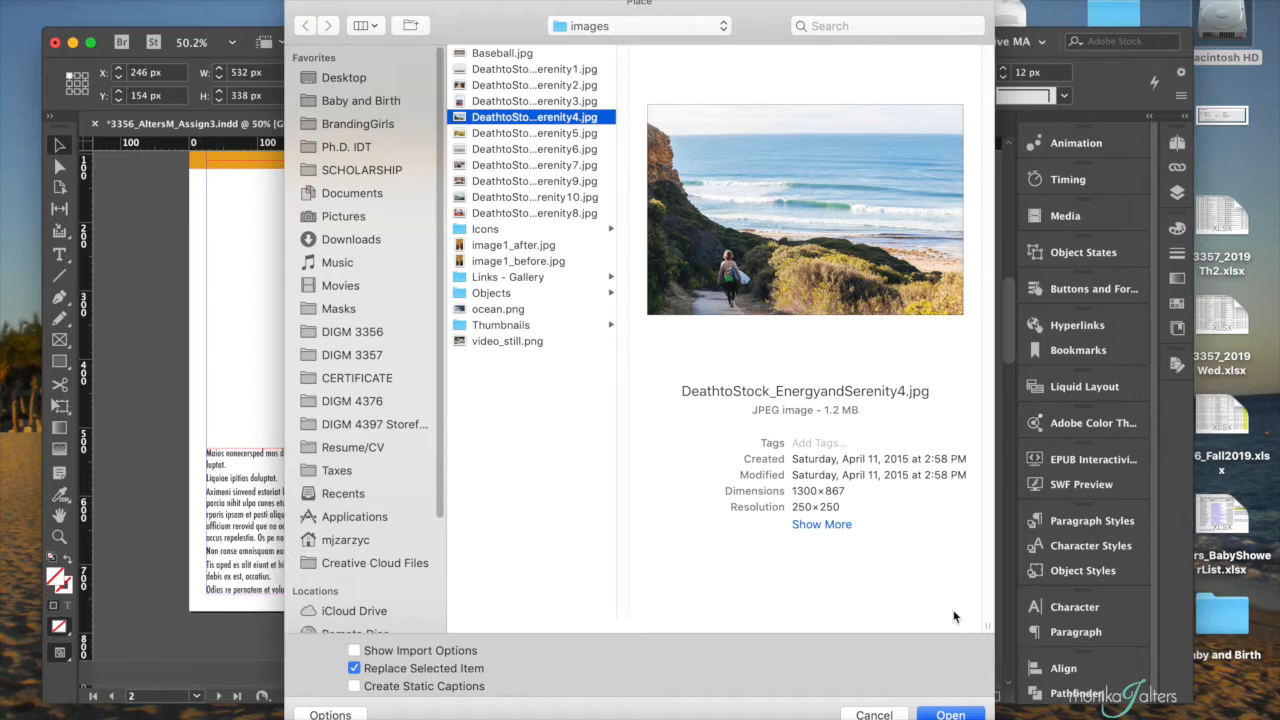
{"action": "left_click", "coordinate": [952, 714]}
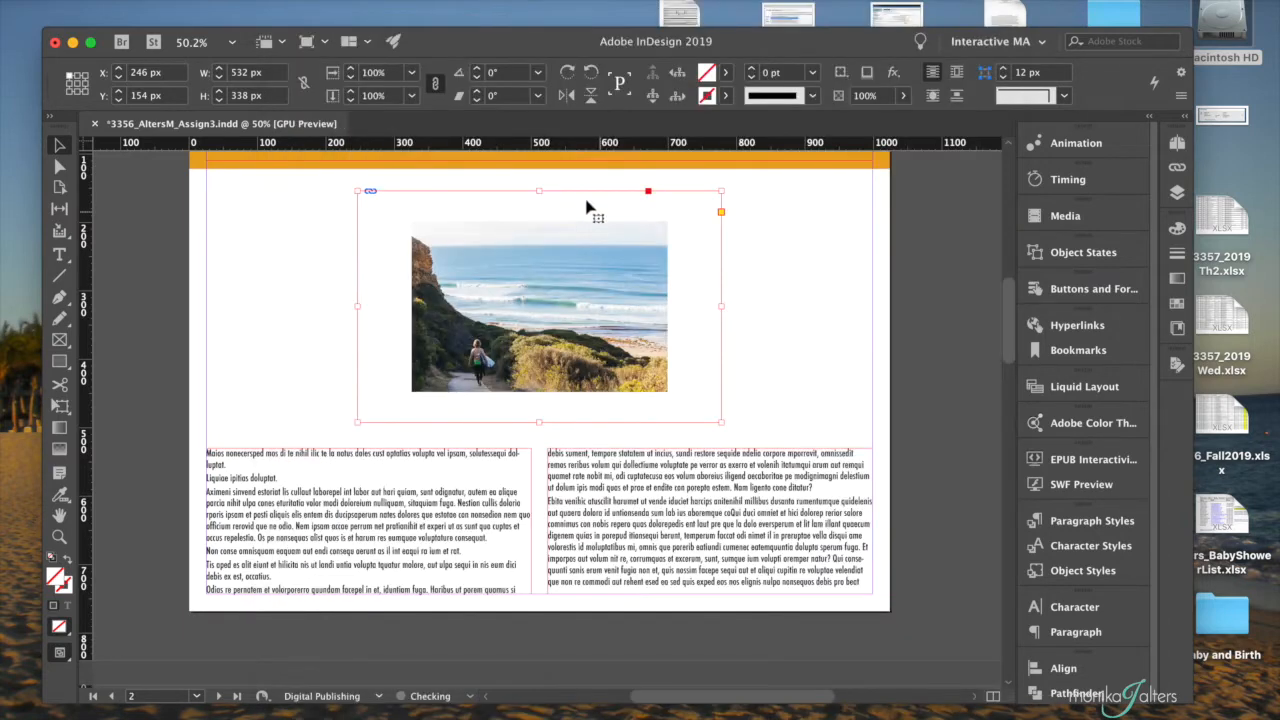
- Scale the beach photo to its frame with the Fit Content Proportionally option
{"action": "right_click", "coordinate": [655, 262]}
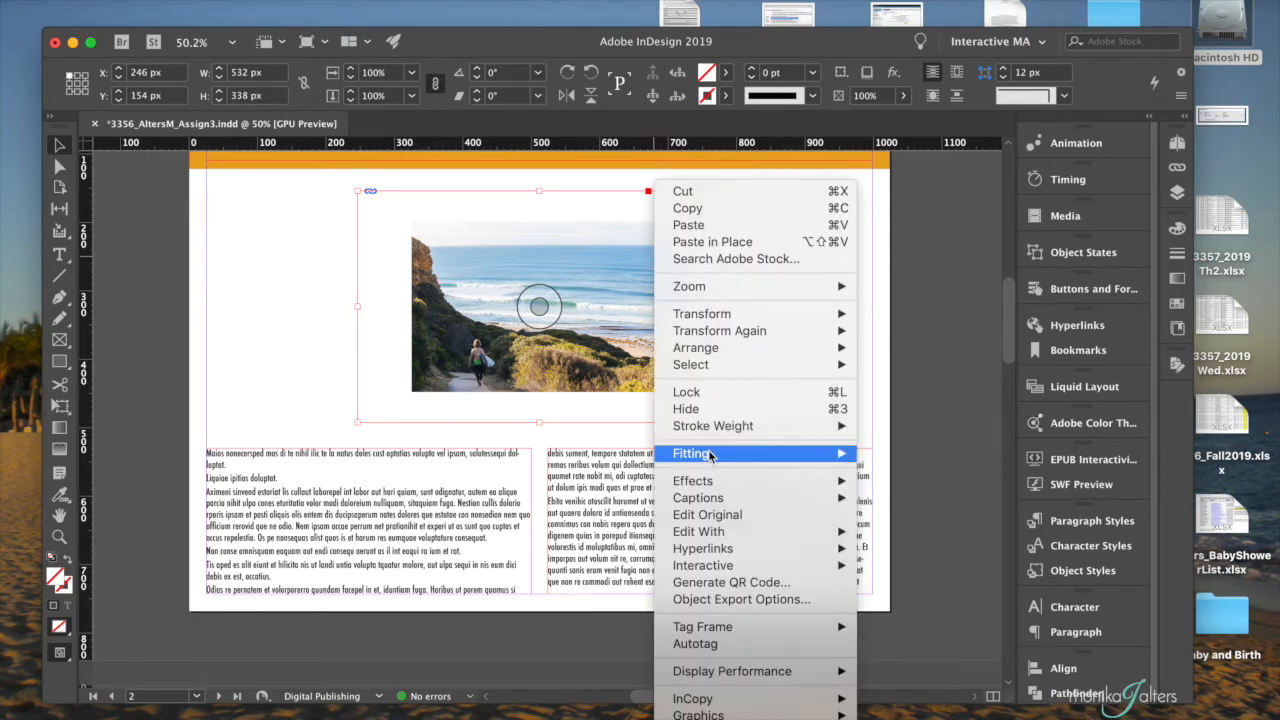
{"action": "mouse_move", "coordinate": [710, 455]}
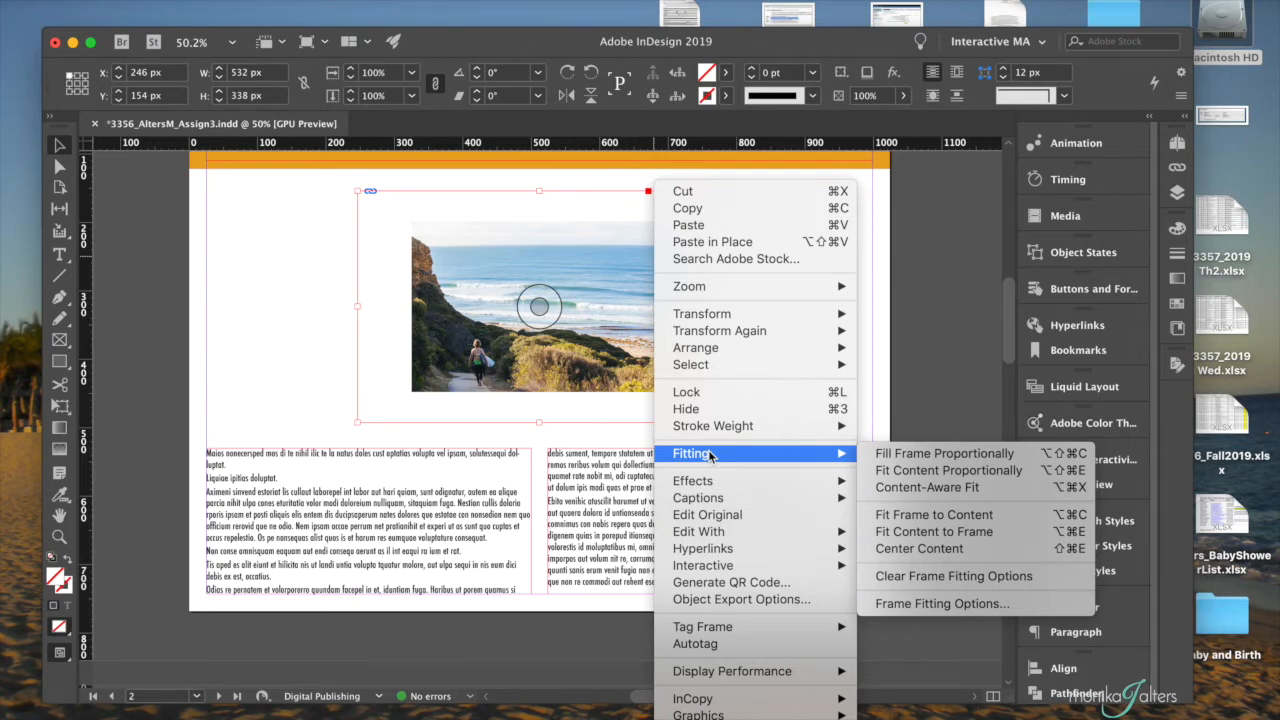
{"action": "mouse_move", "coordinate": [818, 320]}
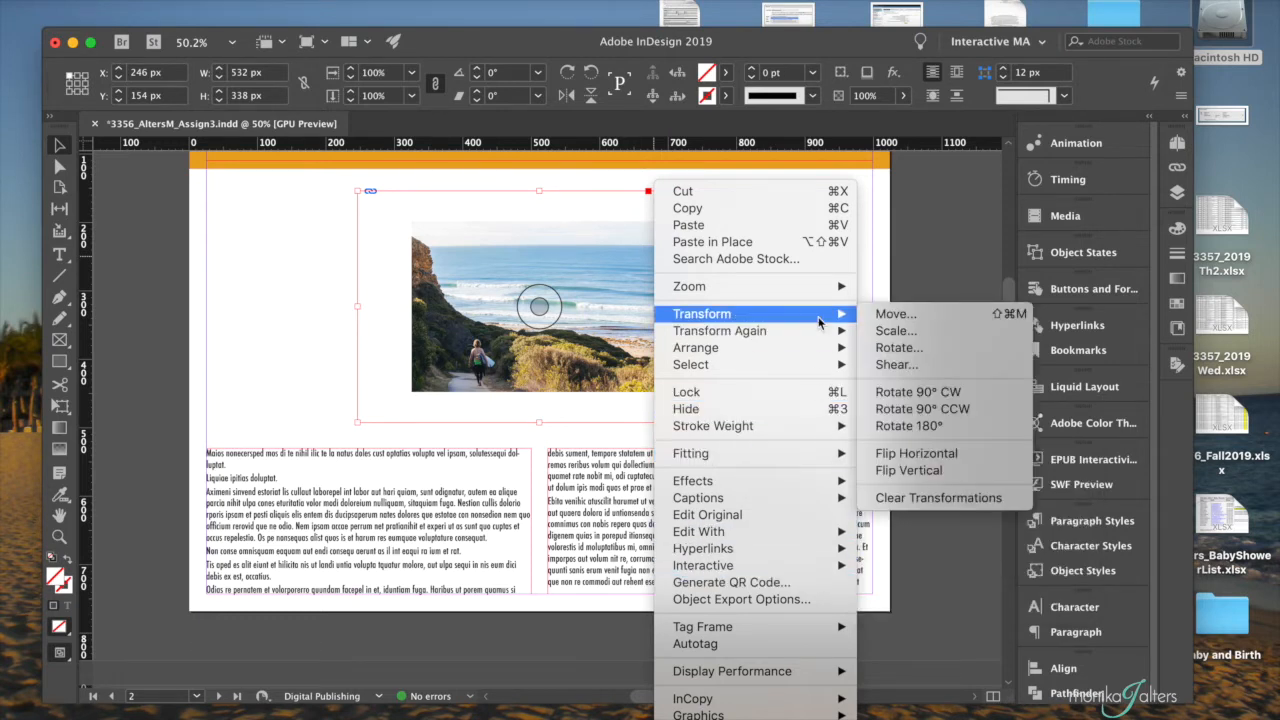
{"action": "mouse_move", "coordinate": [814, 364]}
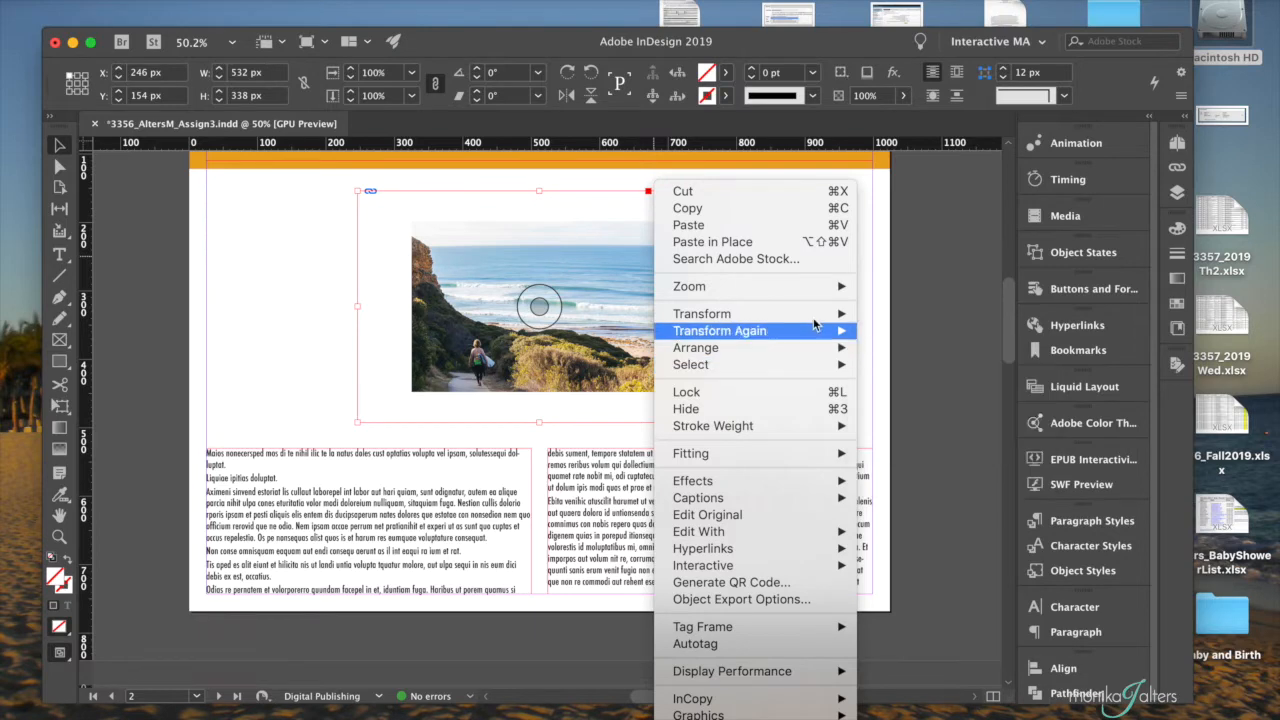
{"action": "mouse_move", "coordinate": [771, 456]}
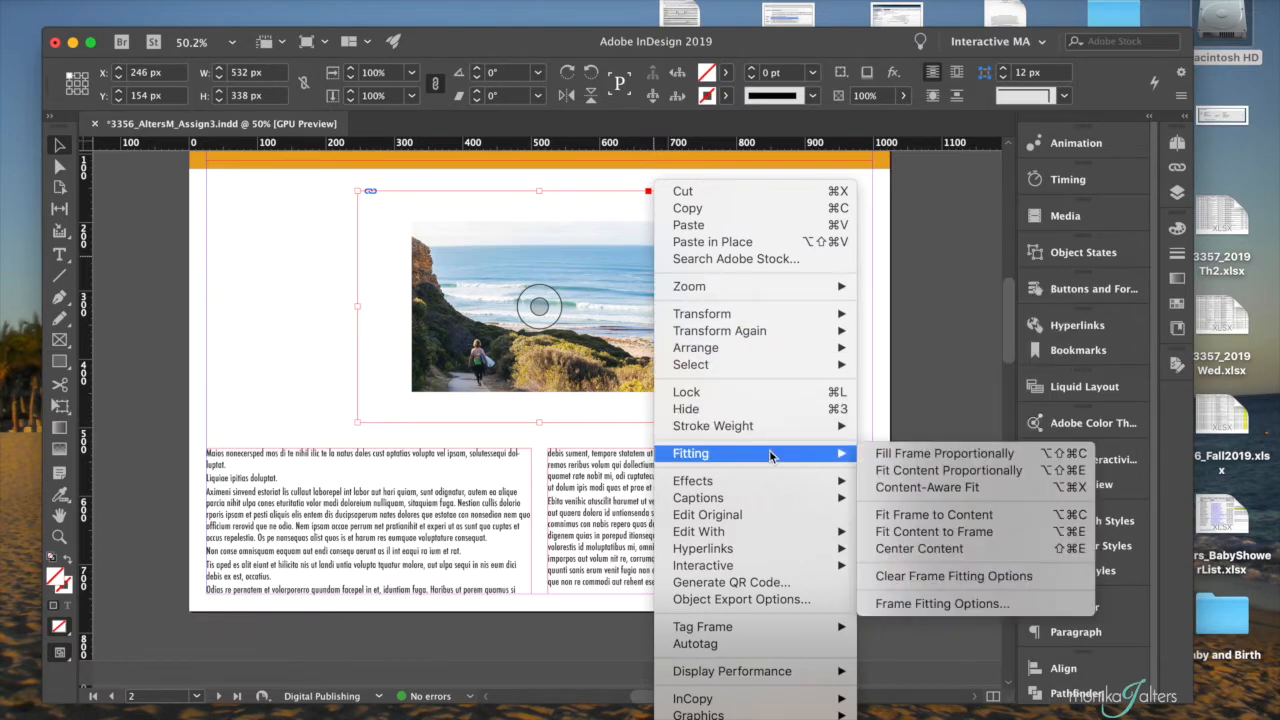
{"action": "left_click", "coordinate": [1020, 476]}
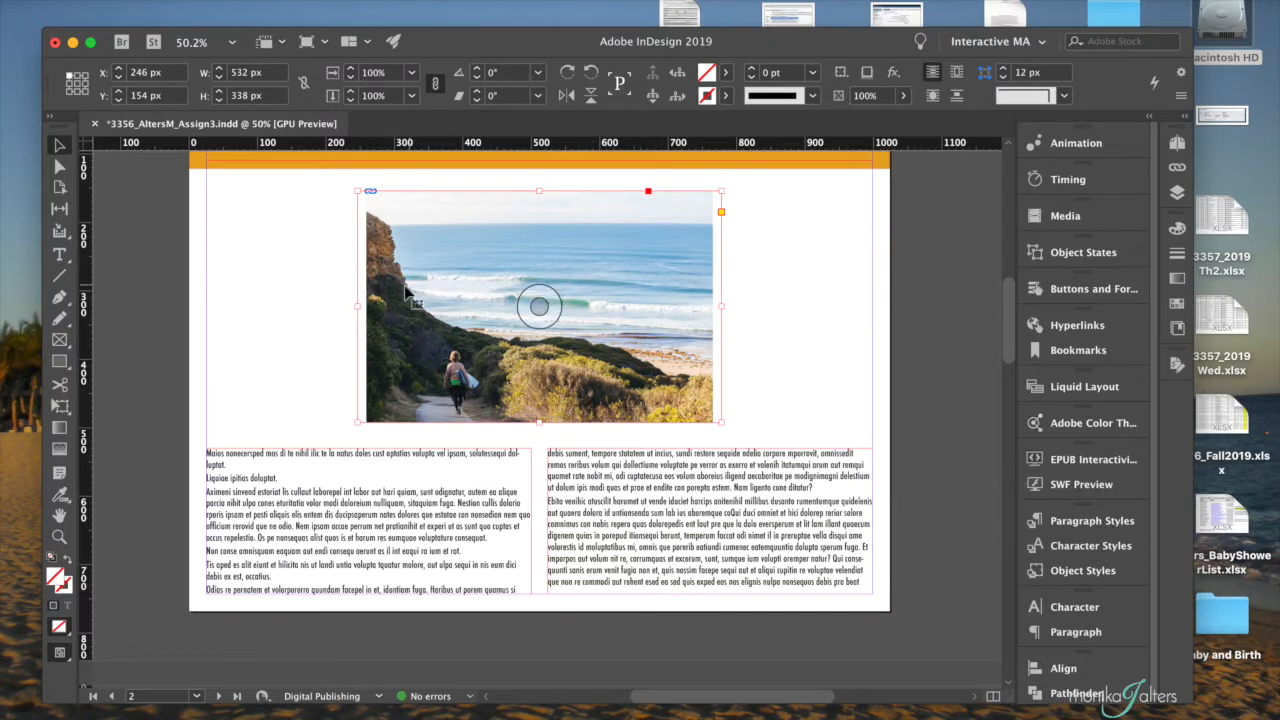
- Extend the picture frame upward to a height of about 354 px and fit the photo proportionally again
{"action": "left_click_drag", "start_coordinate": [358, 307], "coordinate": [364, 307]}
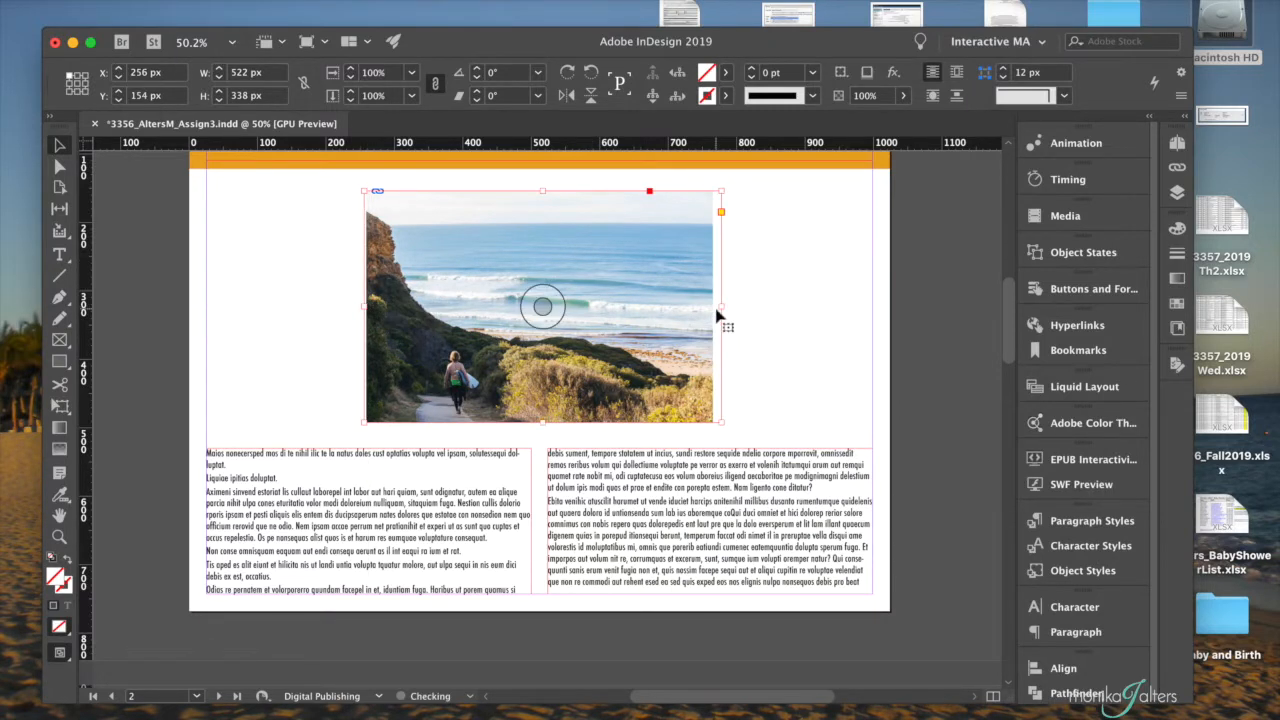
{"action": "key", "text": "super+z"}
{"action": "left_click_drag", "start_coordinate": [539, 190], "coordinate": [539, 180]}
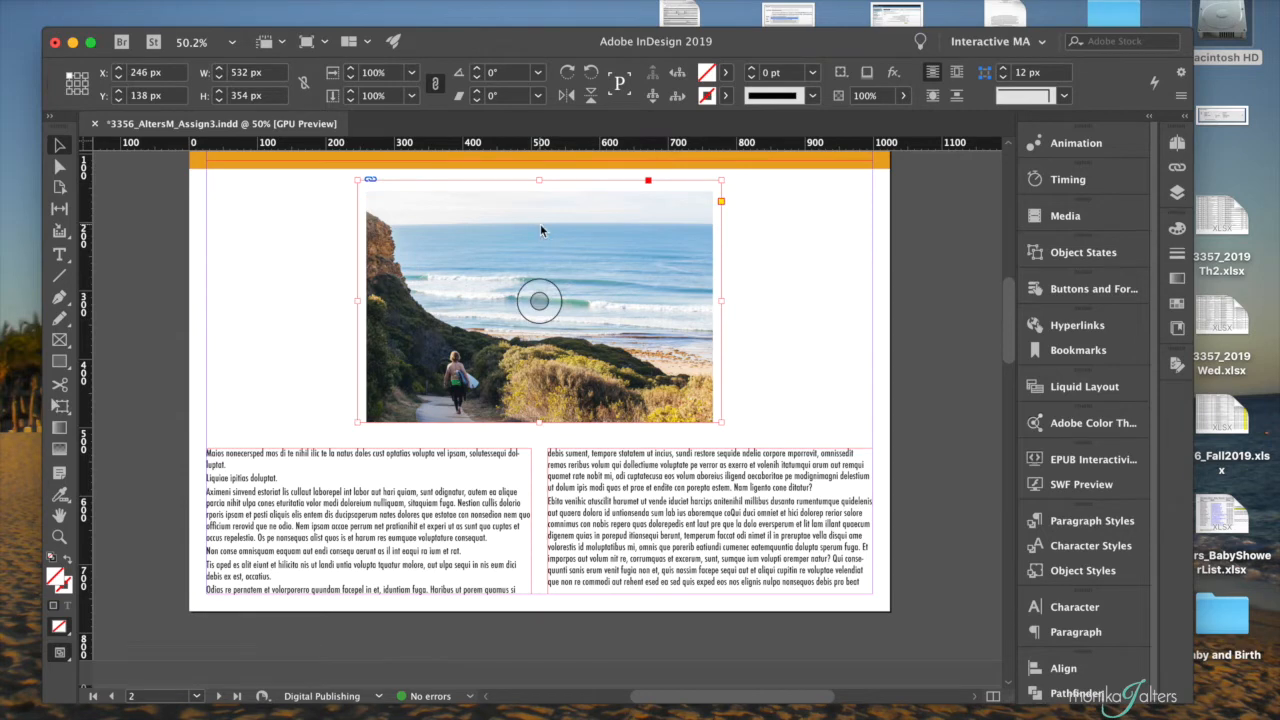
{"action": "right_click", "coordinate": [540, 223]}
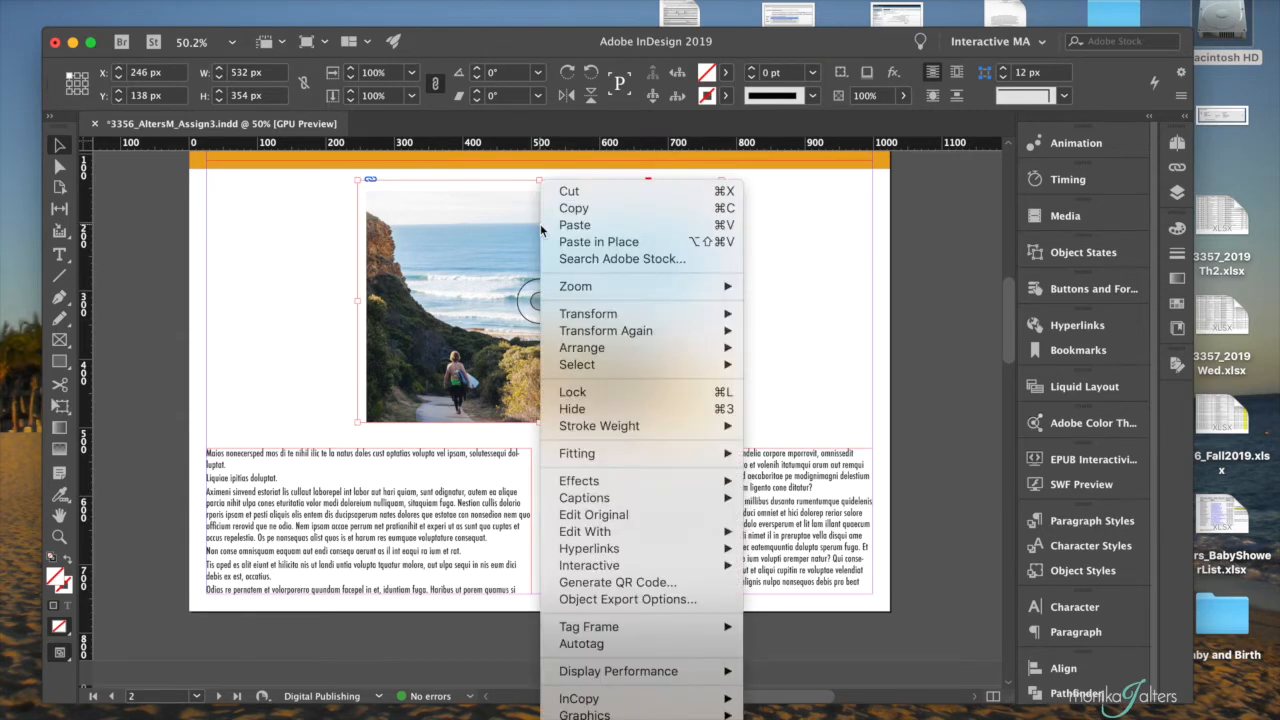
{"action": "mouse_move", "coordinate": [601, 455]}
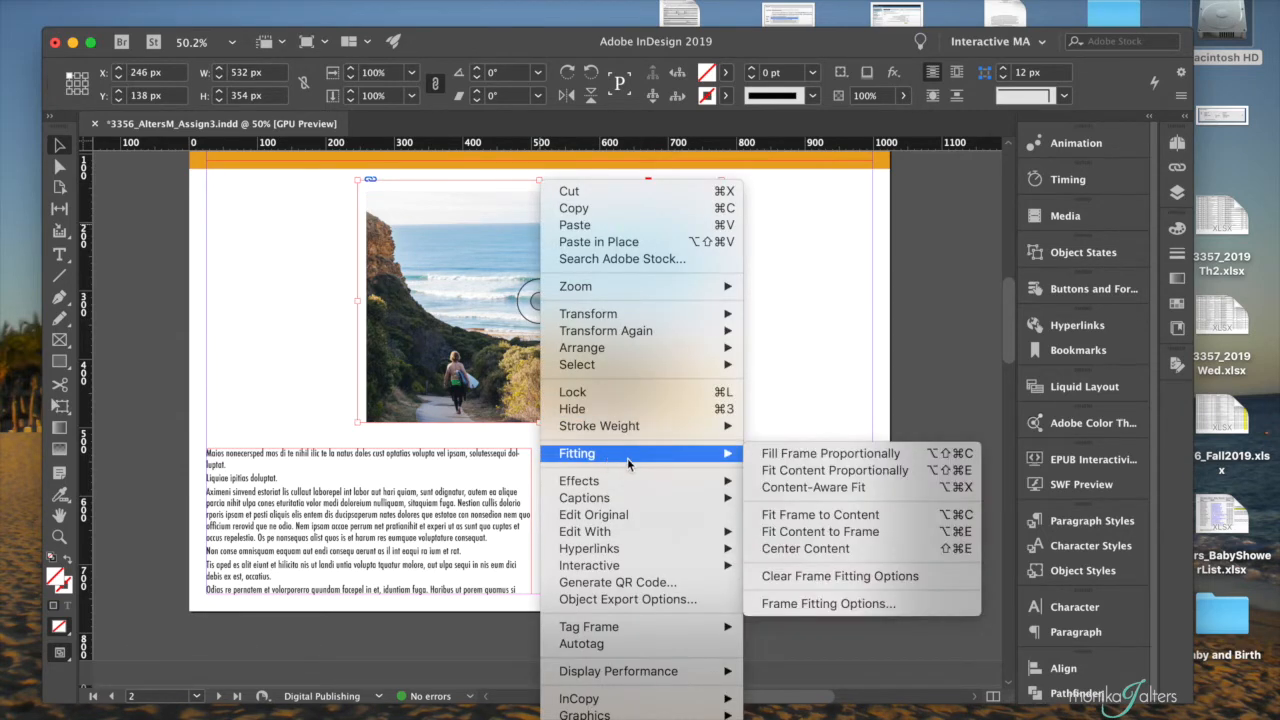
{"action": "left_click", "coordinate": [833, 470]}
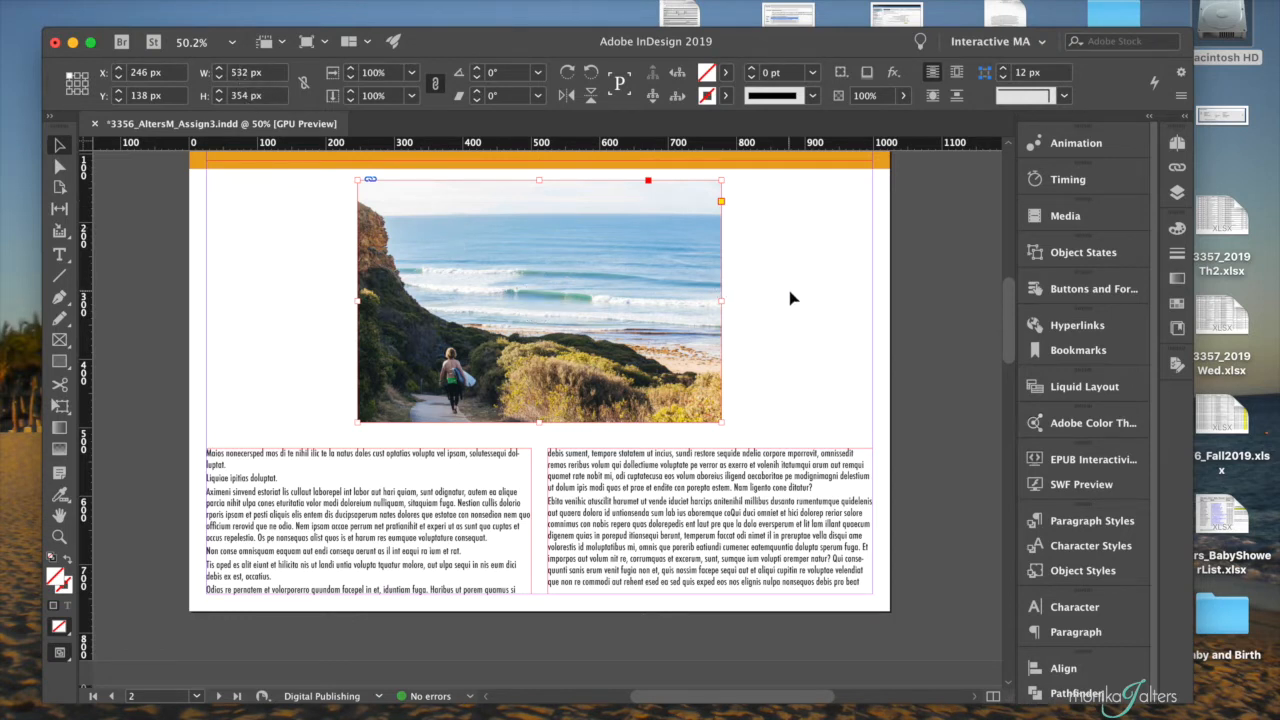
- Shift the picture frame slightly down to about Y 148.75 px, keeping it centred above the text columns
{"action": "left_click", "coordinate": [406, 466]}
{"action": "left_click", "coordinate": [516, 433]}
{"action": "left_click", "coordinate": [539, 374]}
{"action": "left_click_drag", "start_coordinate": [560, 248], "coordinate": [560, 251]}
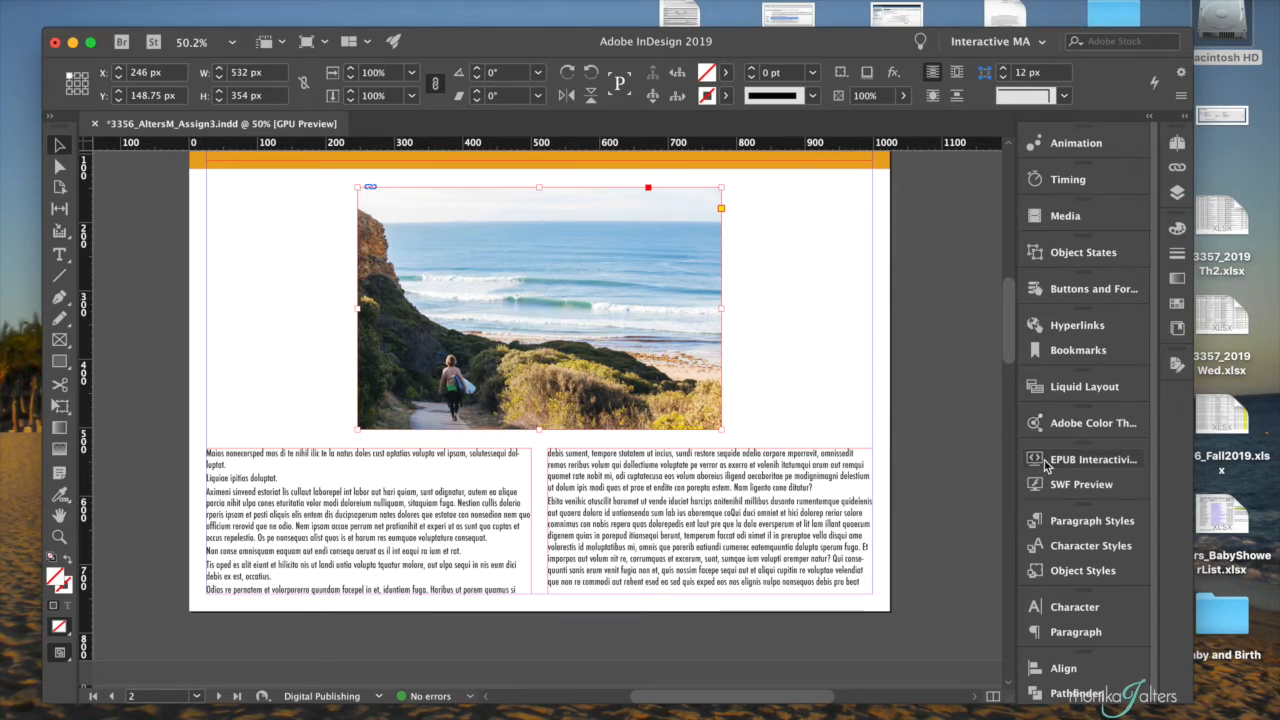
{"action": "left_click", "coordinate": [1070, 572]}
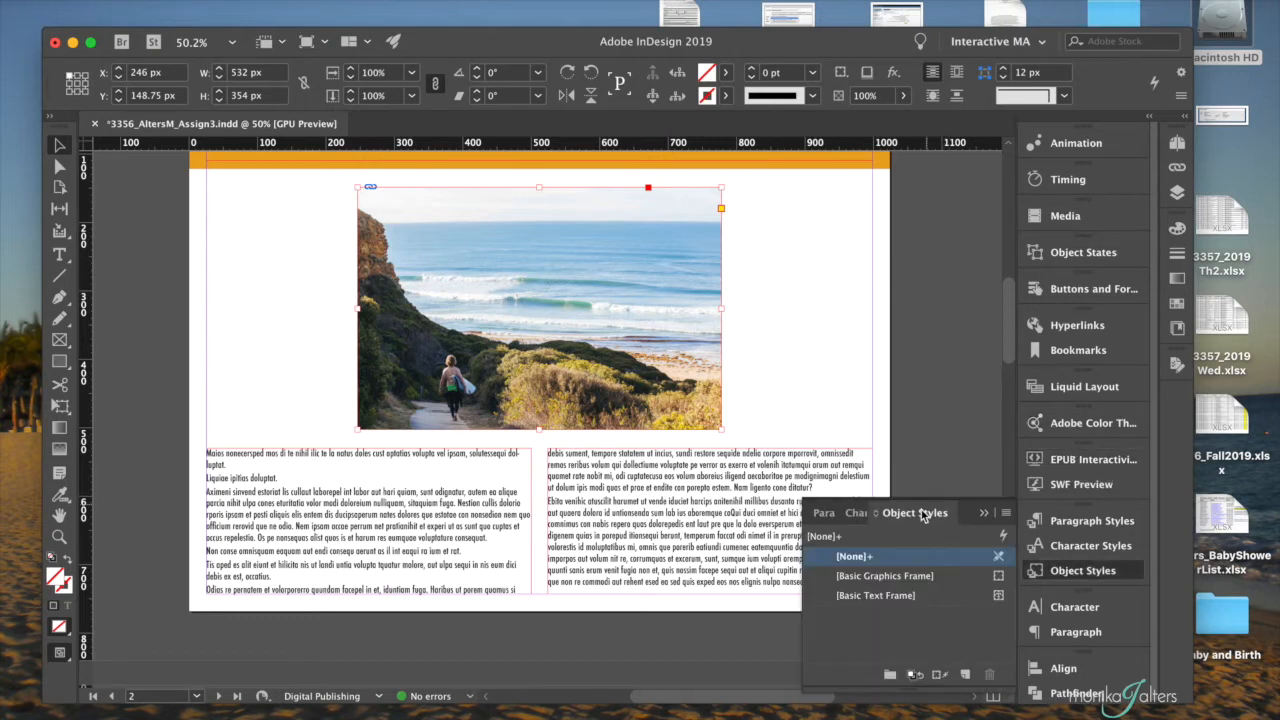
{"action": "left_click_drag", "start_coordinate": [921, 513], "coordinate": [802, 173]}
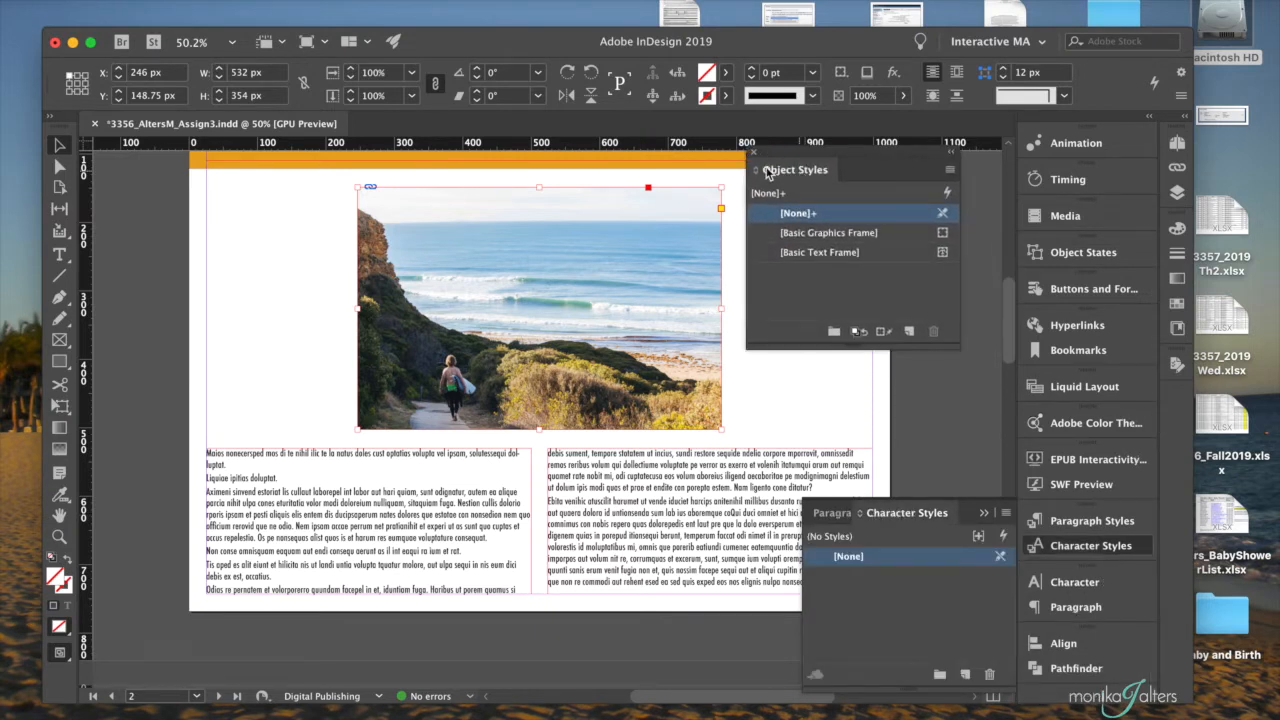
{"action": "left_click_drag", "start_coordinate": [754, 171], "coordinate": [1113, 572]}
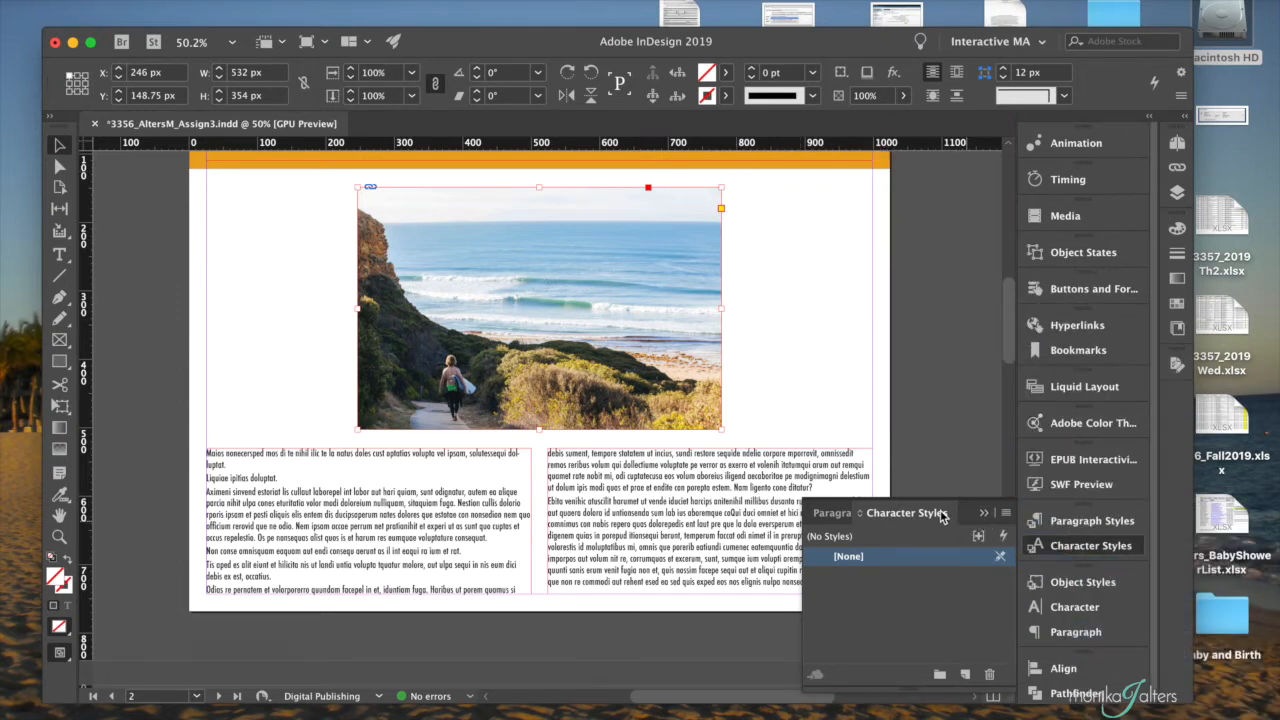
{"action": "left_click", "coordinate": [979, 517]}
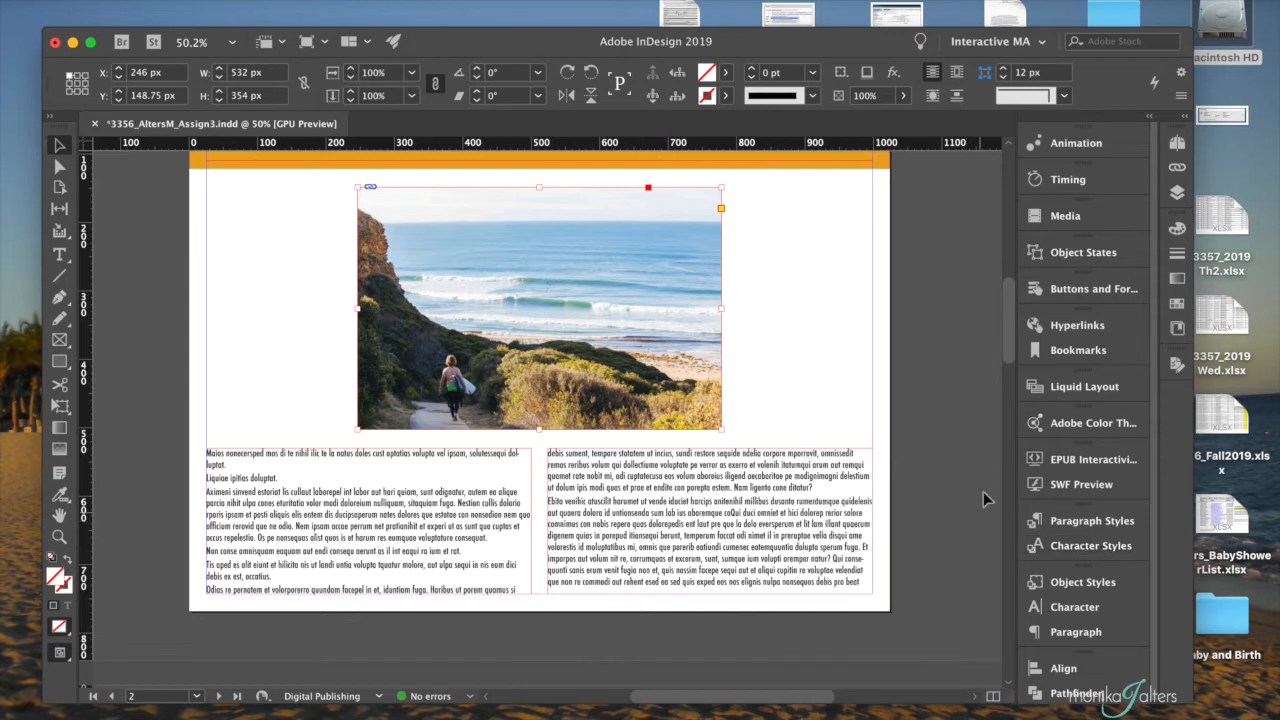
- Convert the picture frame into a multi-state object with two states using Object States
{"action": "left_click", "coordinate": [1081, 254]}
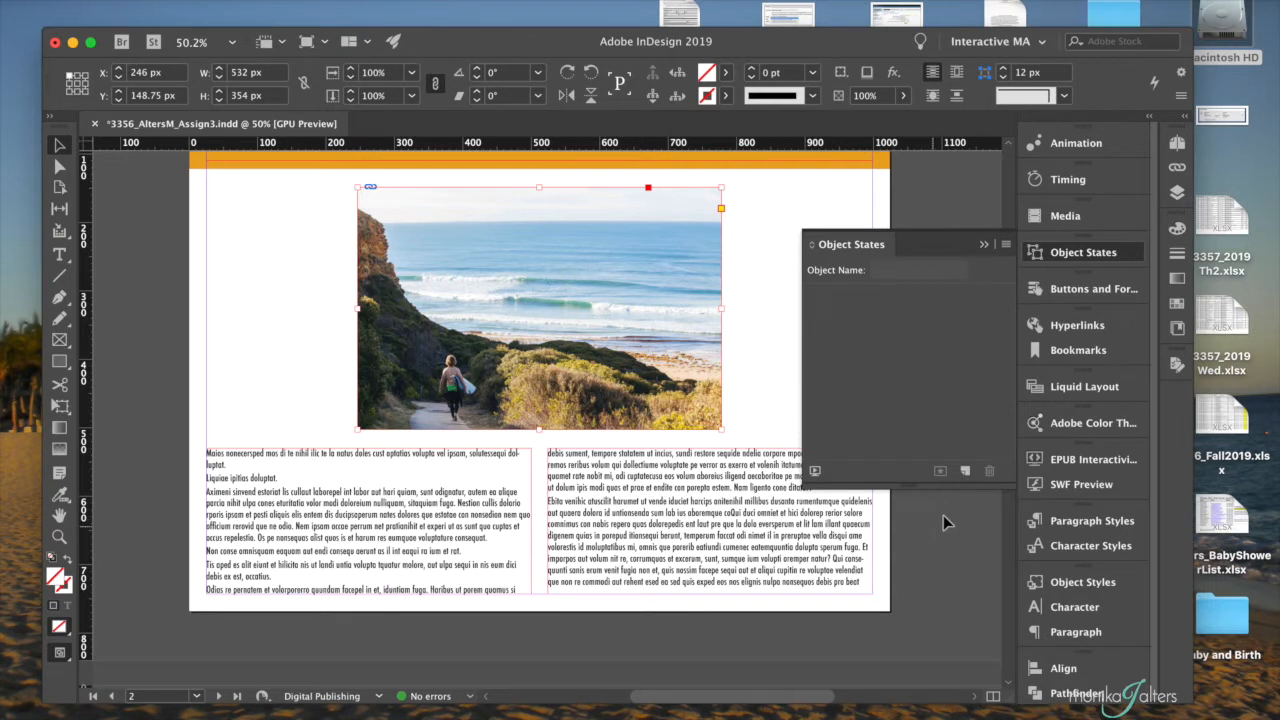
{"action": "left_click", "coordinate": [965, 471]}
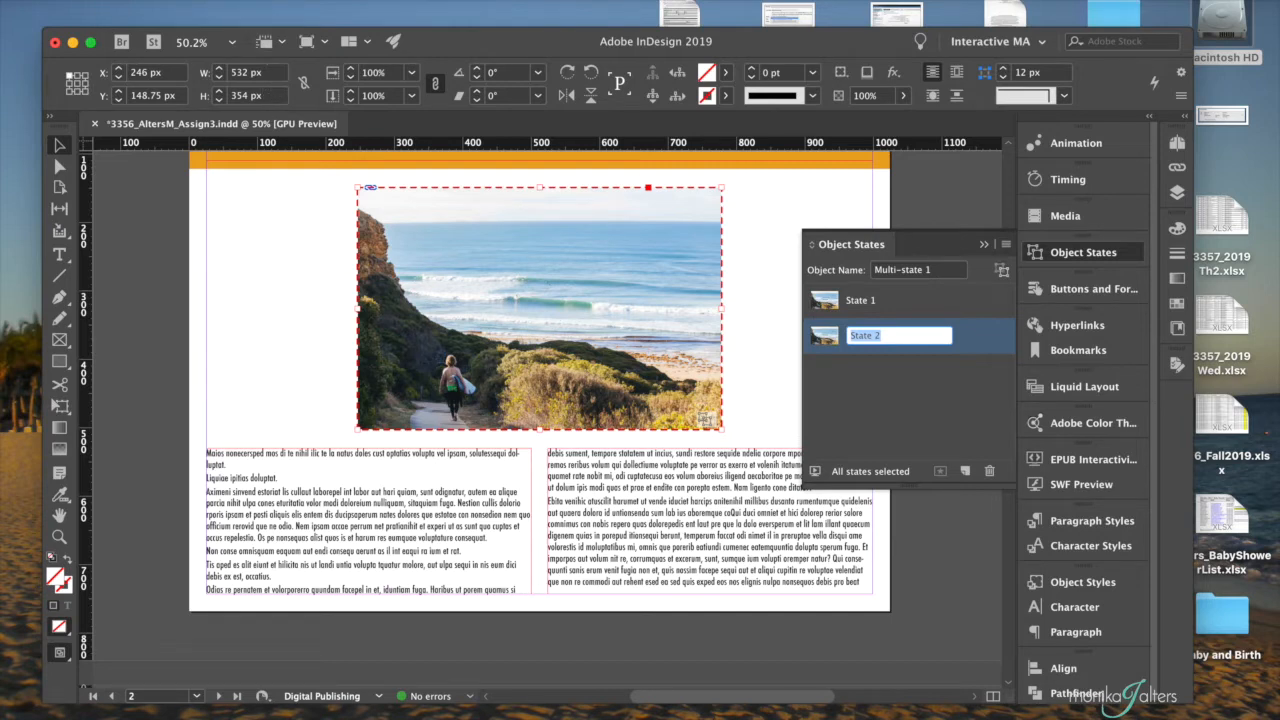
- Try to place DeathtoStock_EnergyandSerenity5.jpg over the multi-state object with State 2 active, and undo each placement
{"action": "left_click", "coordinate": [124, 0]}
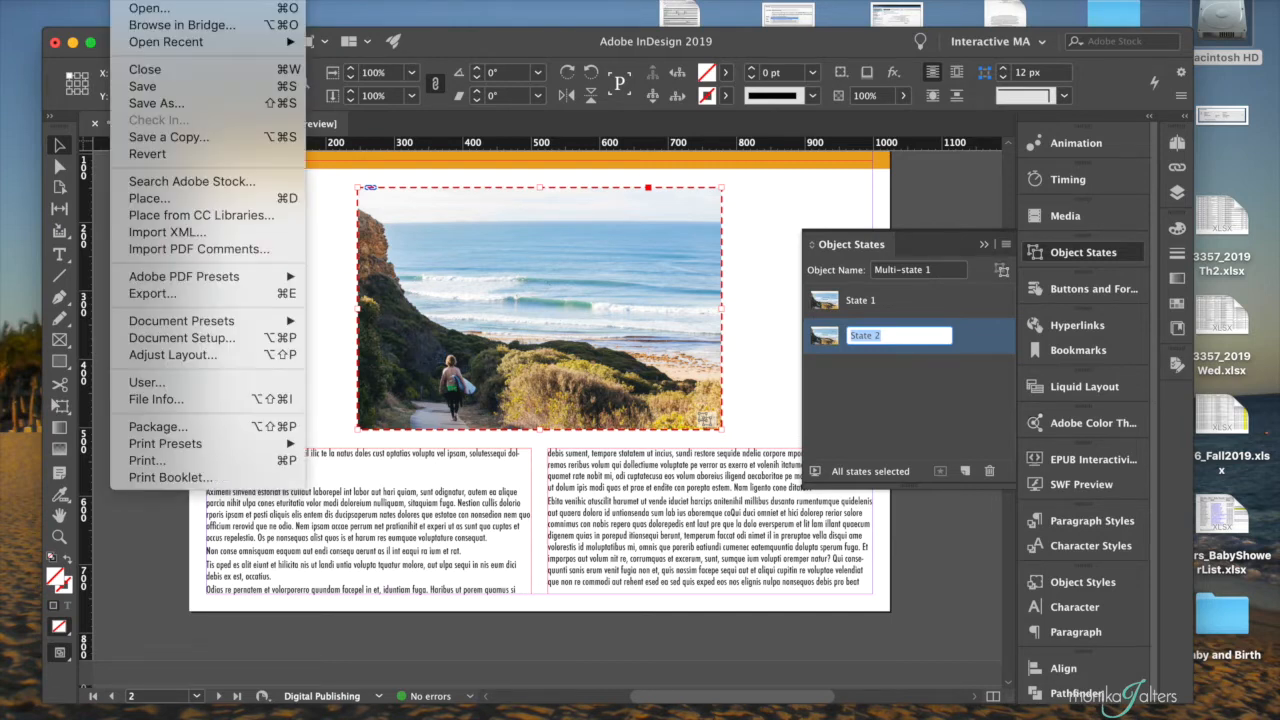
{"action": "left_click", "coordinate": [150, 198]}
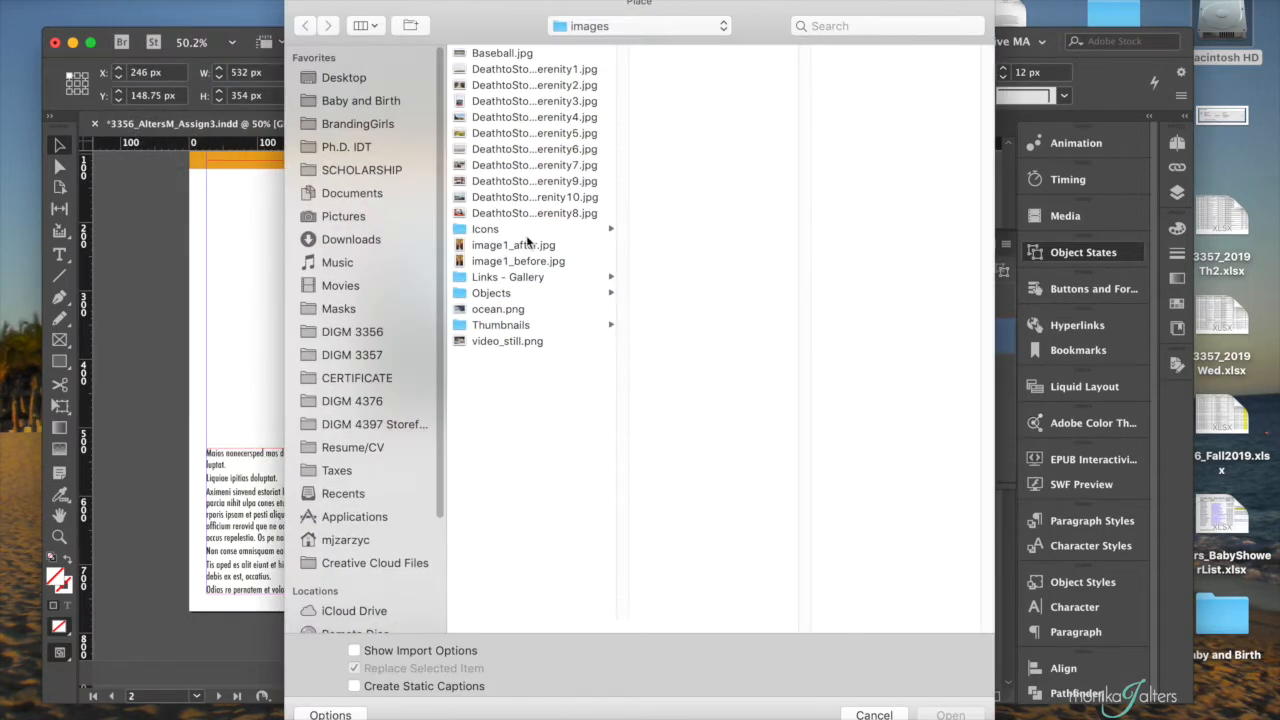
{"action": "left_click", "coordinate": [531, 138]}
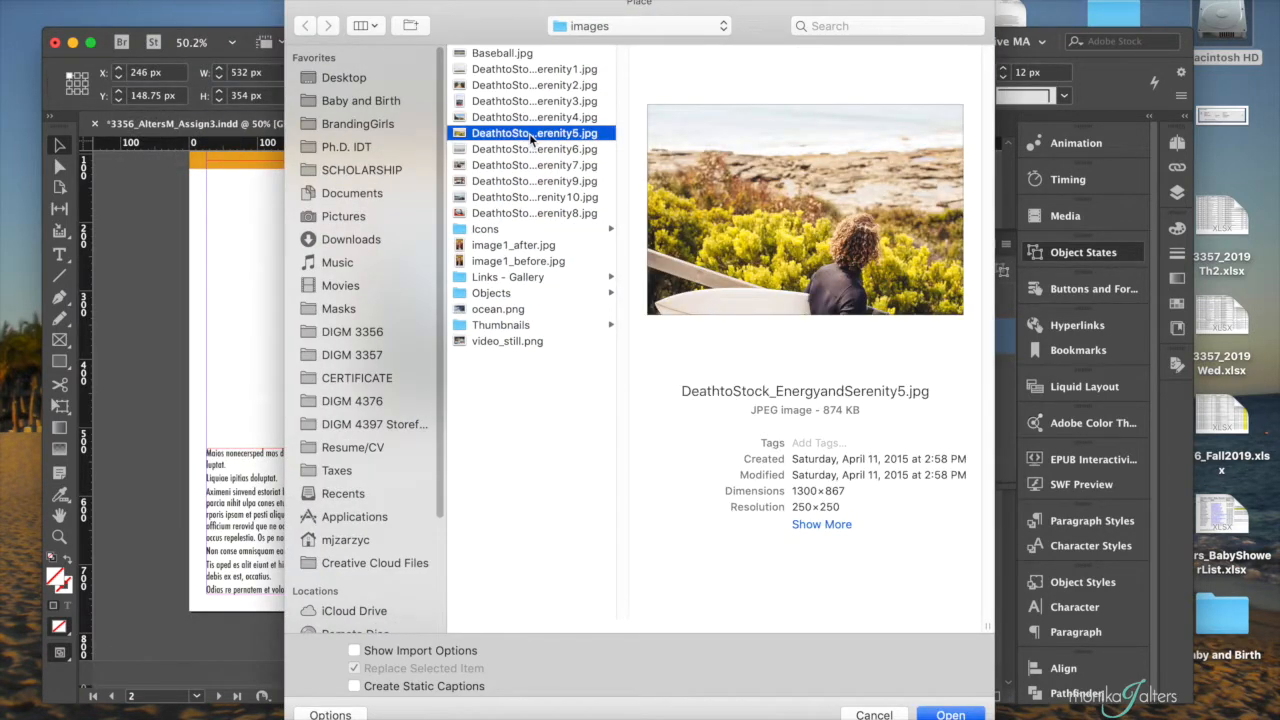
{"action": "left_click", "coordinate": [958, 712]}
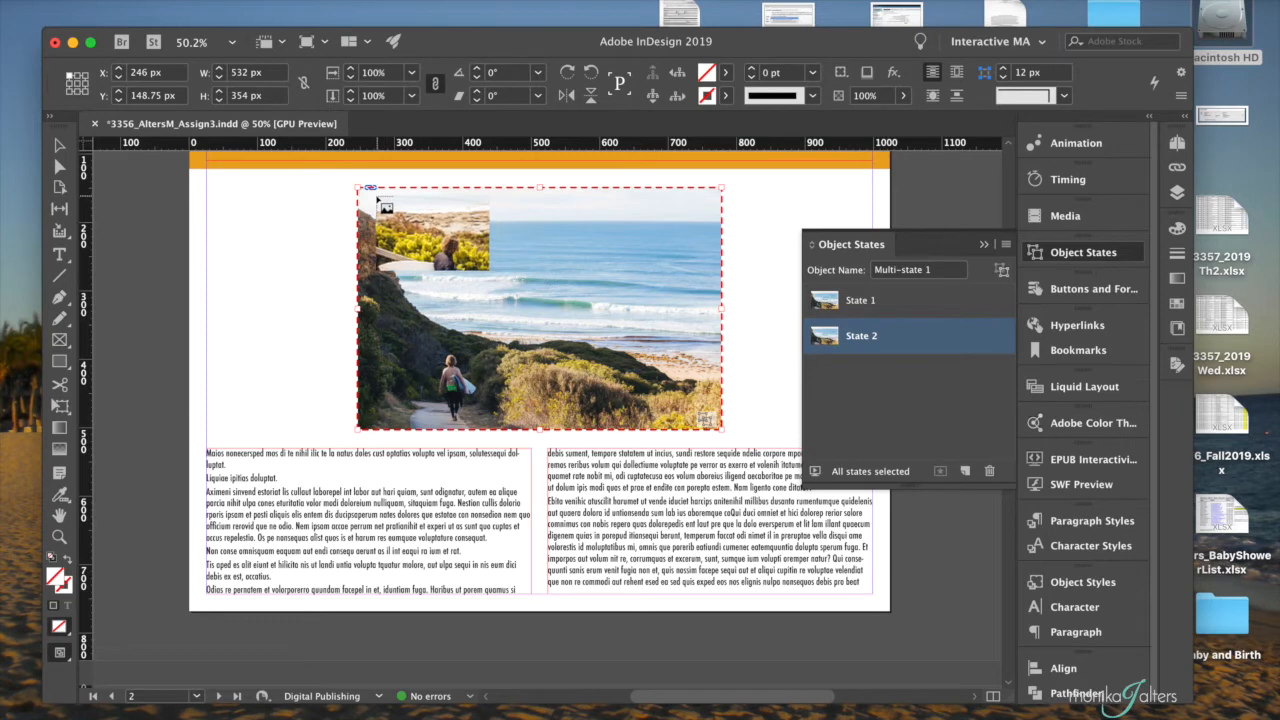
{"action": "left_click", "coordinate": [377, 196]}
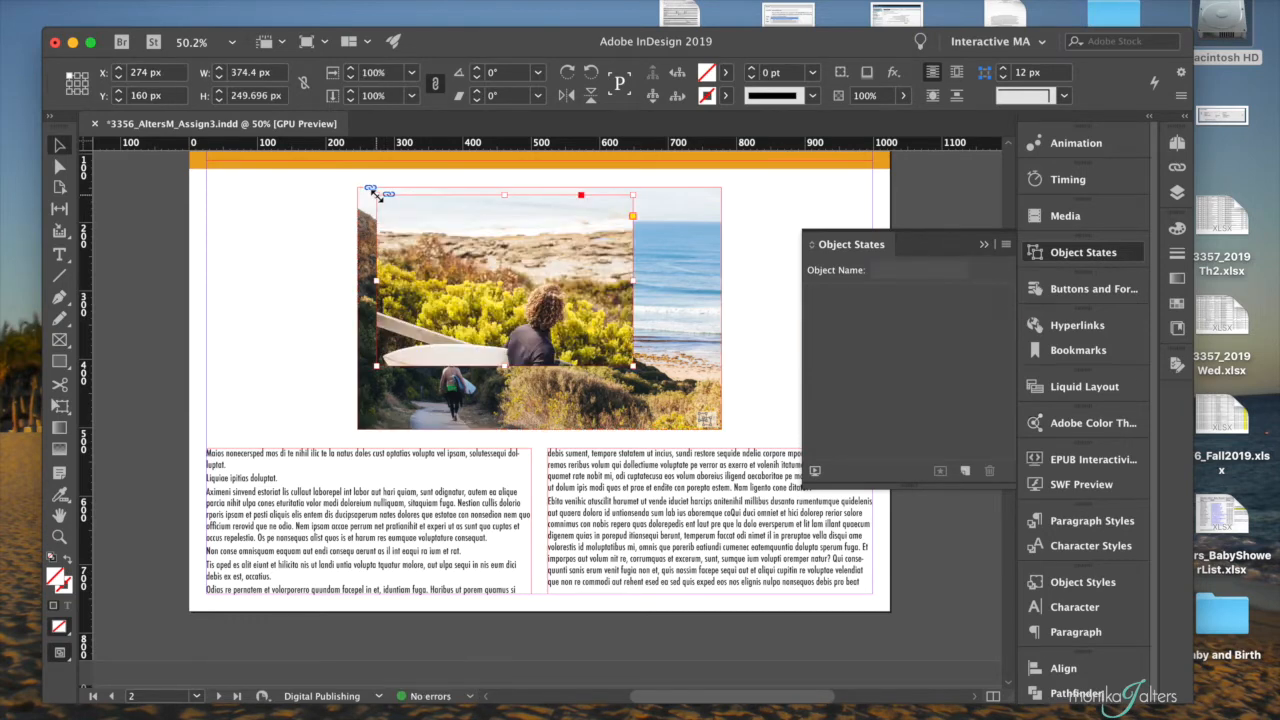
{"action": "key", "text": "super+z"}
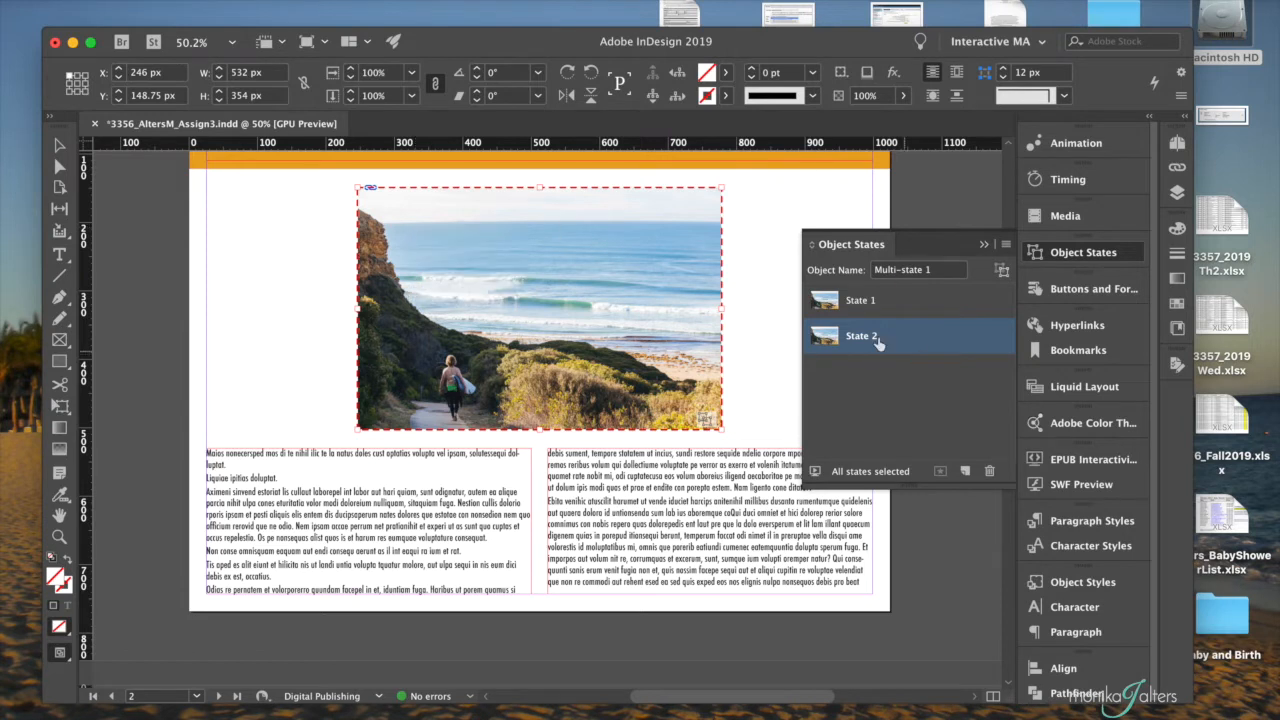
{"action": "left_click", "coordinate": [812, 332]}
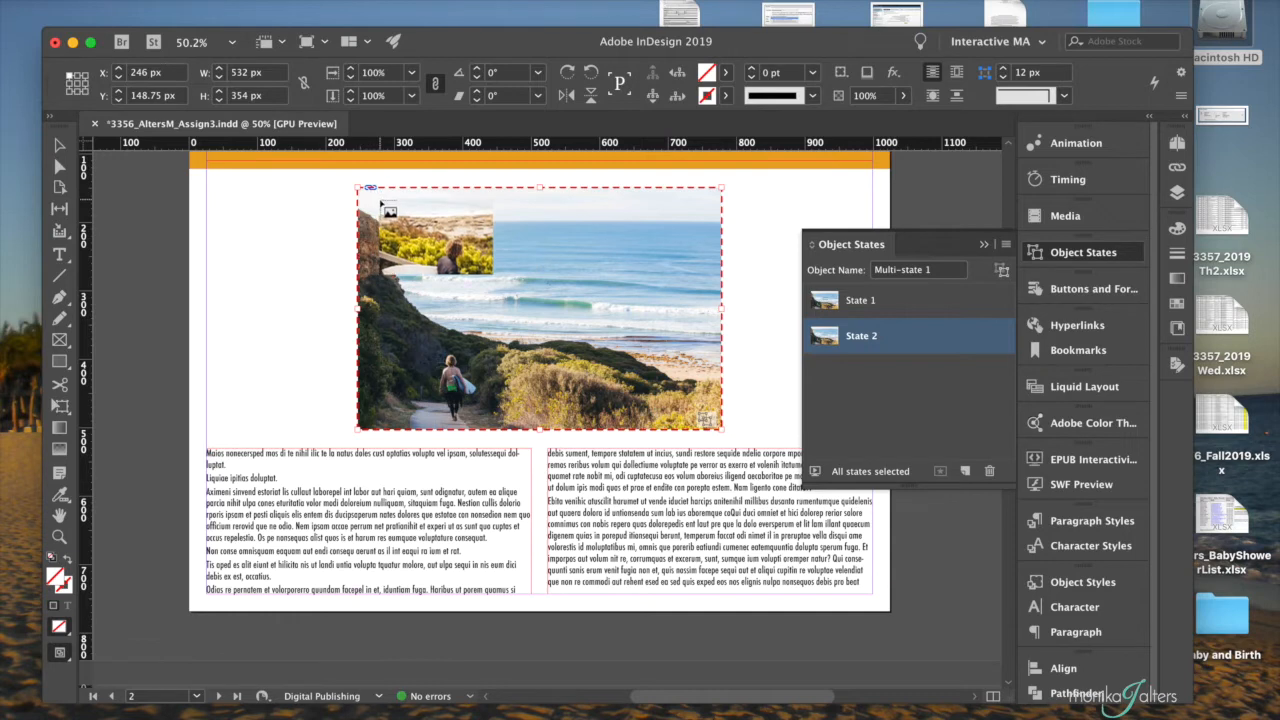
{"action": "left_click", "coordinate": [375, 198]}
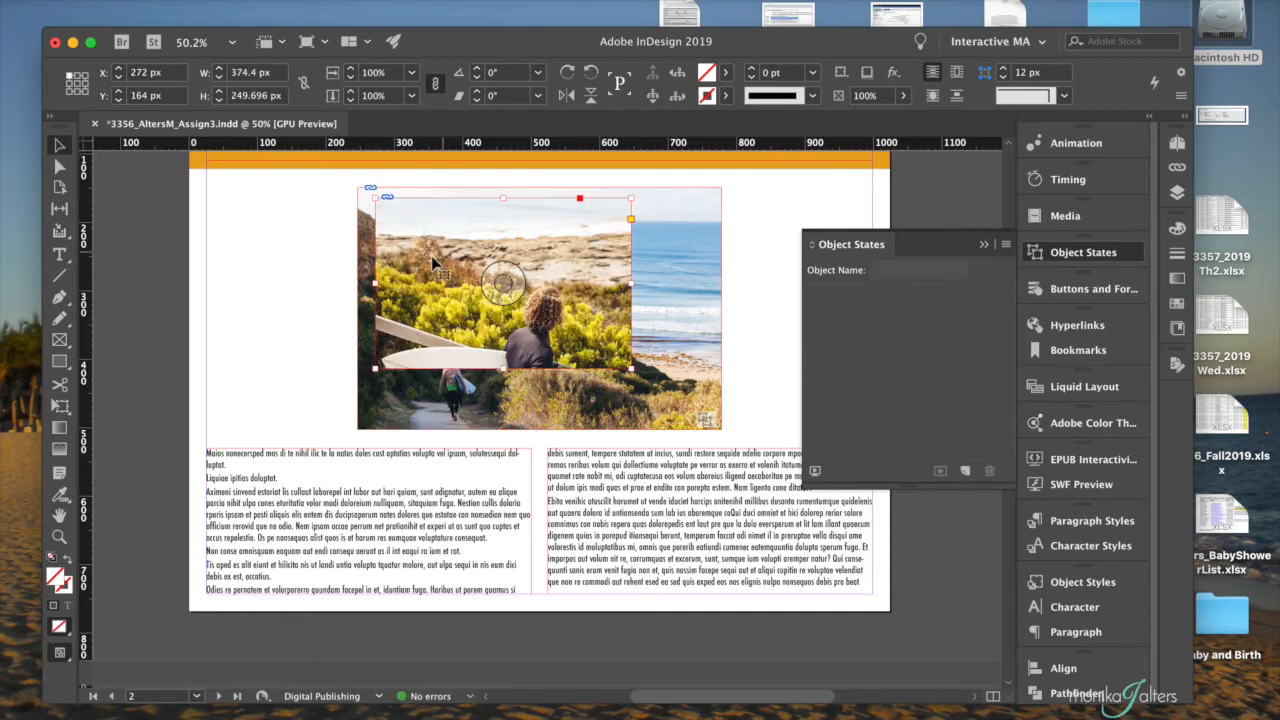
{"action": "key", "text": "super+z"}
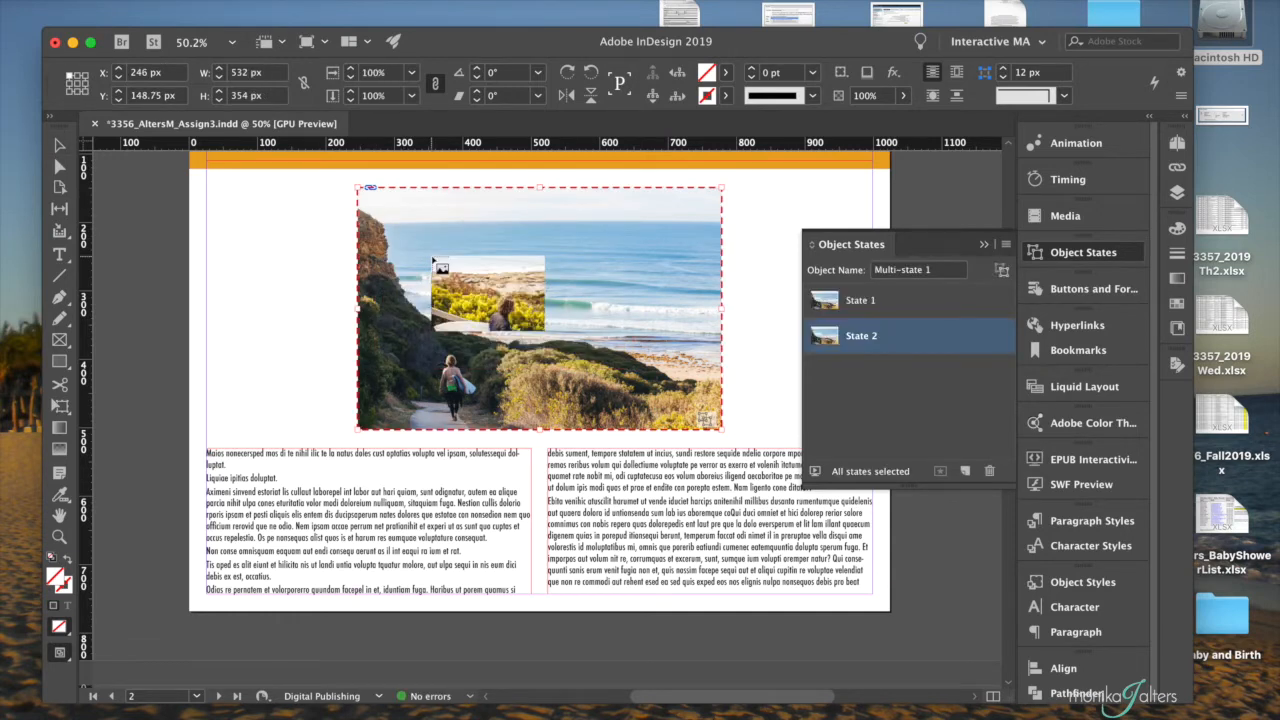
{"action": "key", "text": "Escape"}
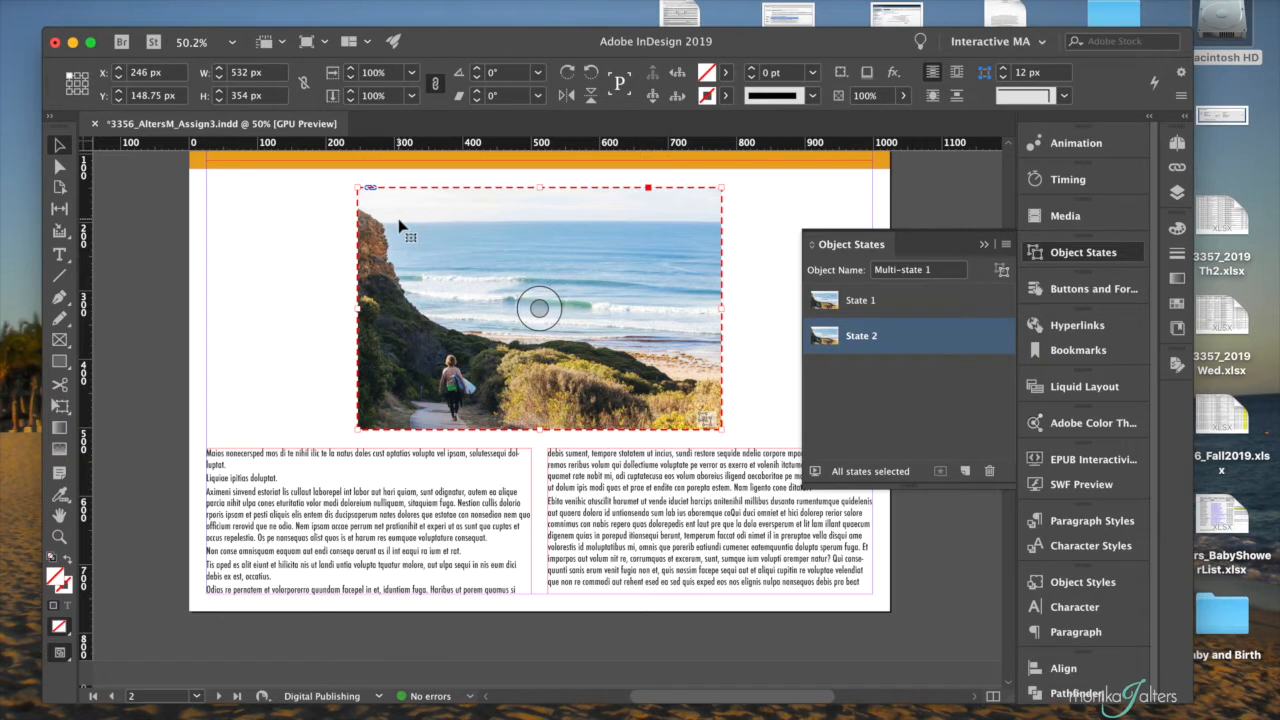
- Select the picture inside State 2 and replace it with DeathtoStock_EnergyandSerenity5.jpg
{"action": "left_click", "coordinate": [296, 233]}
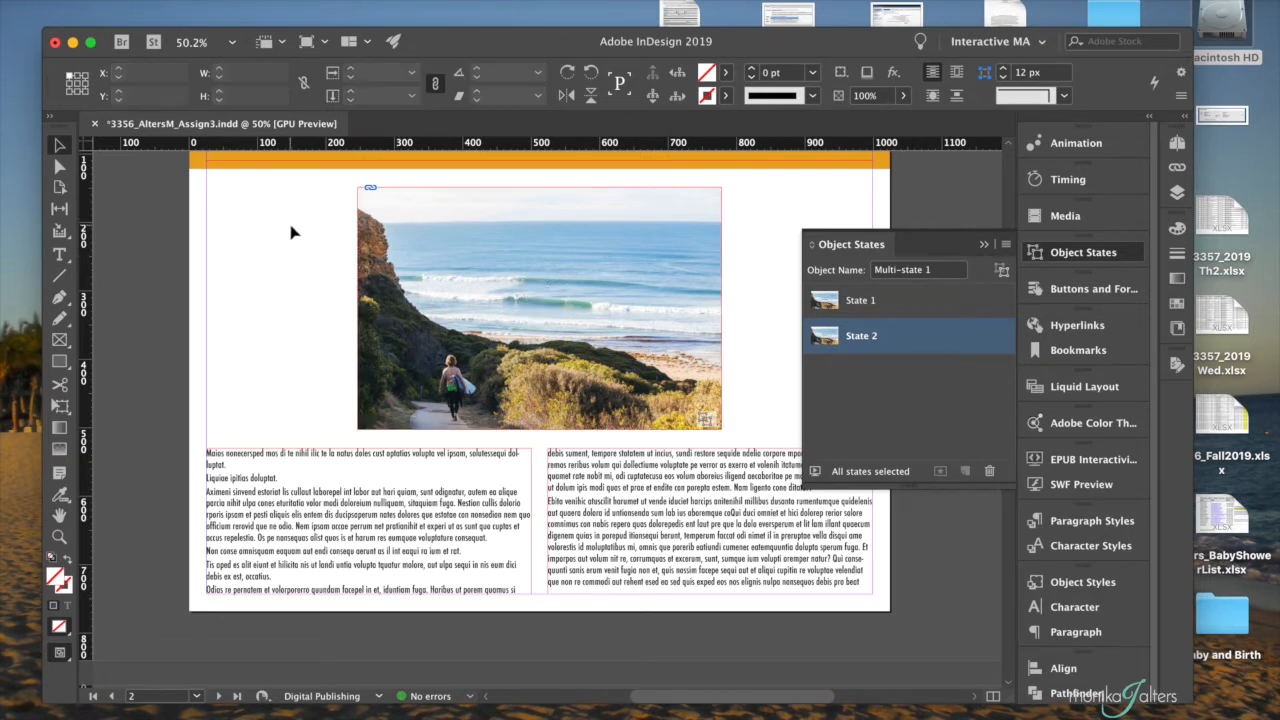
{"action": "left_click", "coordinate": [400, 234]}
{"action": "left_click", "coordinate": [400, 234]}
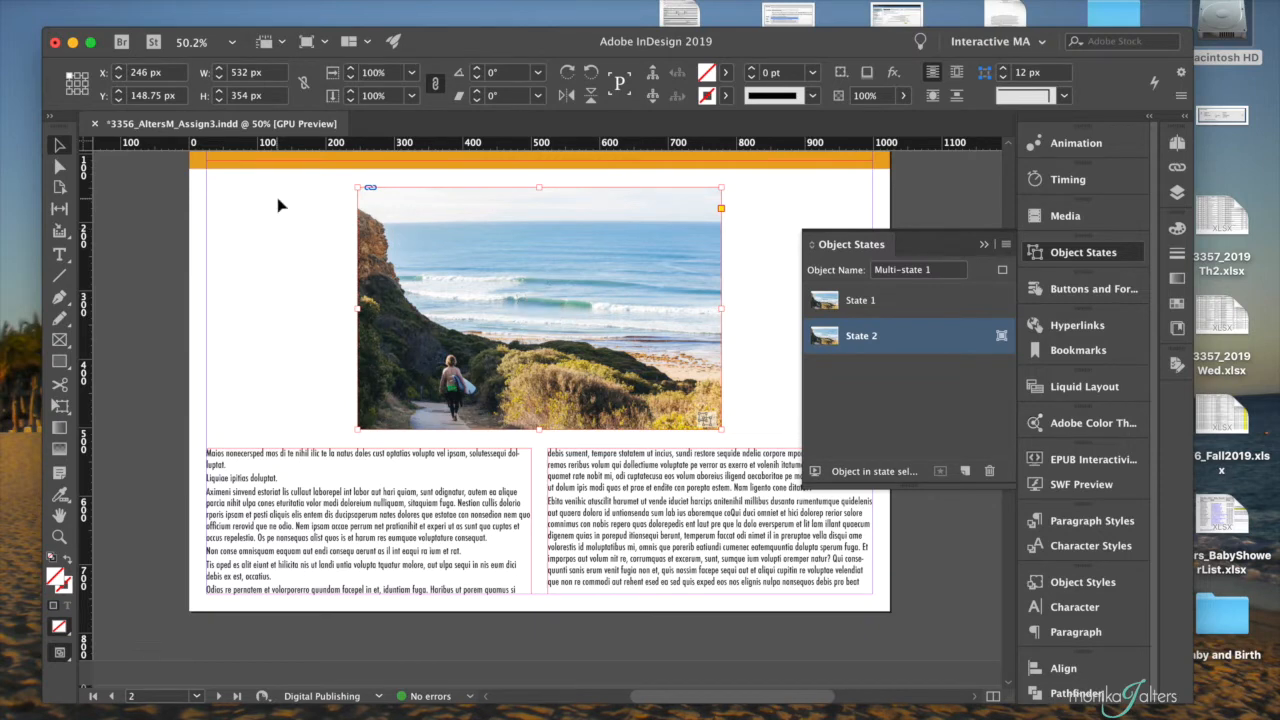
{"action": "left_click", "coordinate": [125, 1]}
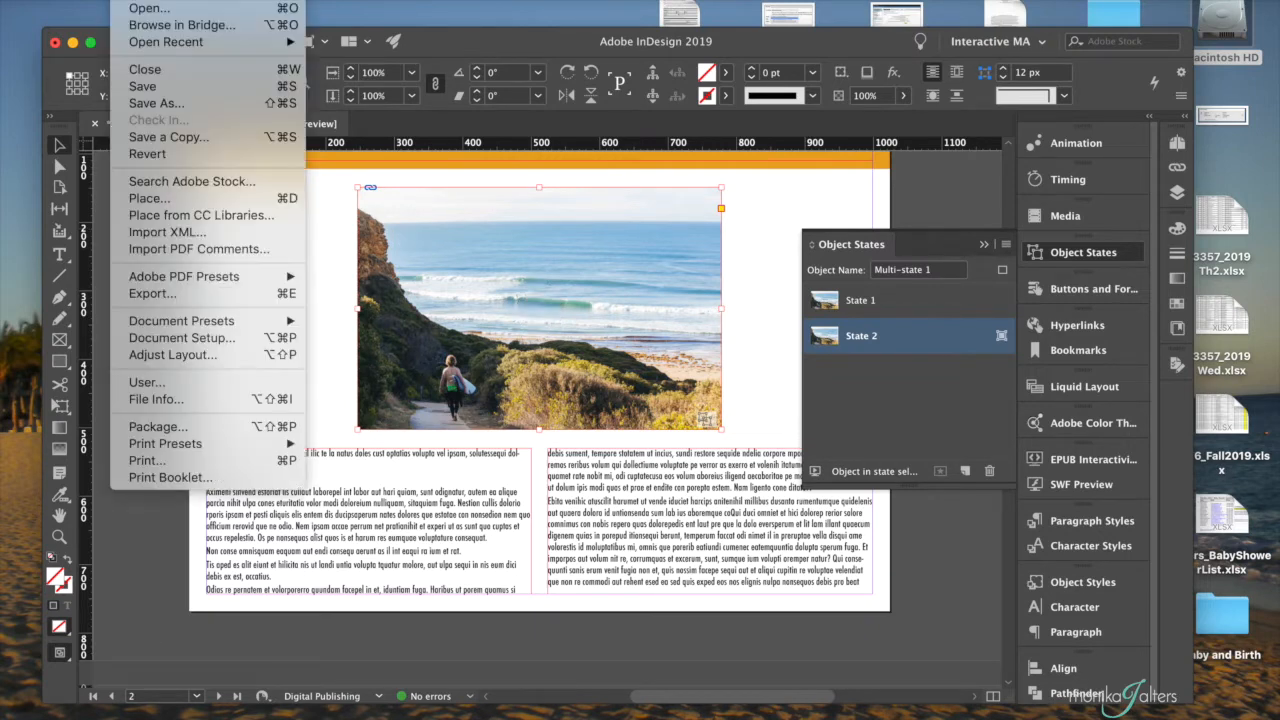
{"action": "left_click", "coordinate": [150, 198]}
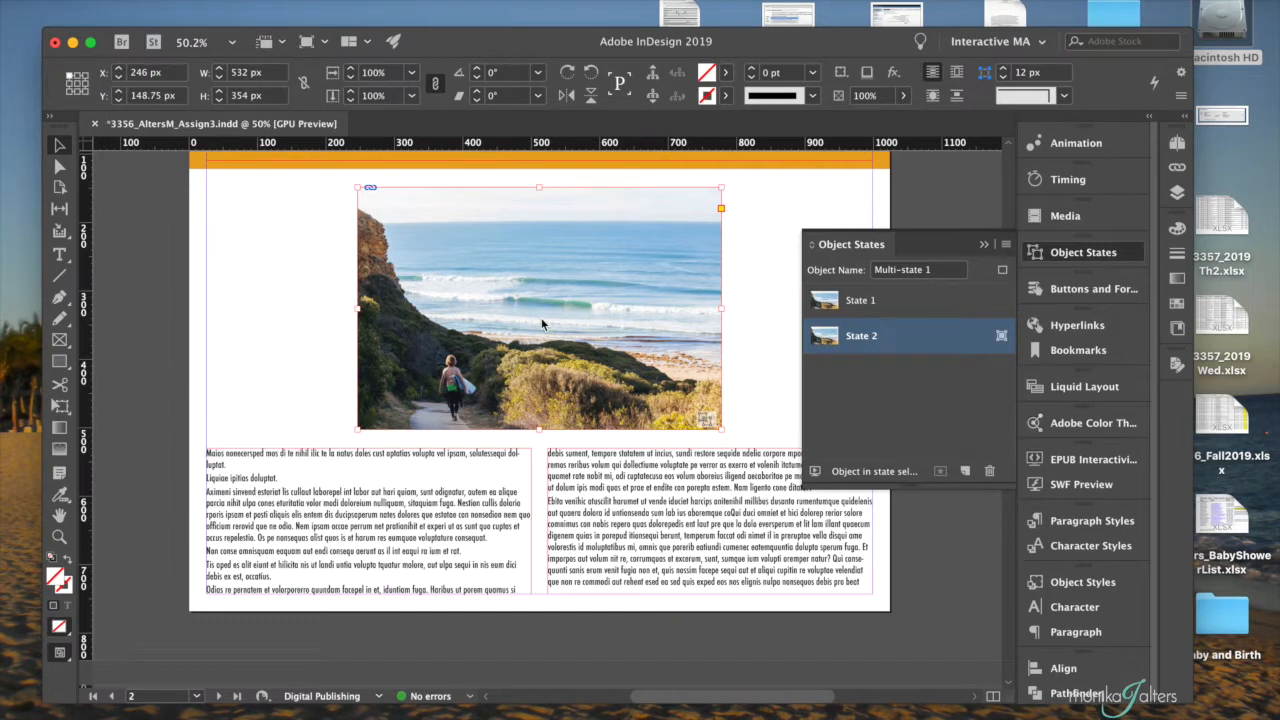
{"action": "left_click", "coordinate": [541, 118]}
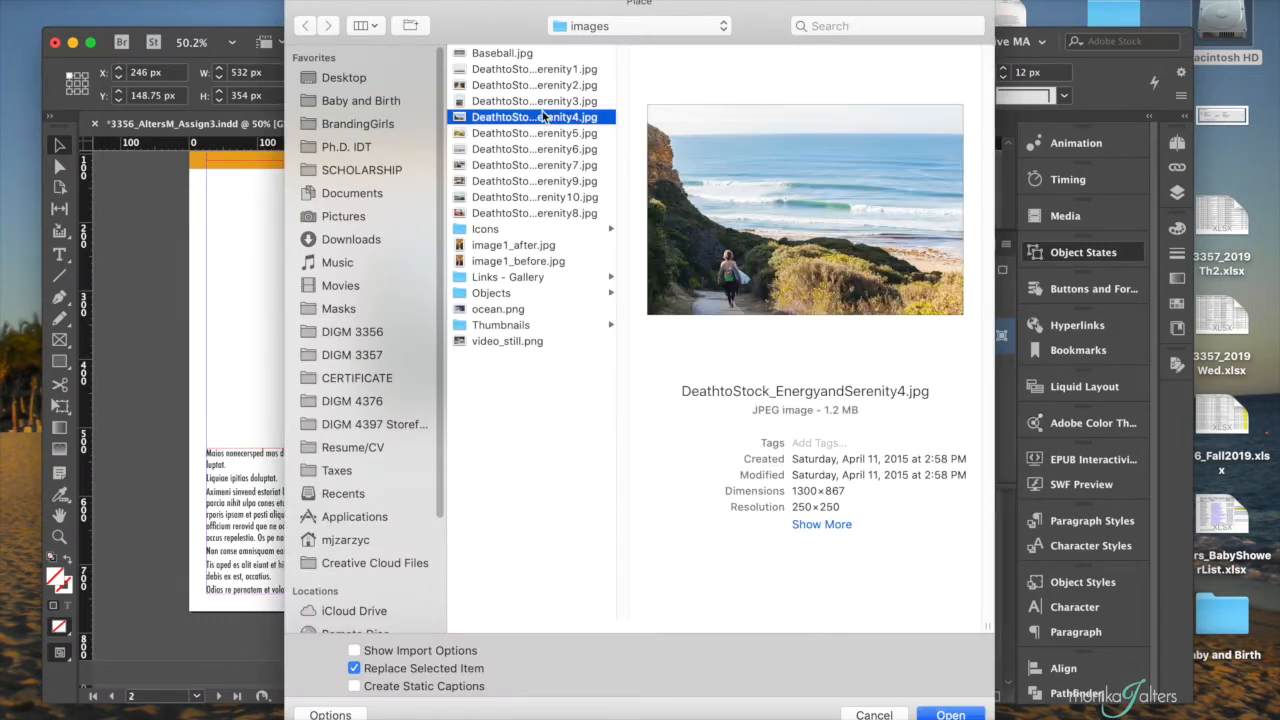
{"action": "left_click", "coordinate": [569, 134]}
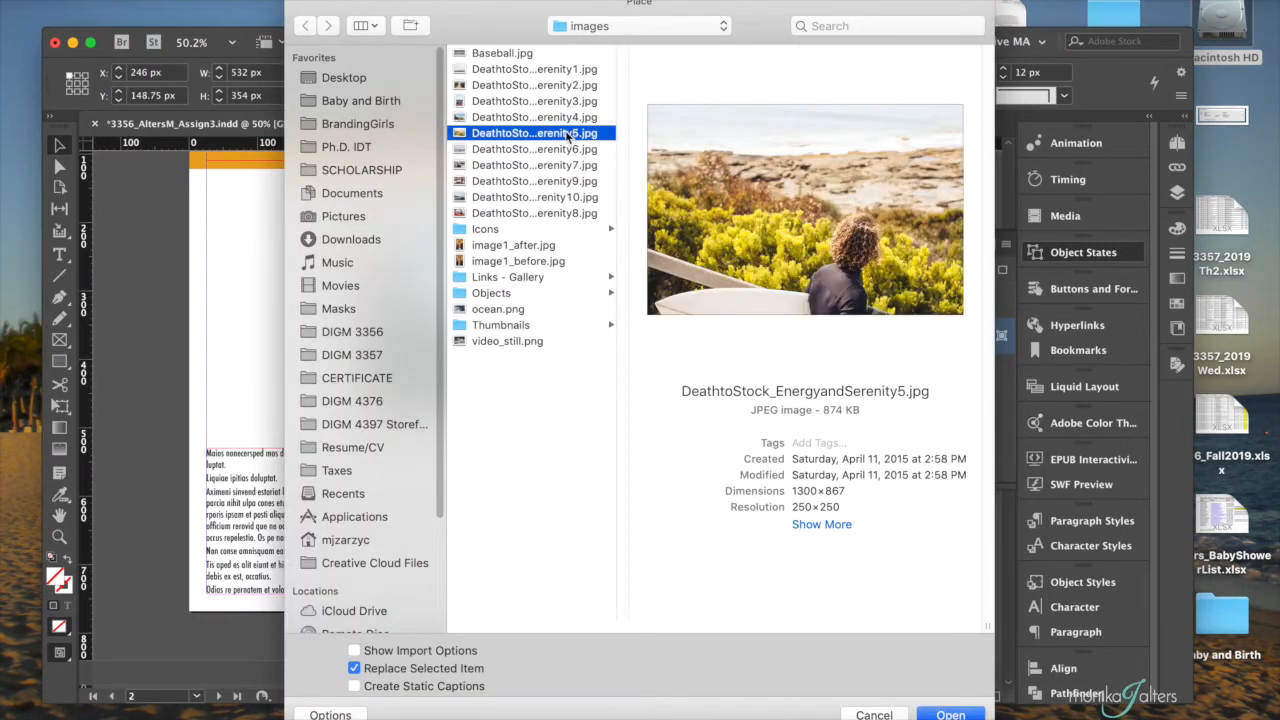
{"action": "left_click", "coordinate": [950, 714]}
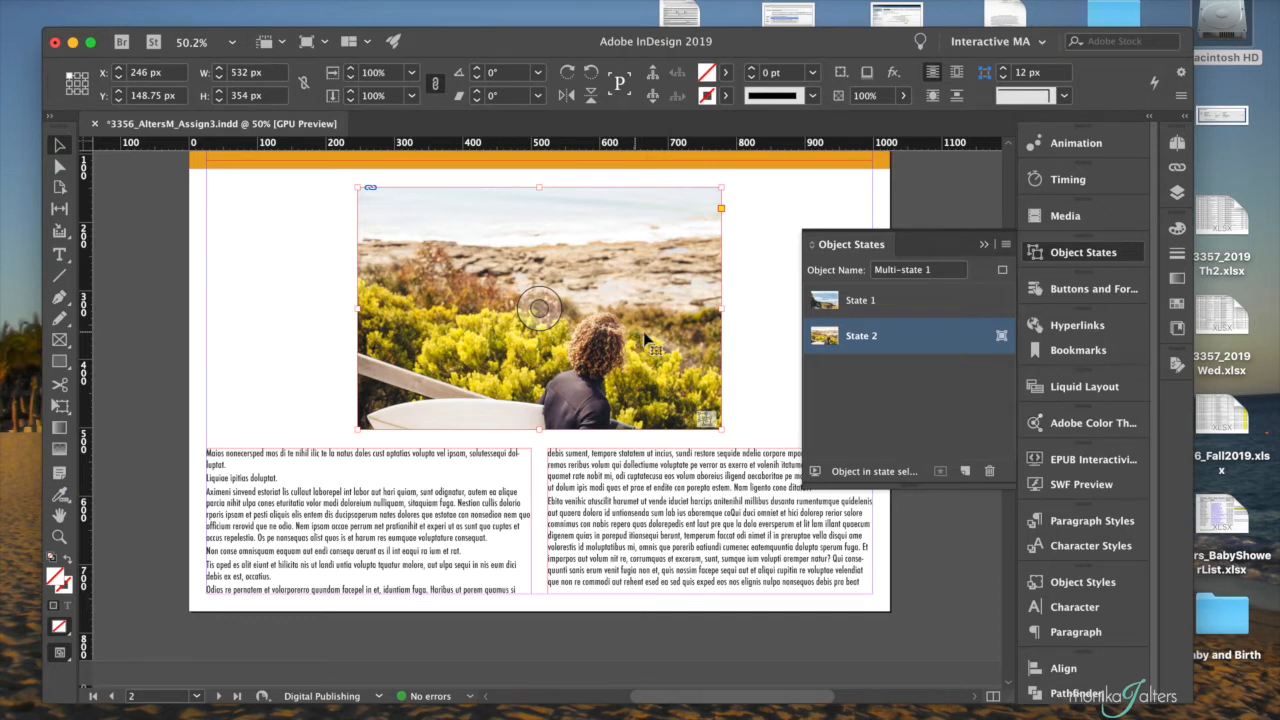
- Add a new state to the multi-state object and name it State 3
{"action": "left_click", "coordinate": [965, 471]}
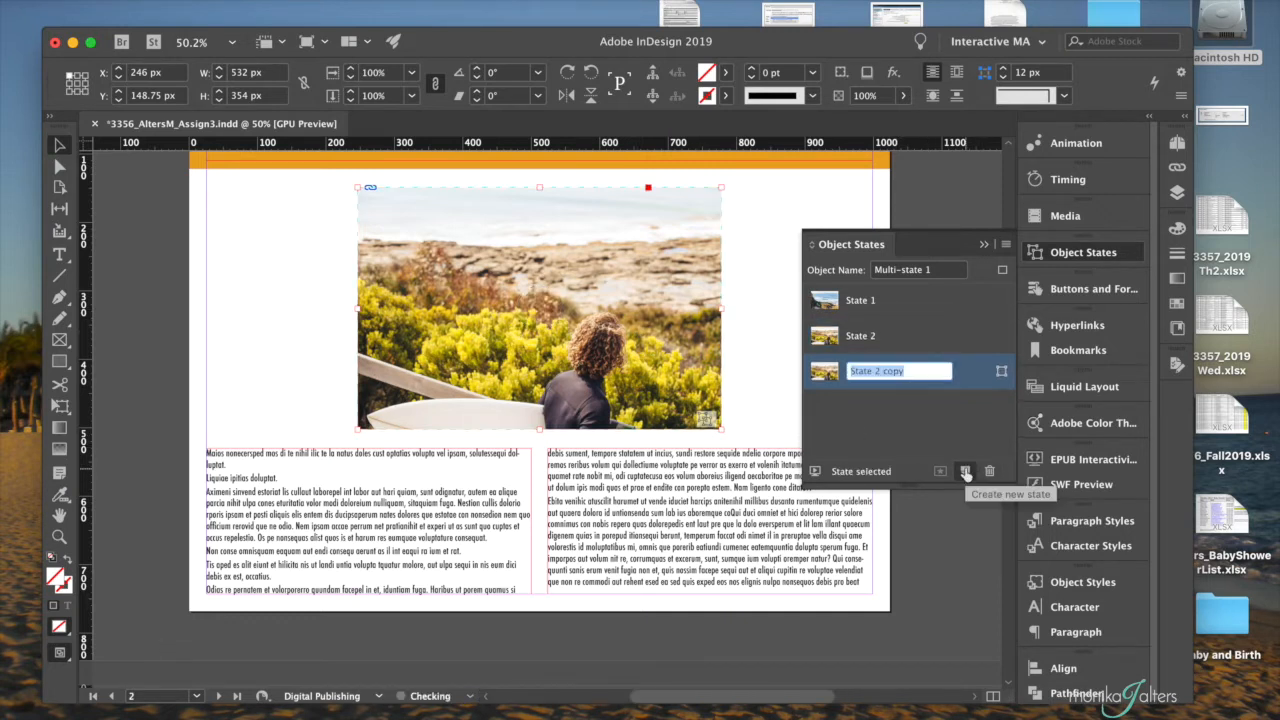
{"action": "left_click", "coordinate": [875, 372]}
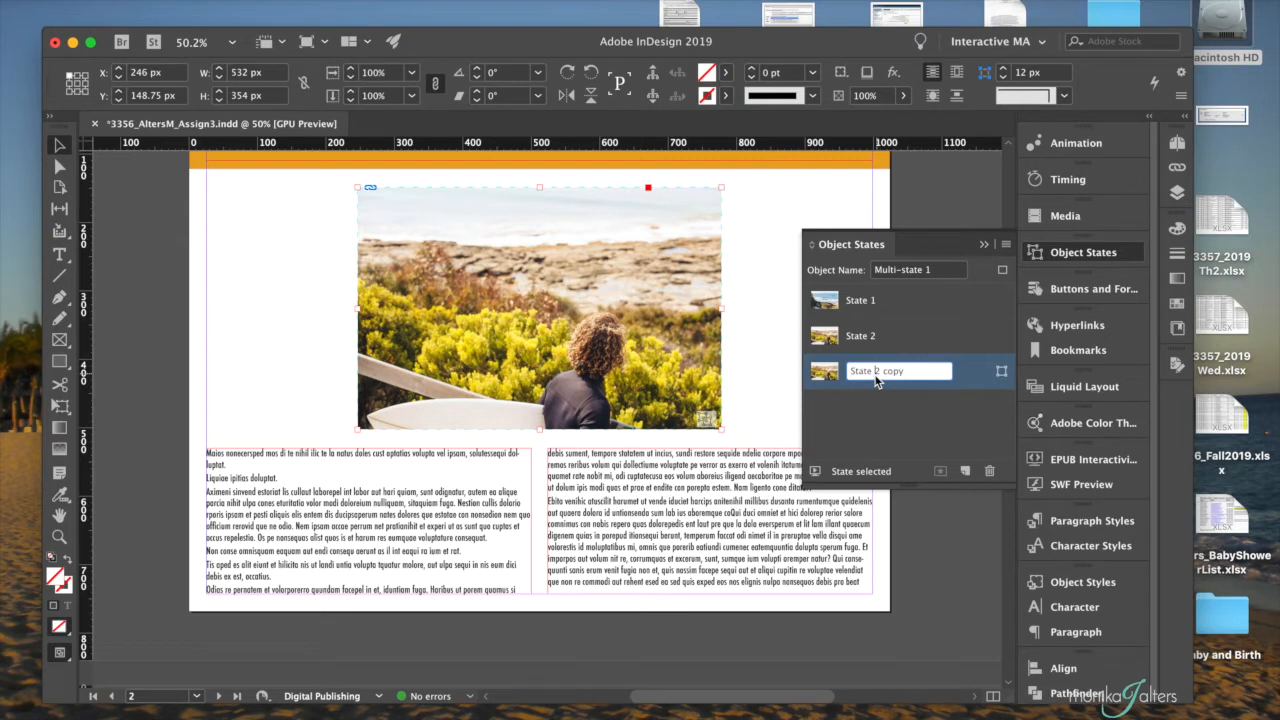
{"action": "left_click_drag", "start_coordinate": [877, 374], "coordinate": [928, 374]}
{"action": "type", "text": "3"}
{"action": "key", "text": "Return"}
- Select the picture inside State 3 and replace it with DeathtoStock_EnergyandSerenity6.jpg
{"action": "left_click", "coordinate": [349, 240]}
{"action": "left_click", "coordinate": [390, 243]}
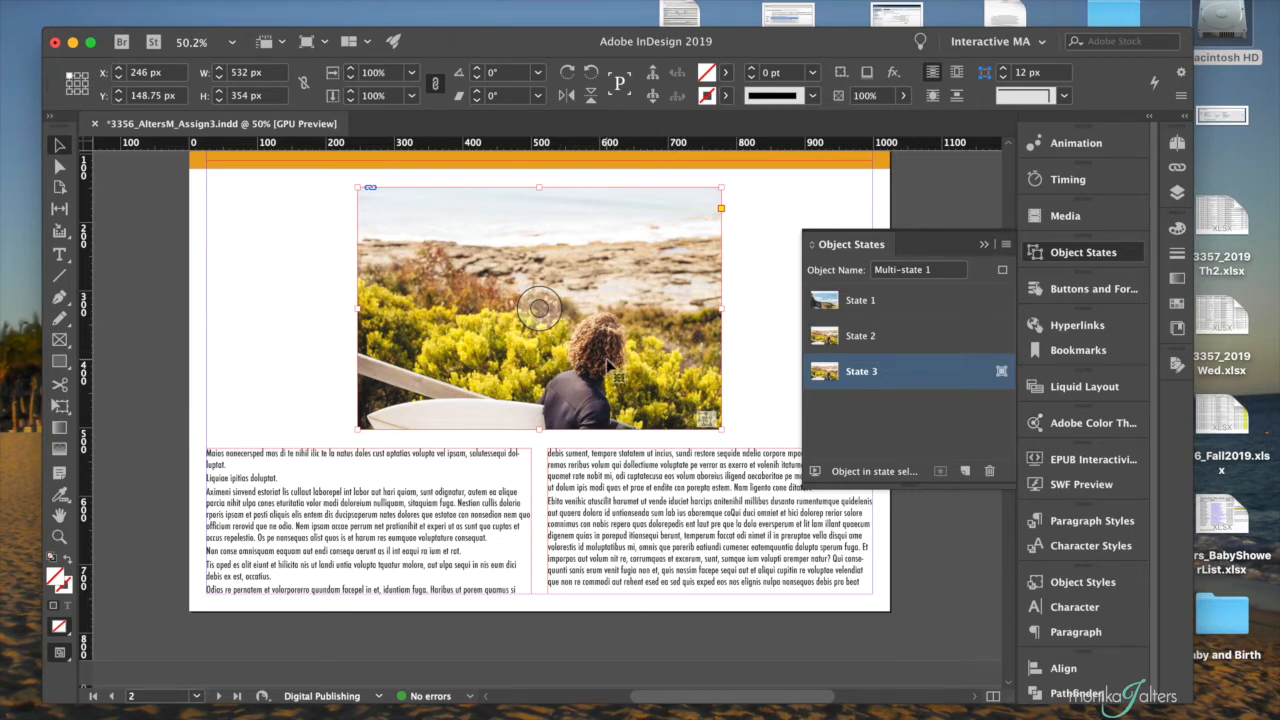
{"action": "left_click", "coordinate": [124, 0]}
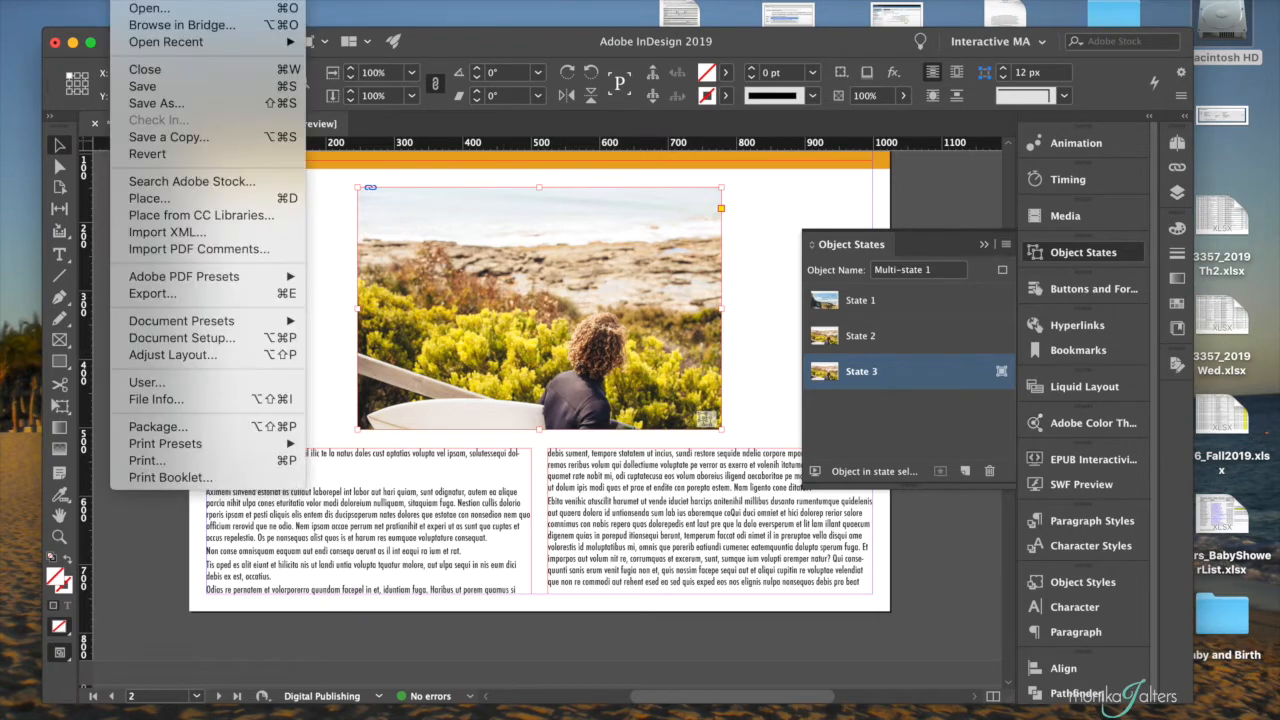
{"action": "left_click", "coordinate": [146, 198]}
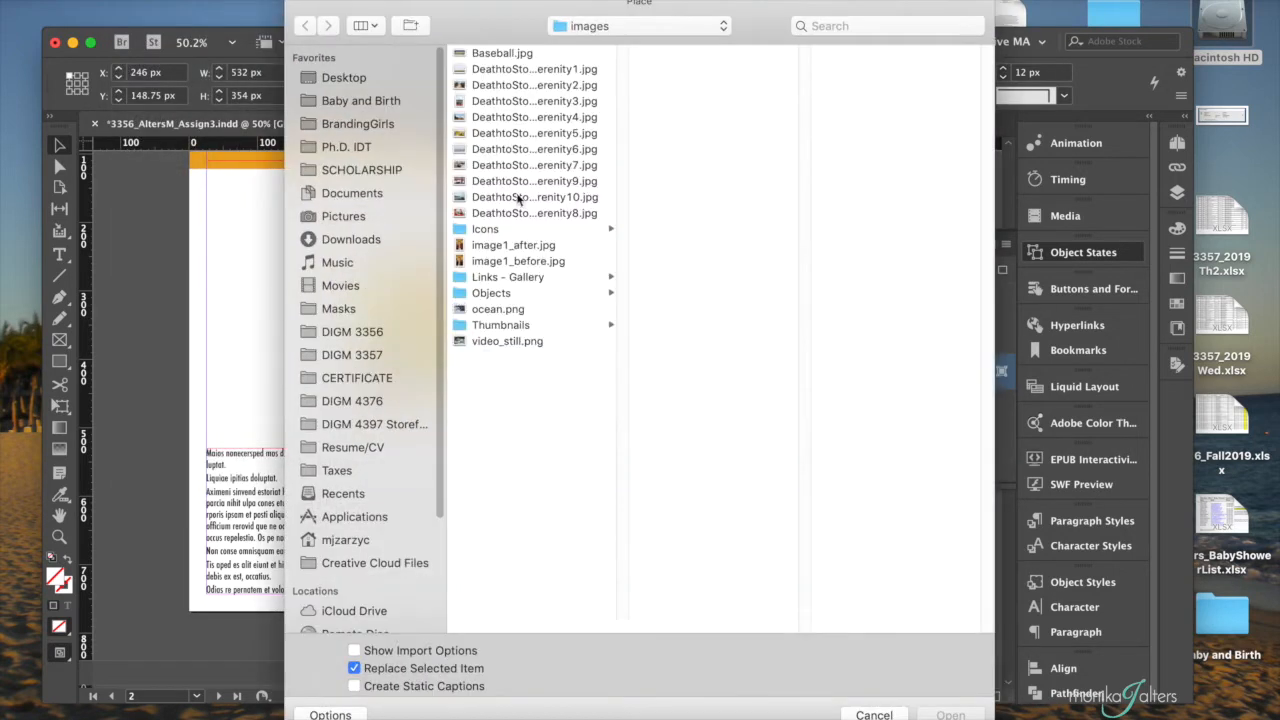
{"action": "left_click", "coordinate": [534, 150]}
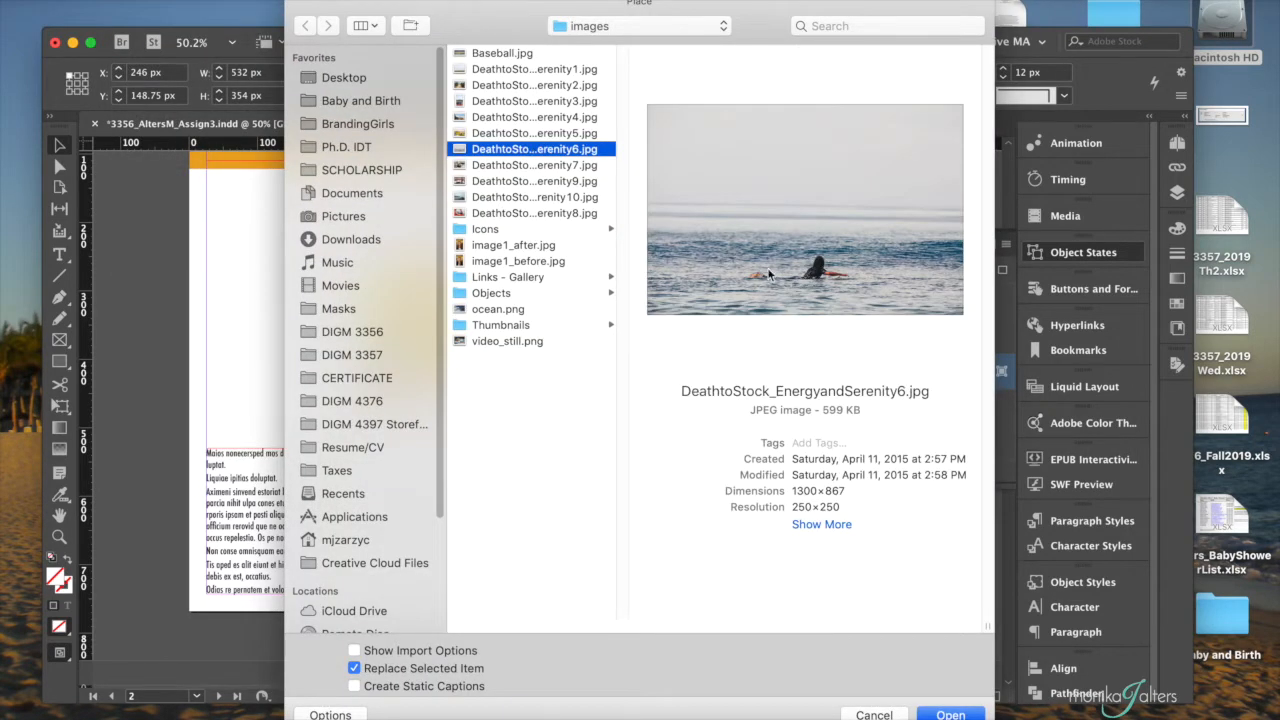
{"action": "left_click", "coordinate": [952, 714]}
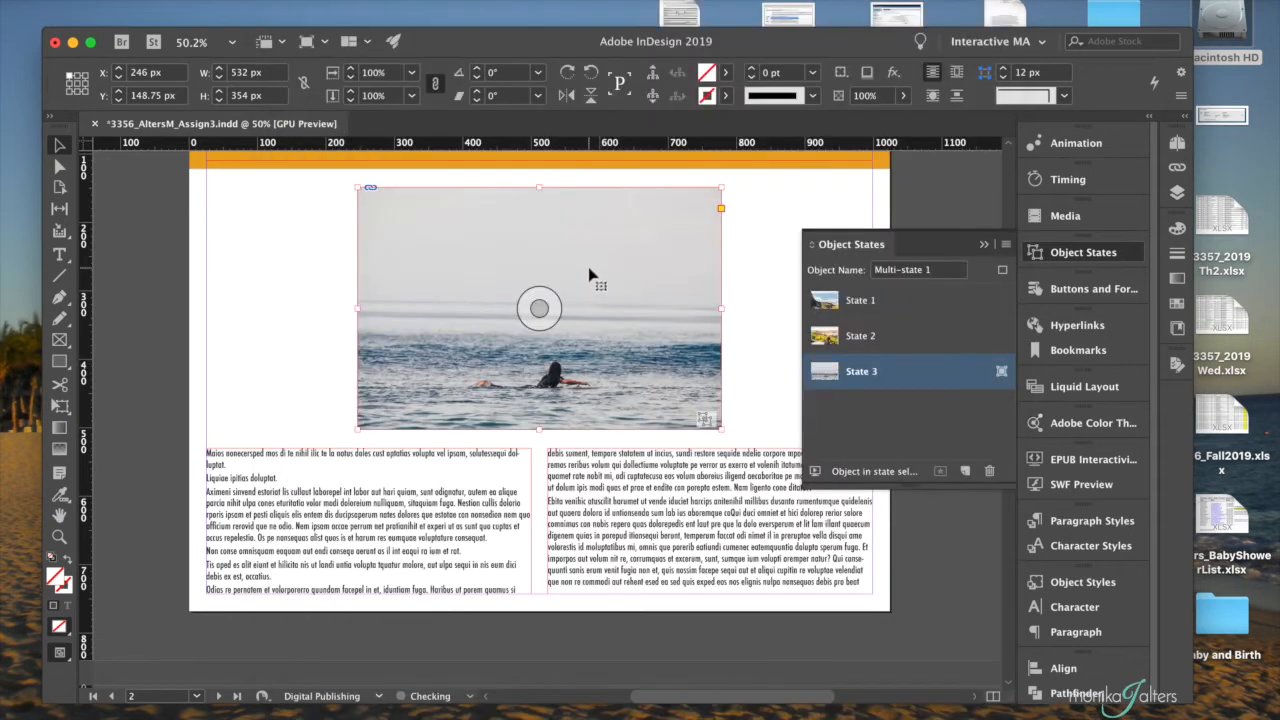
- Review the pictures in all three states of the slideshow, ending on State 1
{"action": "left_click", "coordinate": [908, 339]}
{"action": "left_click", "coordinate": [906, 305]}
{"action": "left_click", "coordinate": [906, 330]}
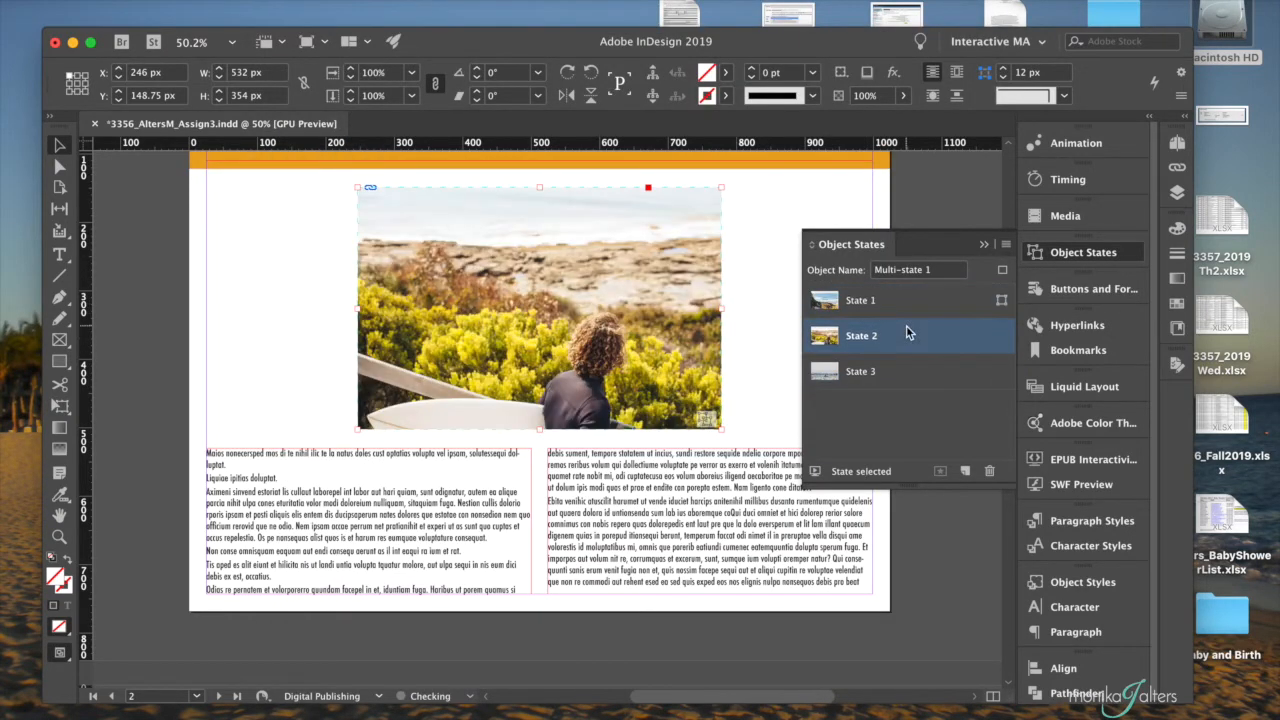
{"action": "left_click", "coordinate": [903, 367]}
{"action": "left_click", "coordinate": [912, 308]}
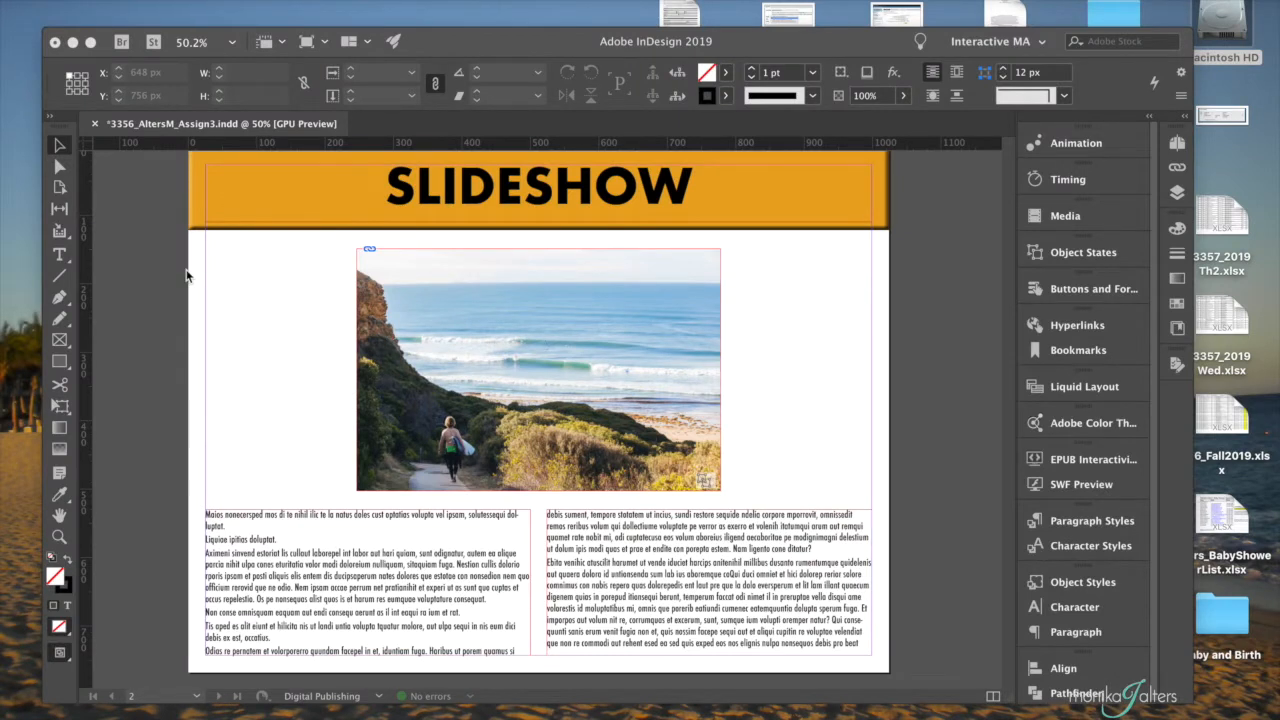
- Draw a closed left-pointing triangle, about 64 by 67 px, with the Pen tool in the space left of the photo
{"action": "left_click", "coordinate": [60, 300]}
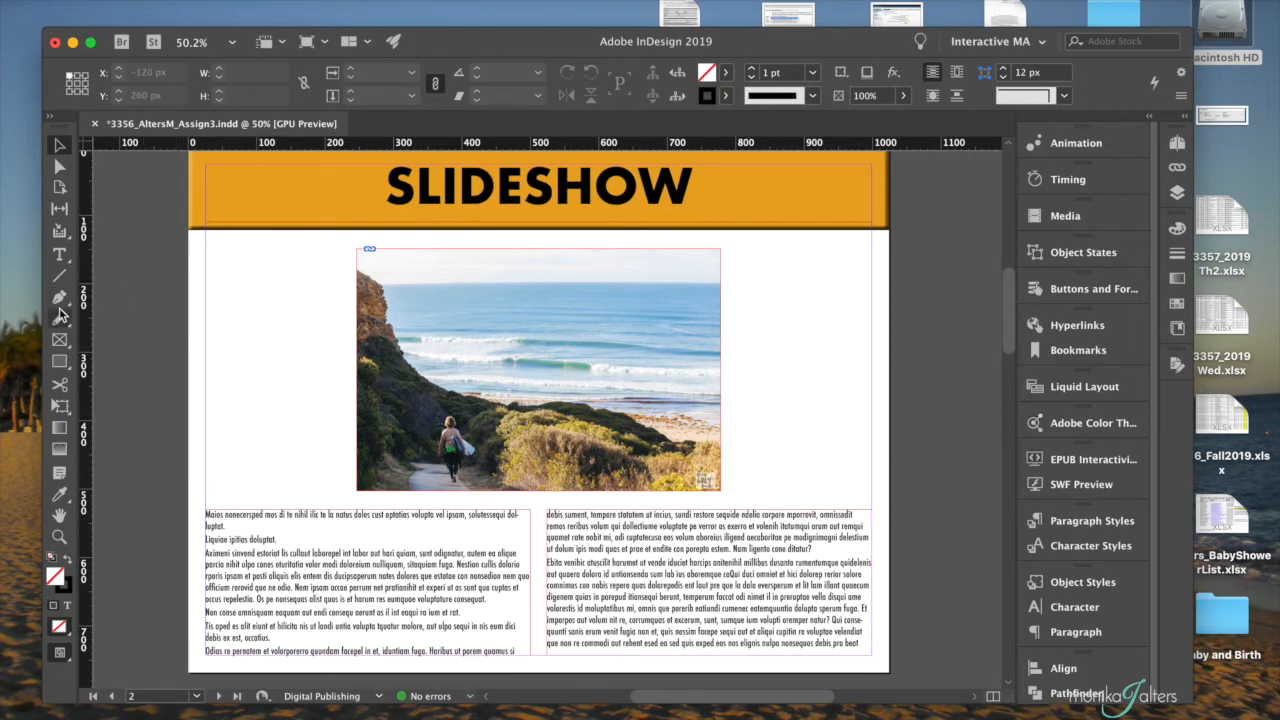
{"action": "left_click", "coordinate": [60, 300]}
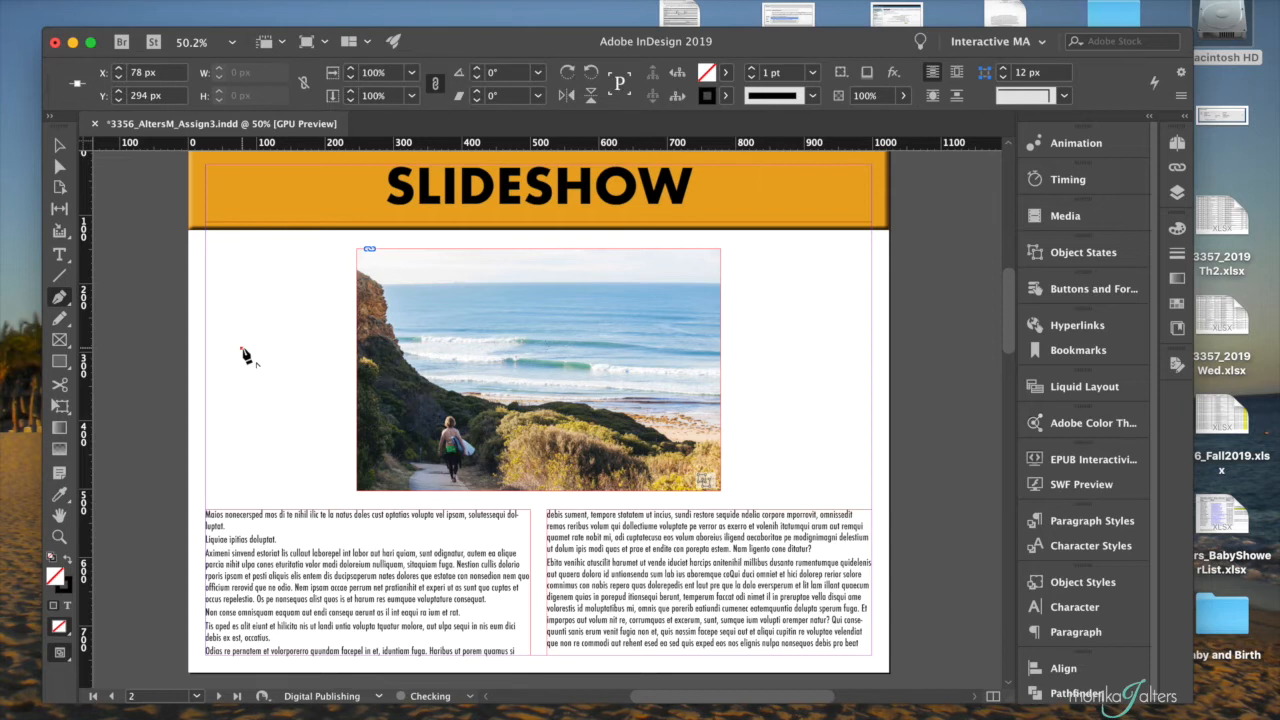
{"action": "left_click", "coordinate": [285, 325]}
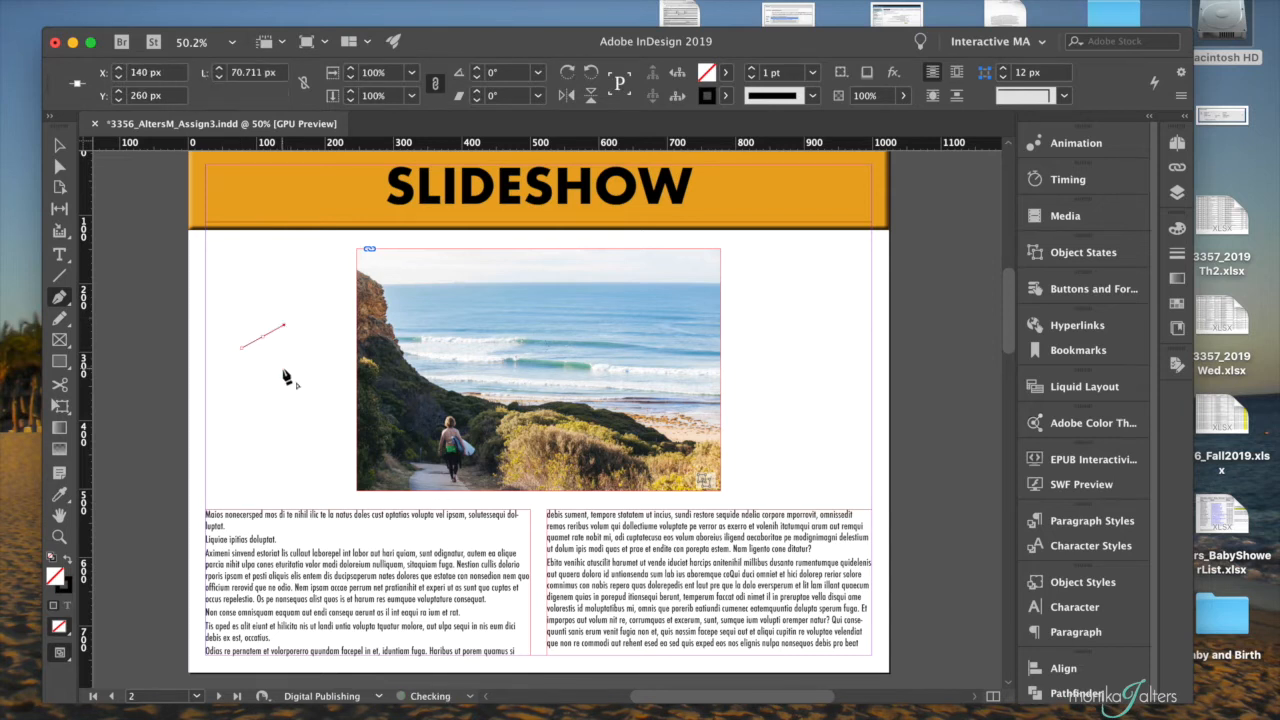
{"action": "left_click", "coordinate": [285, 370]}
{"action": "left_click", "coordinate": [241, 349]}
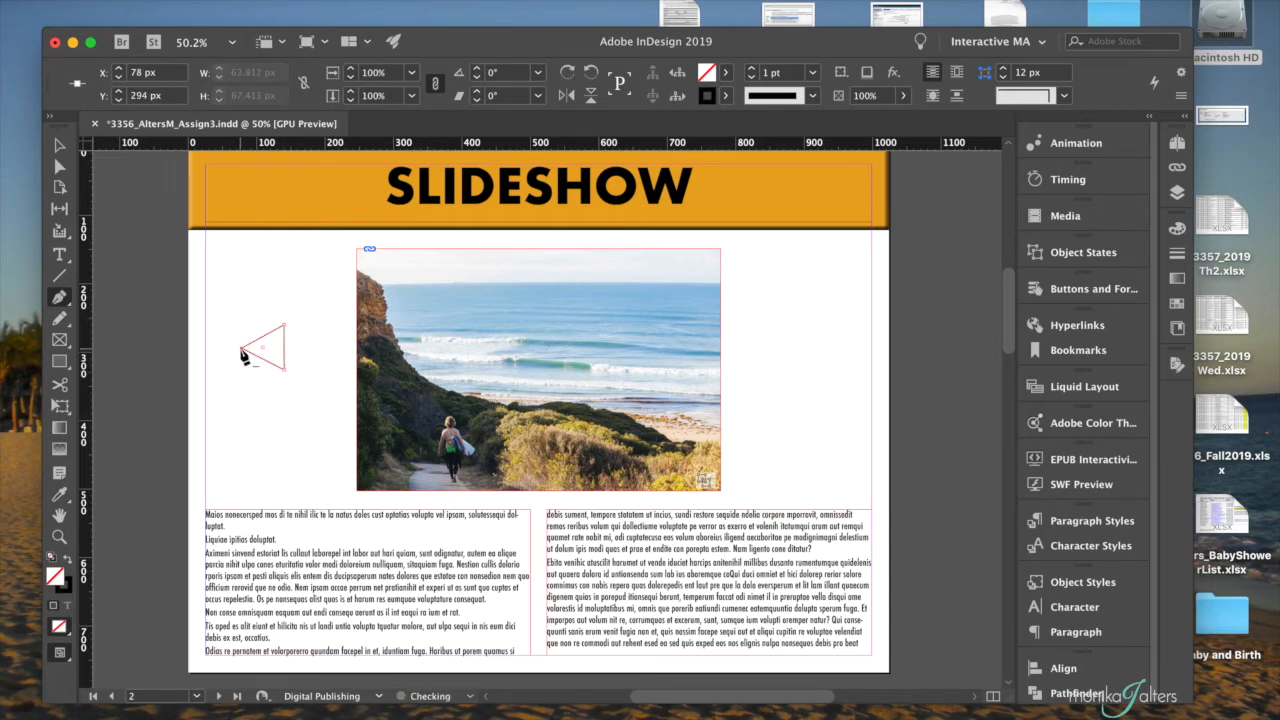
{"action": "left_click", "coordinate": [59, 145]}
- Give the triangle no stroke and a dark red fill of RGB 143, 0, 0, adding the colour as an RGB swatch
{"action": "left_click", "coordinate": [68, 561]}
{"action": "double_click", "coordinate": [58, 578]}
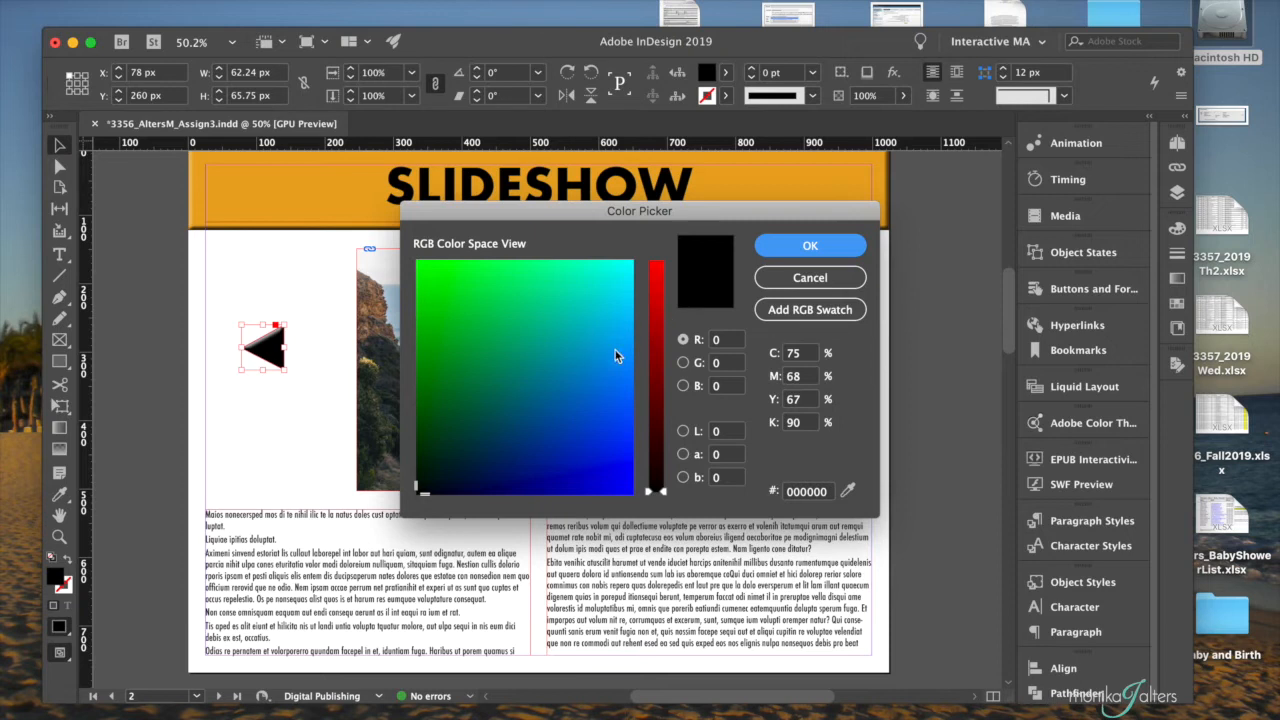
{"action": "mouse_move", "coordinate": [655, 385]}
{"action": "left_mouse_down"}
{"action": "mouse_move", "coordinate": [655, 346]}
{"action": "mouse_move", "coordinate": [655, 362]}
{"action": "left_mouse_up"}
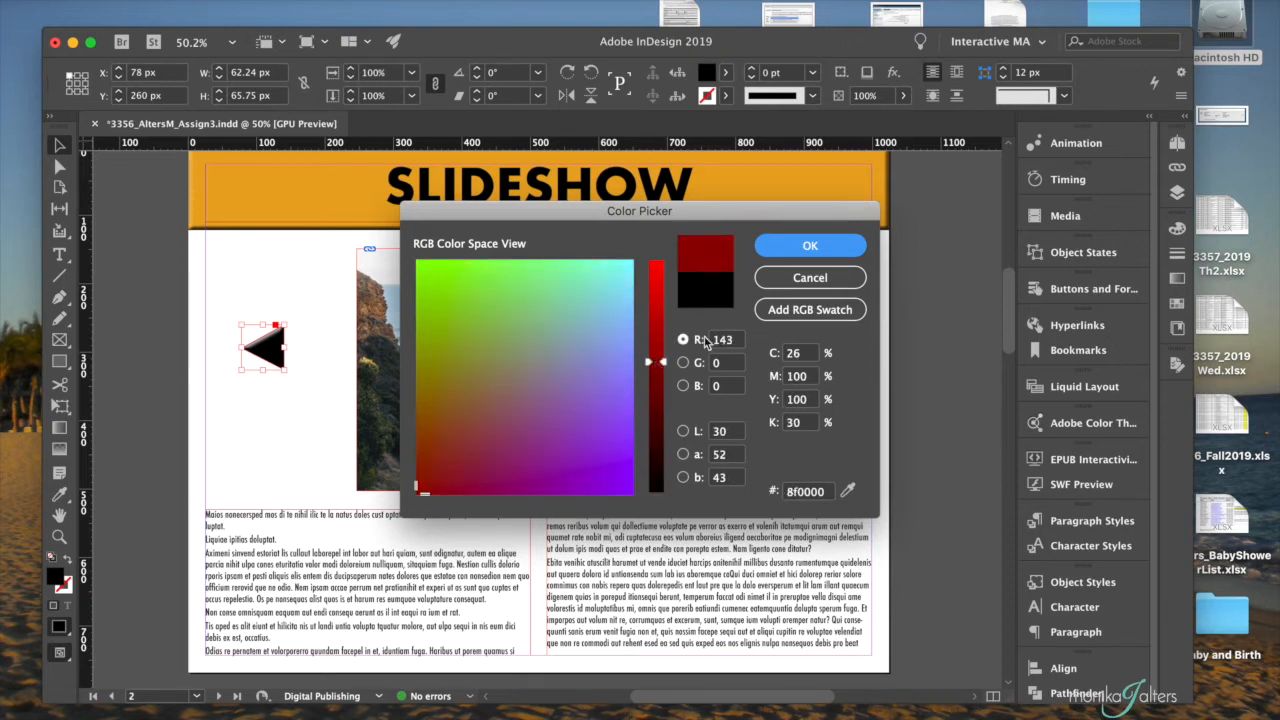
{"action": "left_click", "coordinate": [810, 310]}
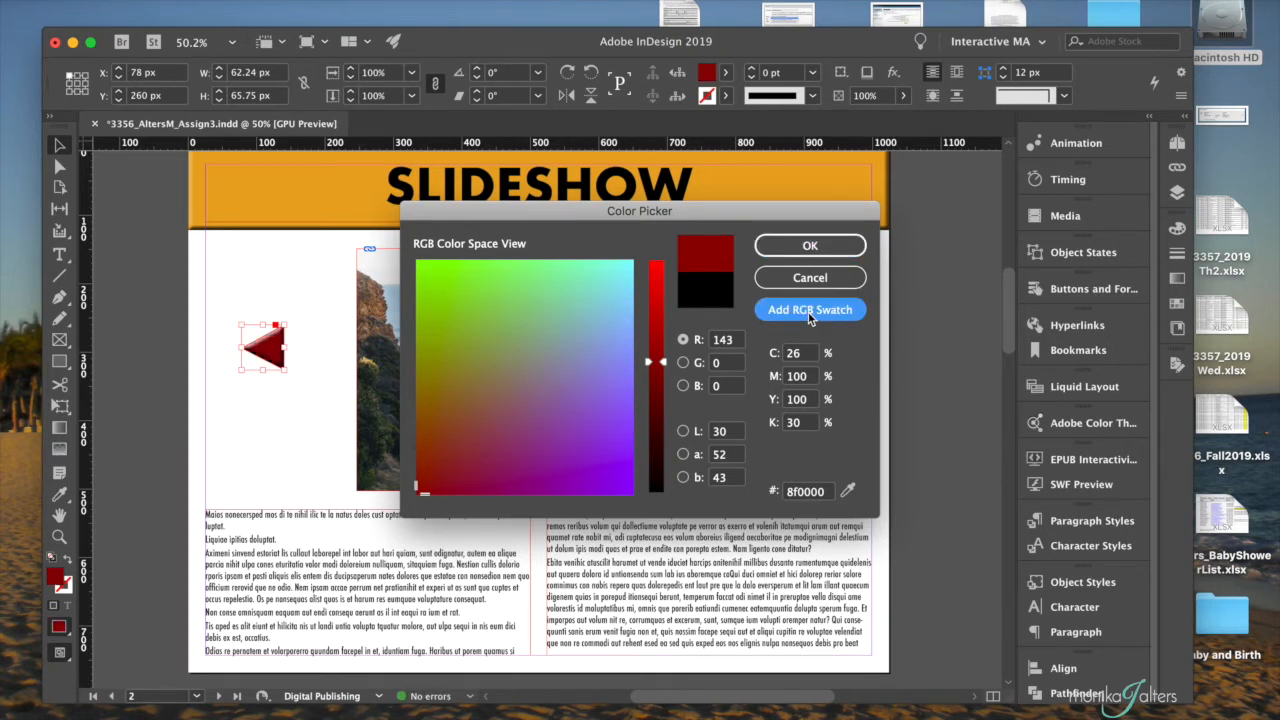
{"action": "left_click", "coordinate": [809, 250]}
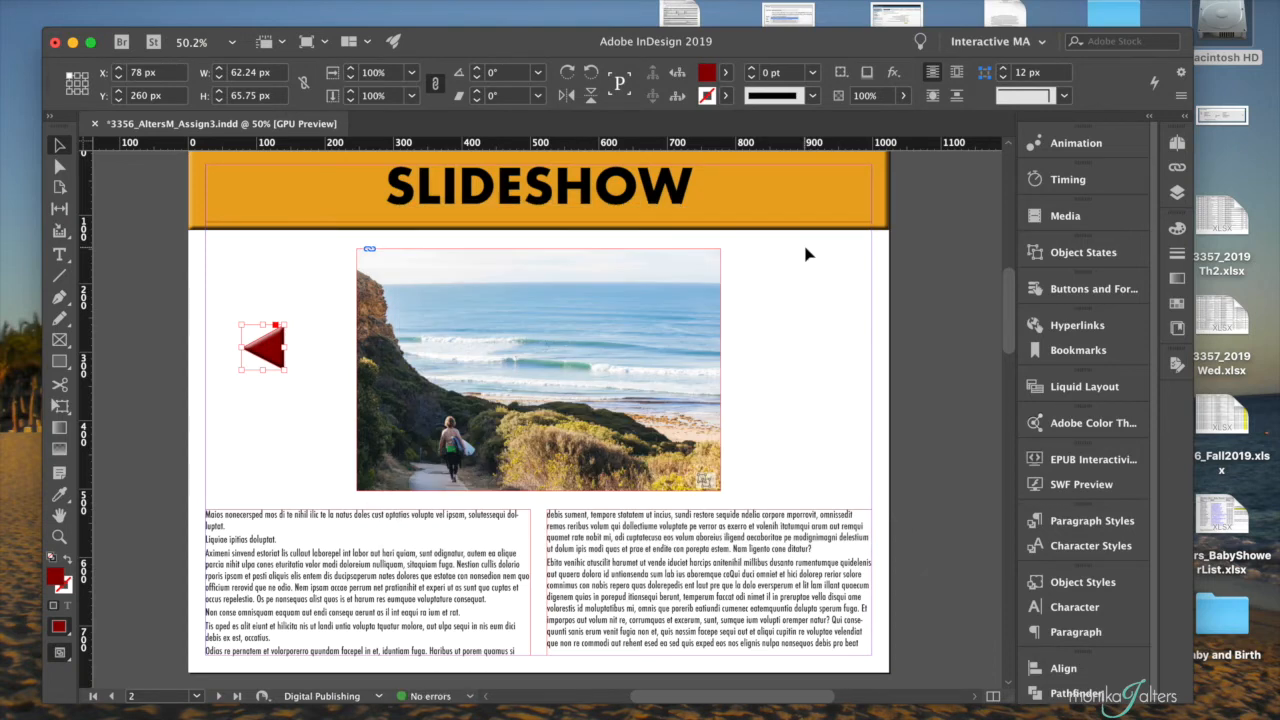
- Create a new object style from the selected red triangle and name it Buttons
{"action": "left_click", "coordinate": [1080, 582]}
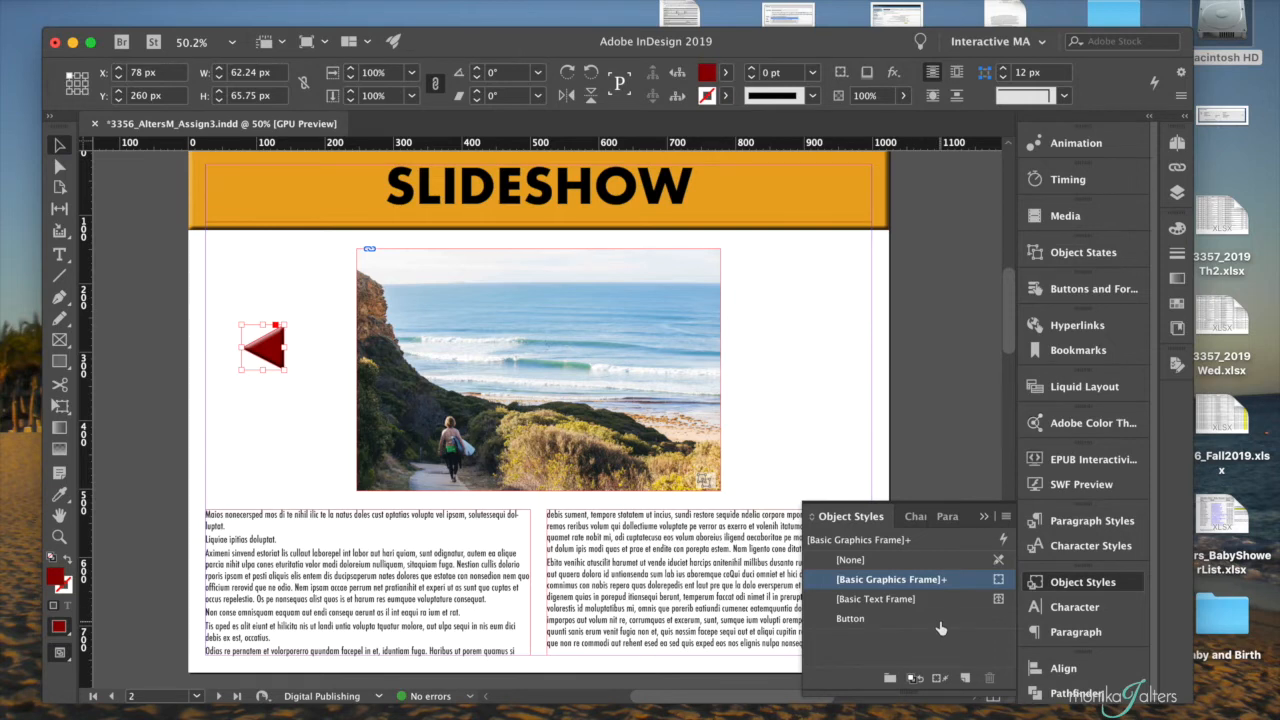
{"action": "left_click", "coordinate": [965, 678]}
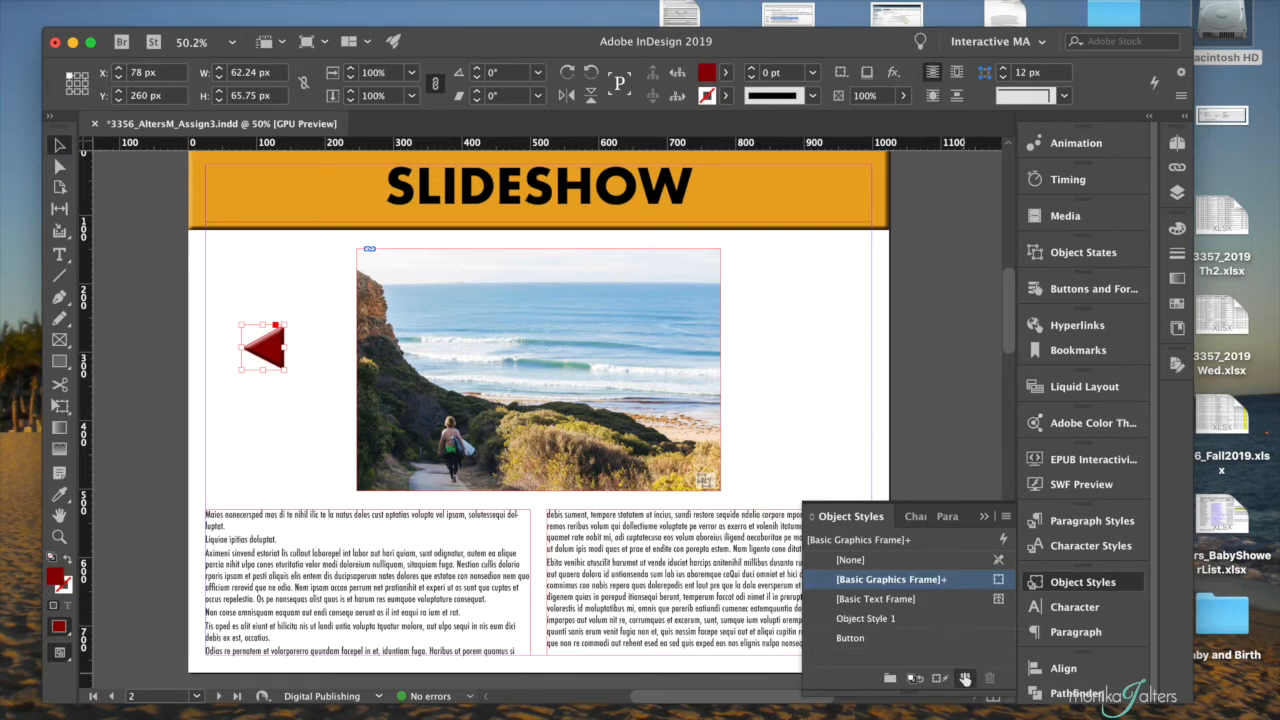
{"action": "double_click", "coordinate": [935, 617]}
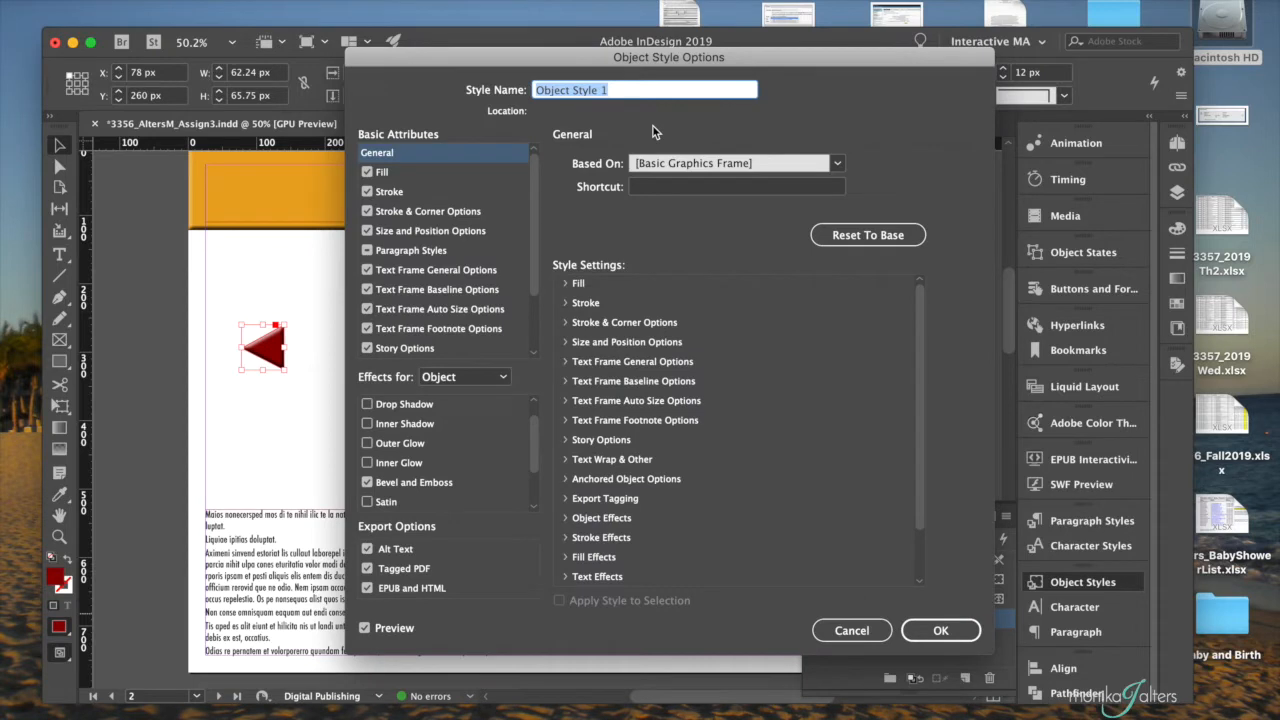
{"action": "type", "text": "Buttons"}
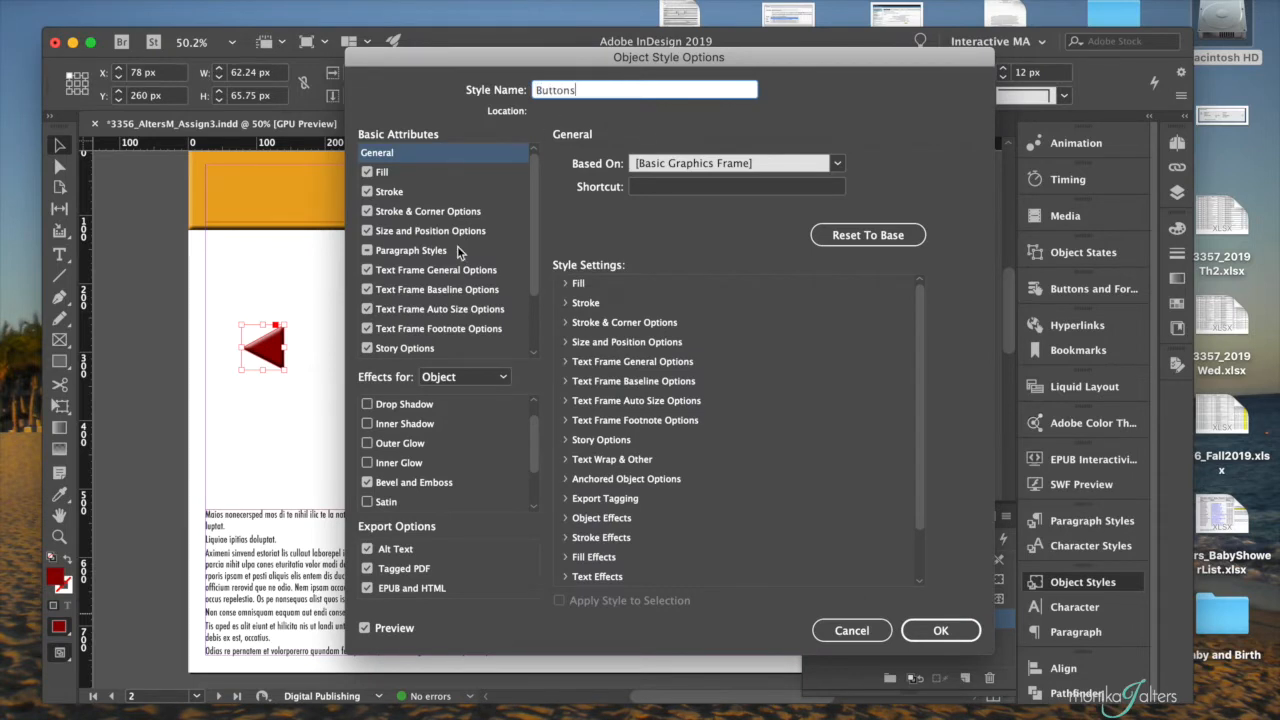
- Check the Buttons style's attributes and effects, keep Bevel and Emboss enabled, and save the style
{"action": "scroll", "coordinate": [440, 250], "scroll_direction": "down", "scroll_amount": 4}
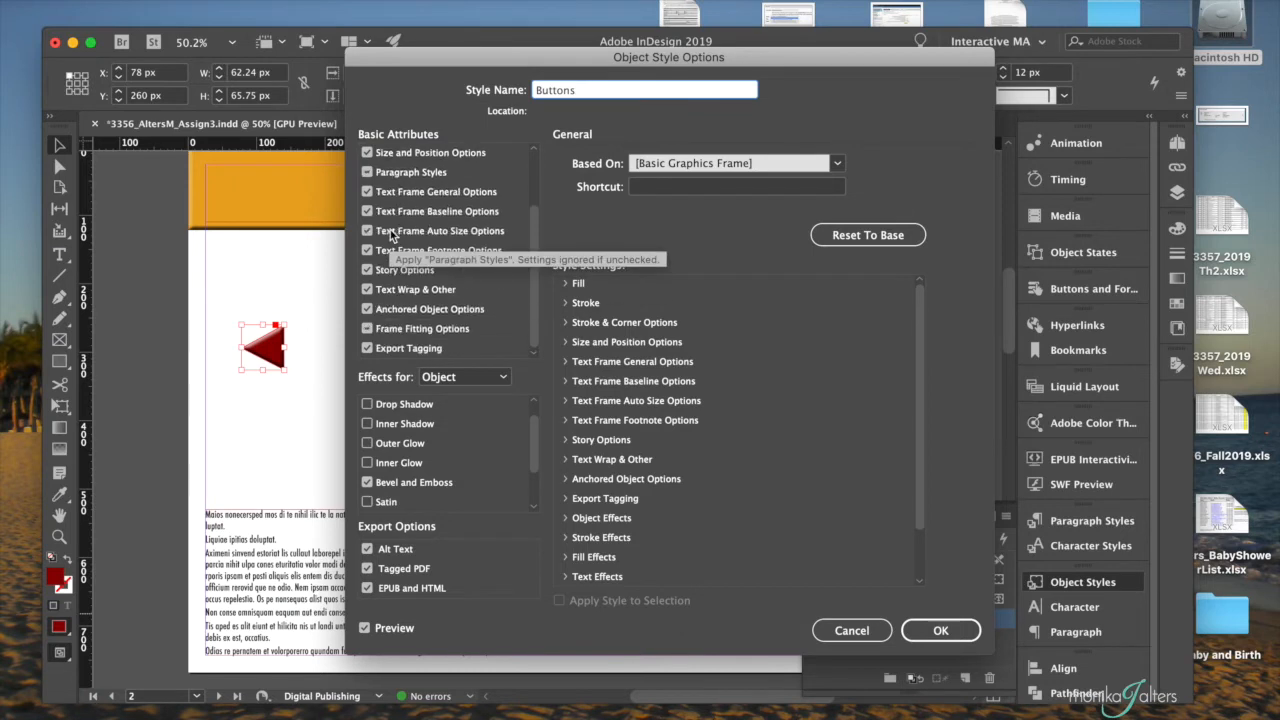
{"action": "scroll", "coordinate": [392, 235], "scroll_direction": "up", "scroll_amount": 4}
{"action": "scroll", "coordinate": [392, 235], "scroll_direction": "down", "scroll_amount": 4}
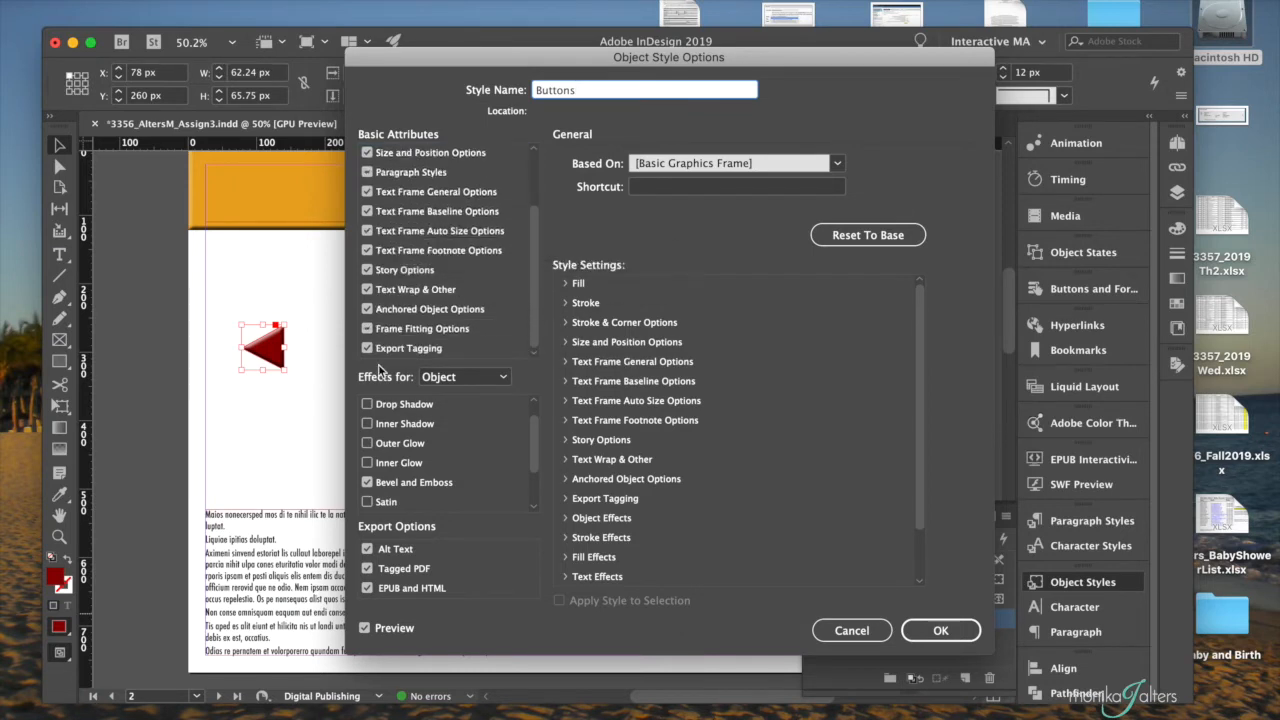
{"action": "scroll", "coordinate": [412, 475], "scroll_direction": "down", "scroll_amount": 3}
{"action": "scroll", "coordinate": [412, 475], "scroll_direction": "up", "scroll_amount": 3}
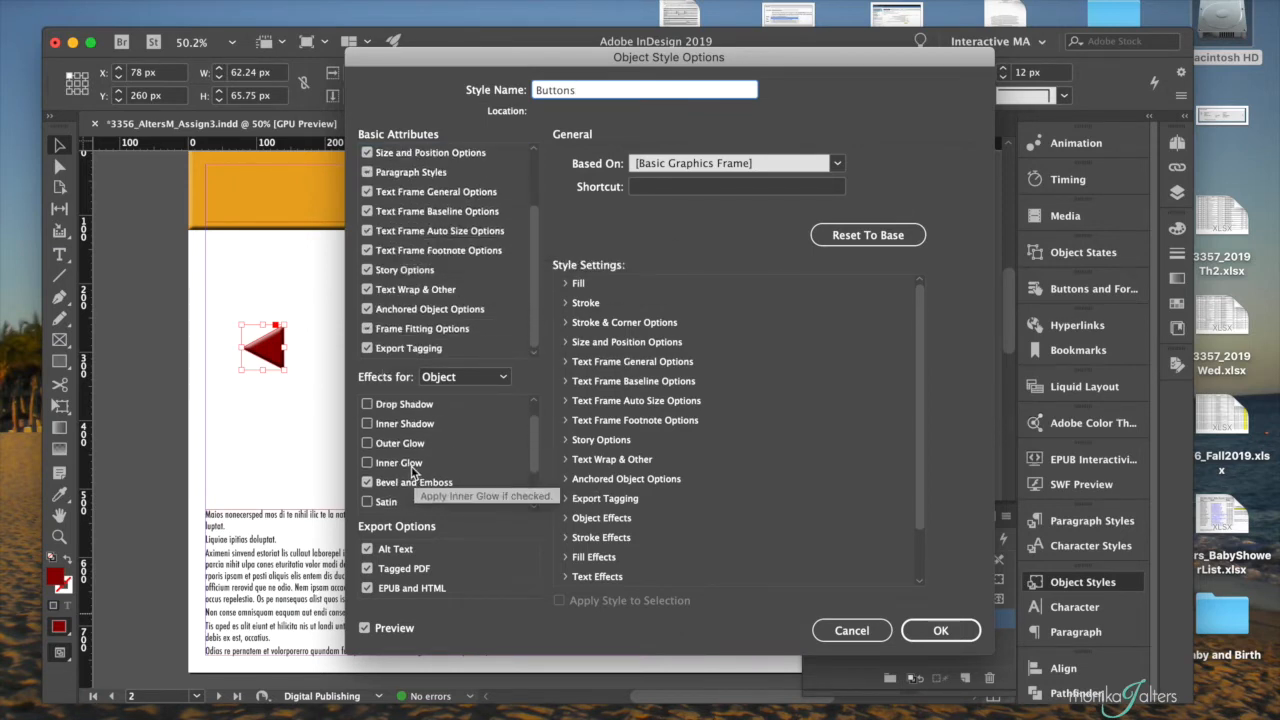
{"action": "left_click", "coordinate": [369, 482]}
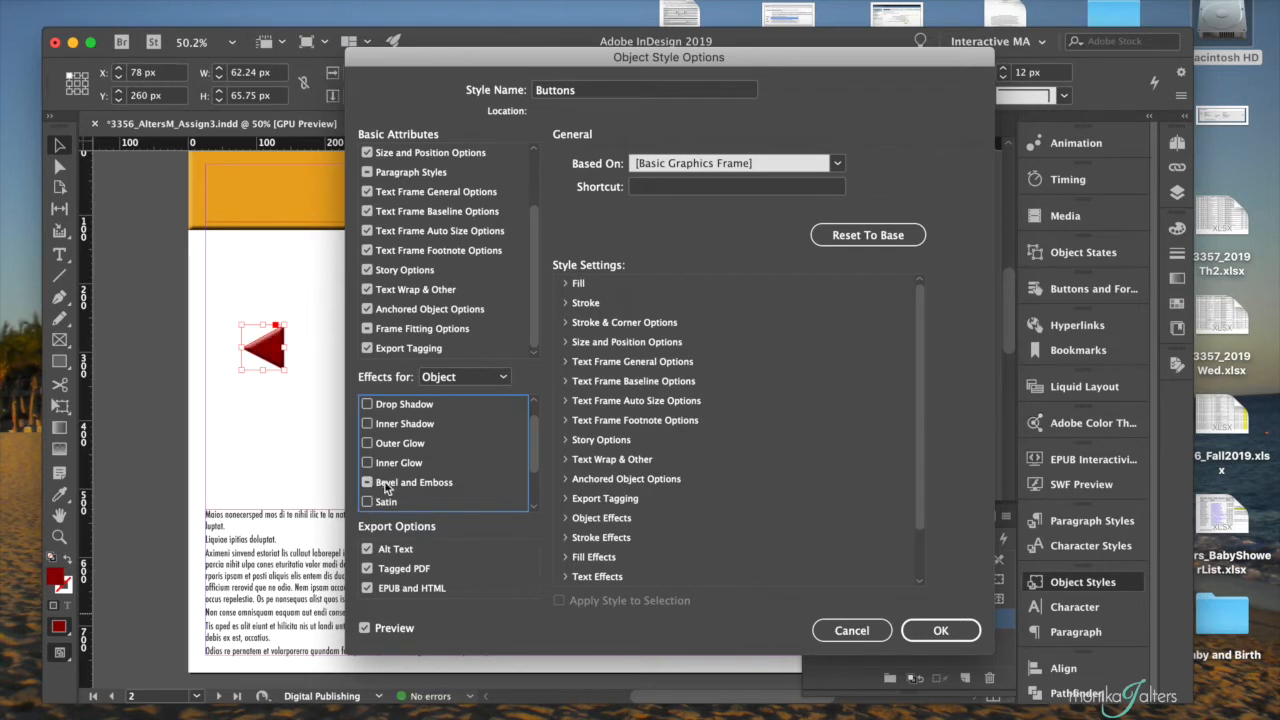
{"action": "left_click", "coordinate": [367, 482]}
{"action": "scroll", "coordinate": [413, 459], "scroll_direction": "up", "scroll_amount": 1}
{"action": "scroll", "coordinate": [413, 459], "scroll_direction": "down", "scroll_amount": 4}
{"action": "scroll", "coordinate": [413, 459], "scroll_direction": "up", "scroll_amount": 4}
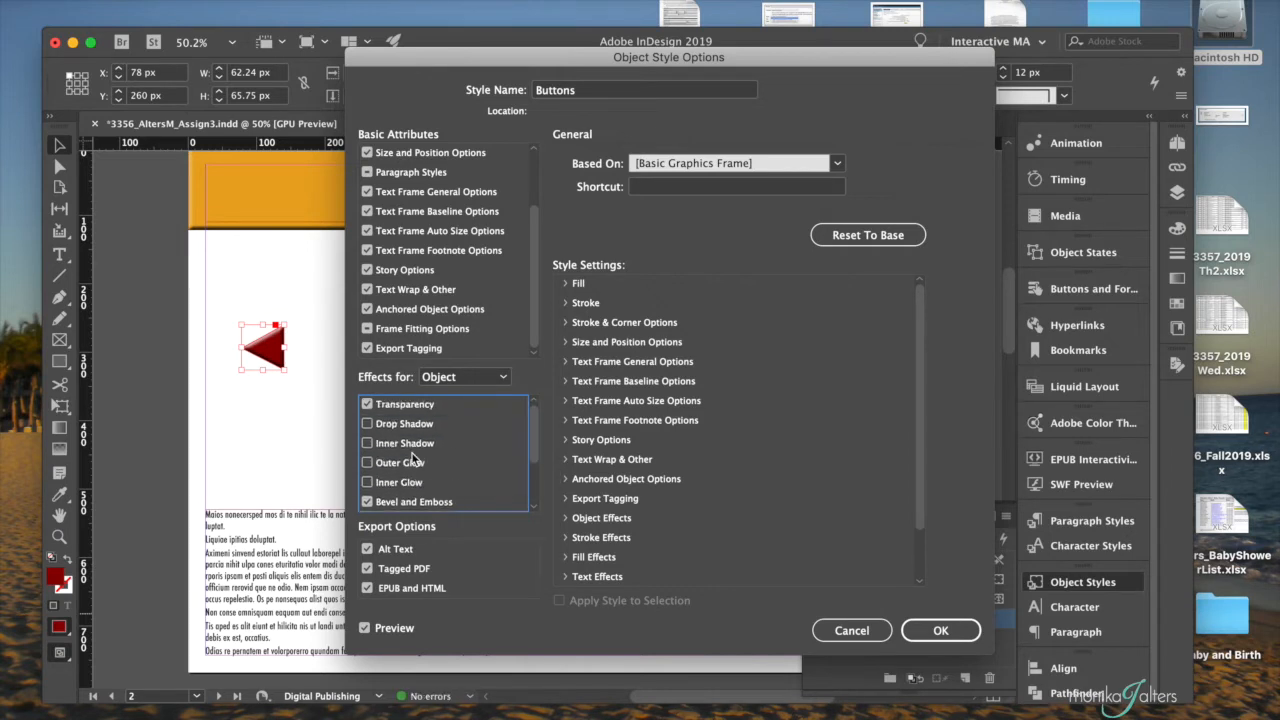
{"action": "scroll", "coordinate": [413, 459], "scroll_direction": "down", "scroll_amount": 1}
{"action": "scroll", "coordinate": [424, 484], "scroll_direction": "up", "scroll_amount": 1}
{"action": "scroll", "coordinate": [450, 455], "scroll_direction": "down", "scroll_amount": 2}
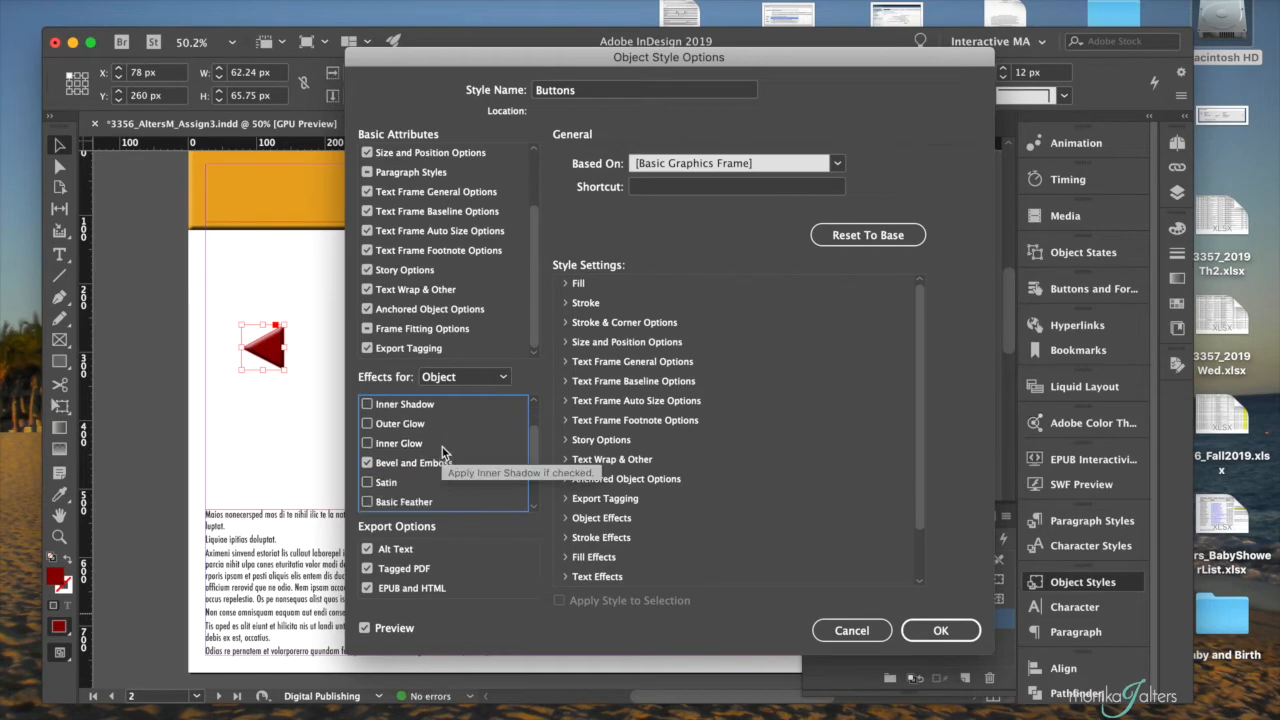
{"action": "left_click", "coordinate": [940, 631]}
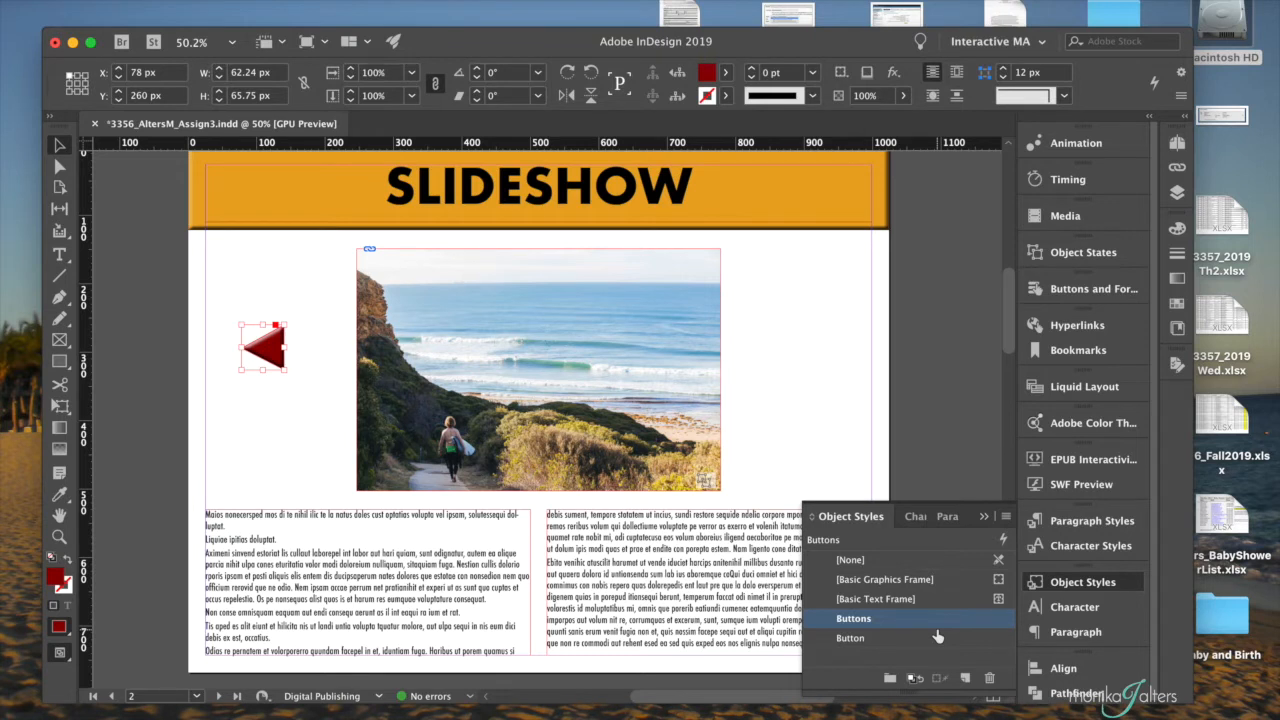
{"action": "left_click", "coordinate": [985, 522]}
- Place a copy of the red triangle in the space right of the photo, level with the original, at about X 846 px
{"action": "left_click", "coordinate": [292, 395]}
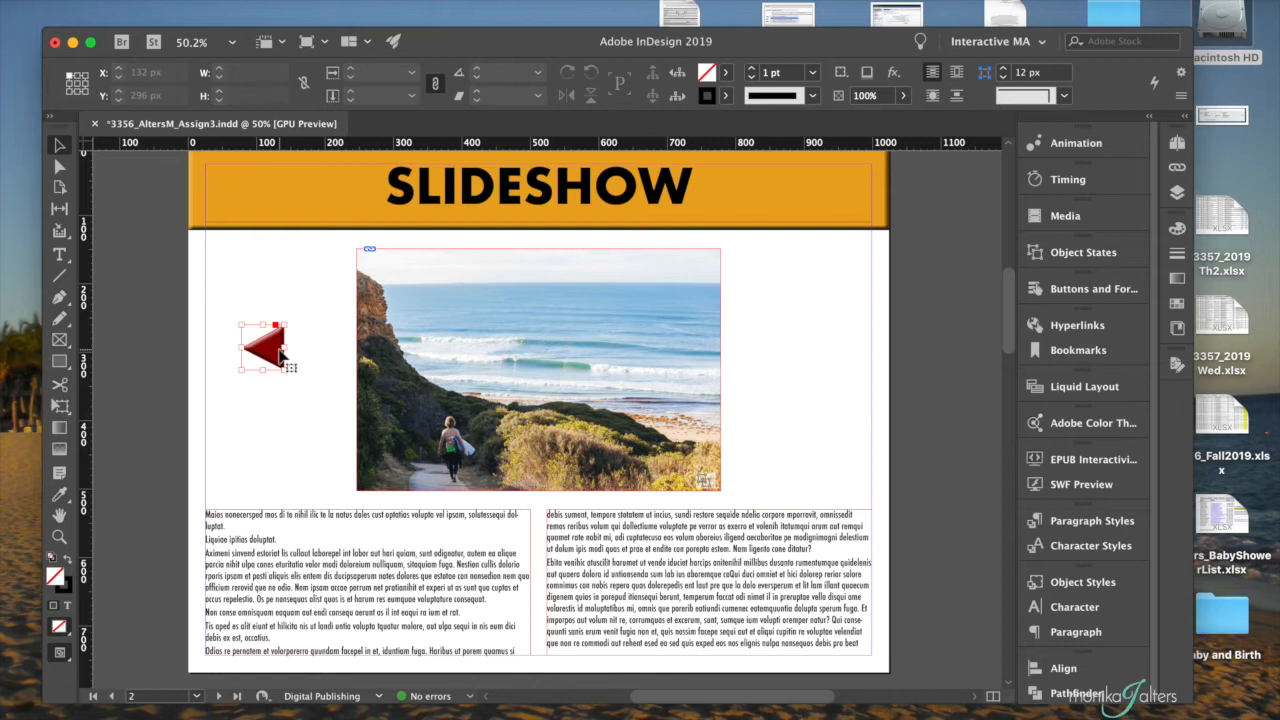
{"action": "left_click", "coordinate": [282, 355]}
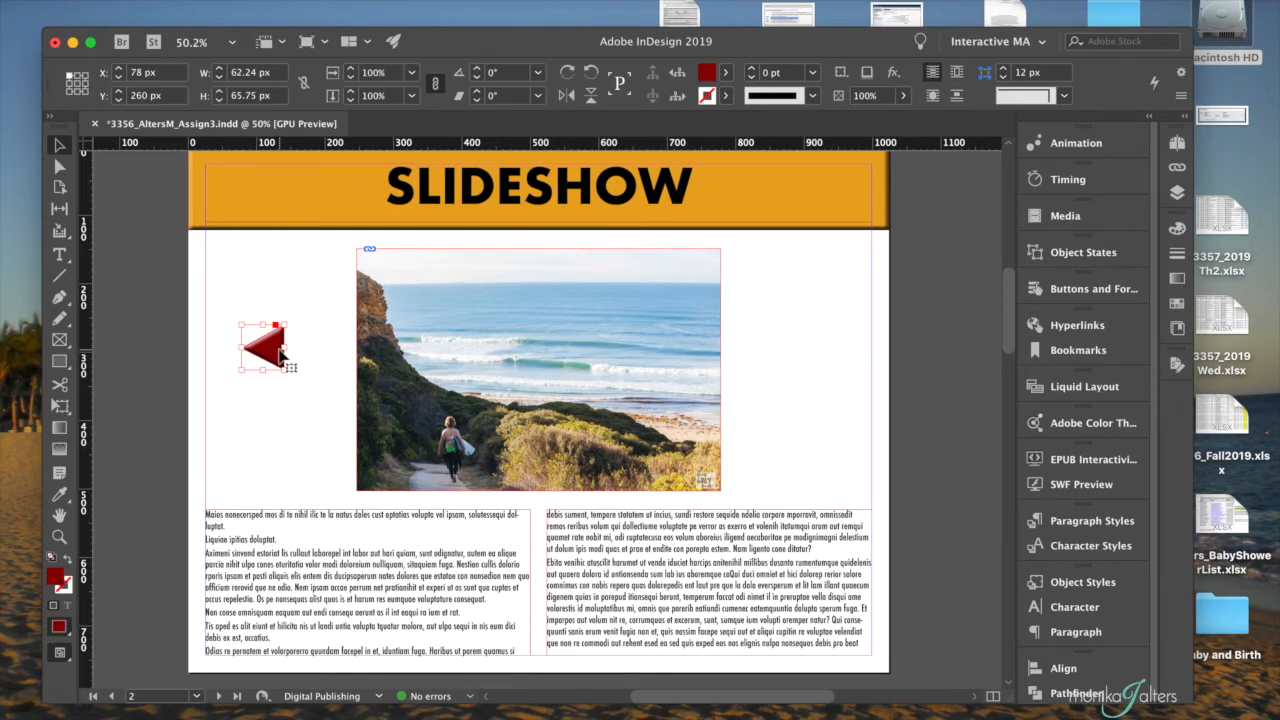
{"action": "left_click_drag", "start_coordinate": [280, 352], "coordinate": [800, 360]}
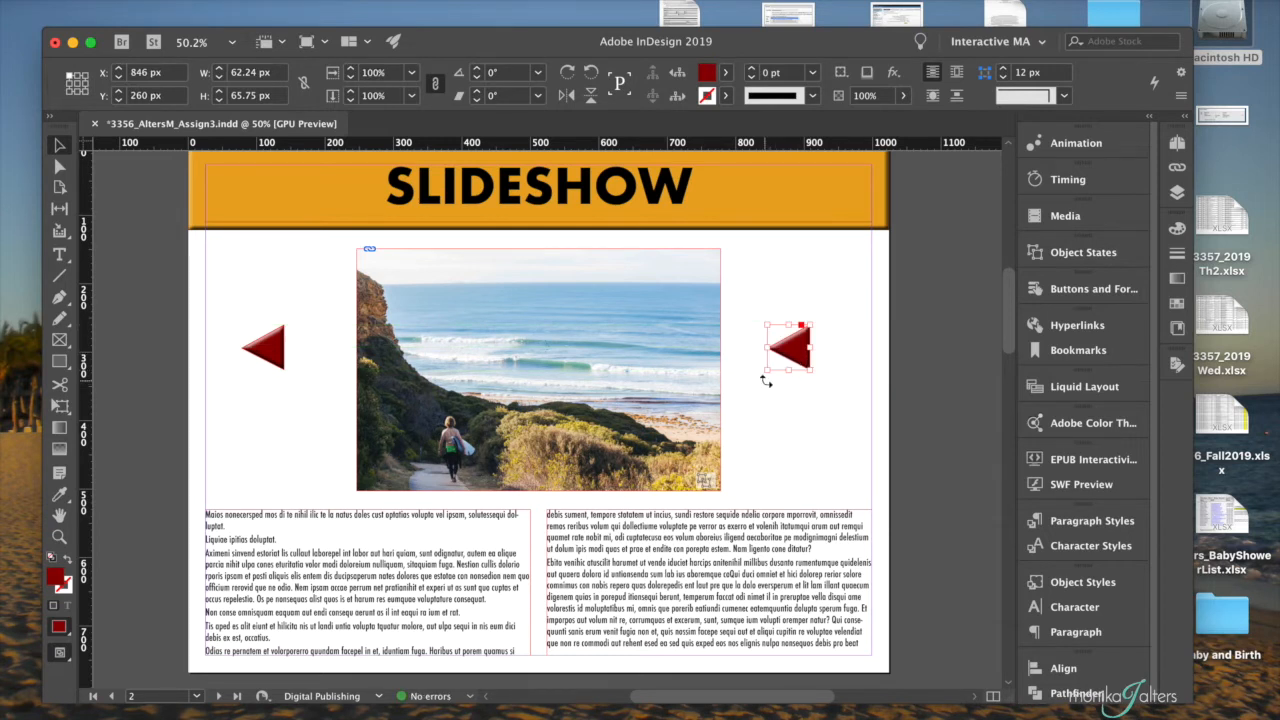
- Rotate the copied triangle 180° so that it points right
{"action": "left_click", "coordinate": [825, 337]}
{"action": "left_click", "coordinate": [808, 348]}
{"action": "left_click_drag", "start_coordinate": [820, 323], "coordinate": [760, 374]}
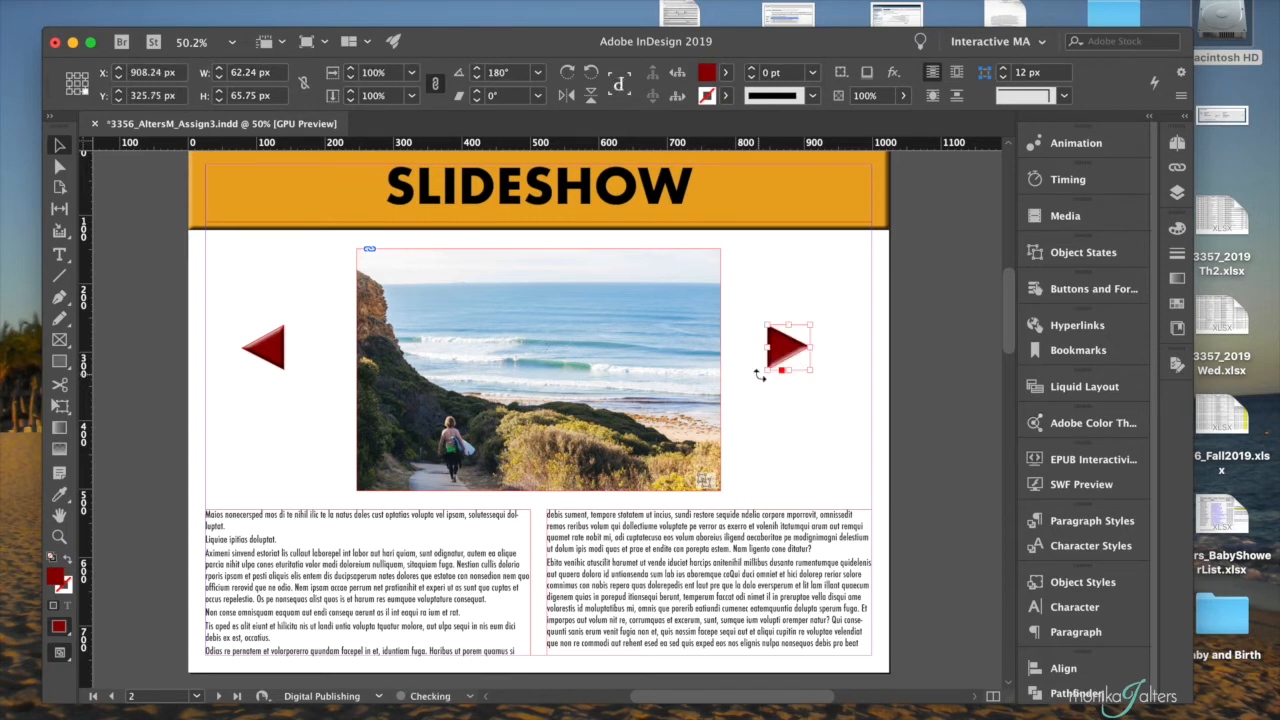
{"action": "left_click", "coordinate": [789, 433]}
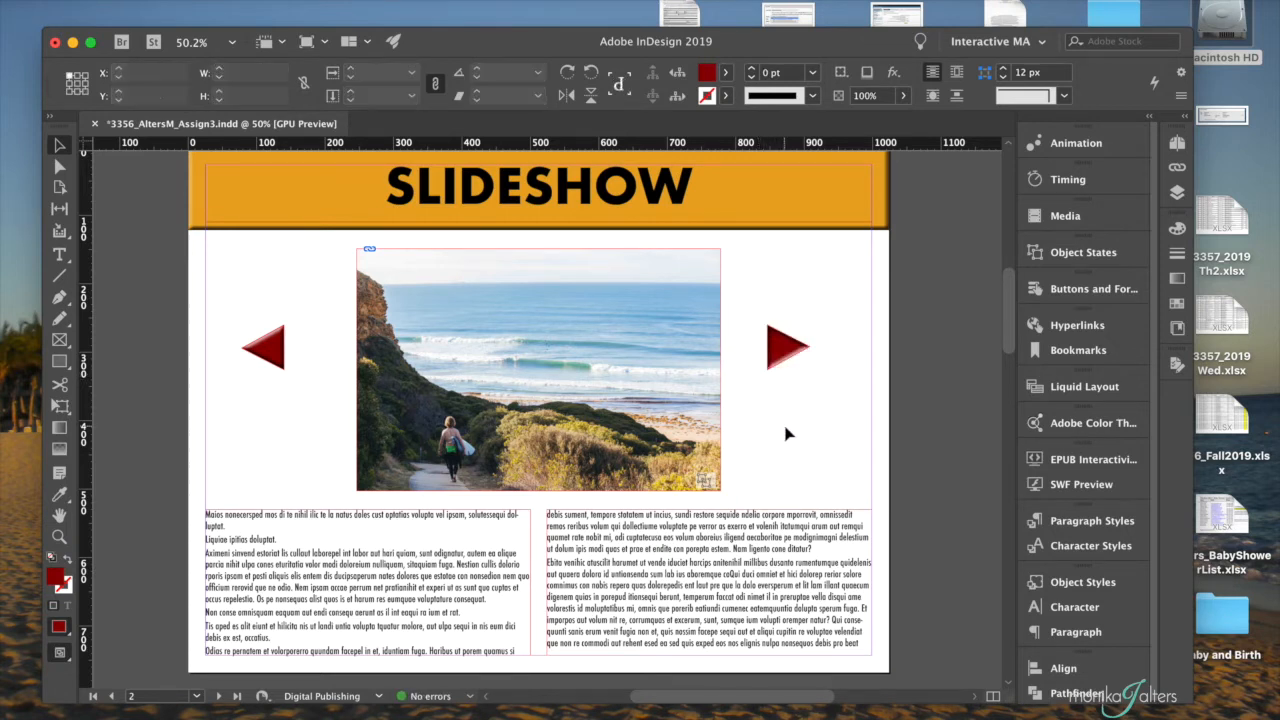
{"action": "left_click", "coordinate": [788, 355]}
{"action": "left_click", "coordinate": [278, 360], "text": "shift"}
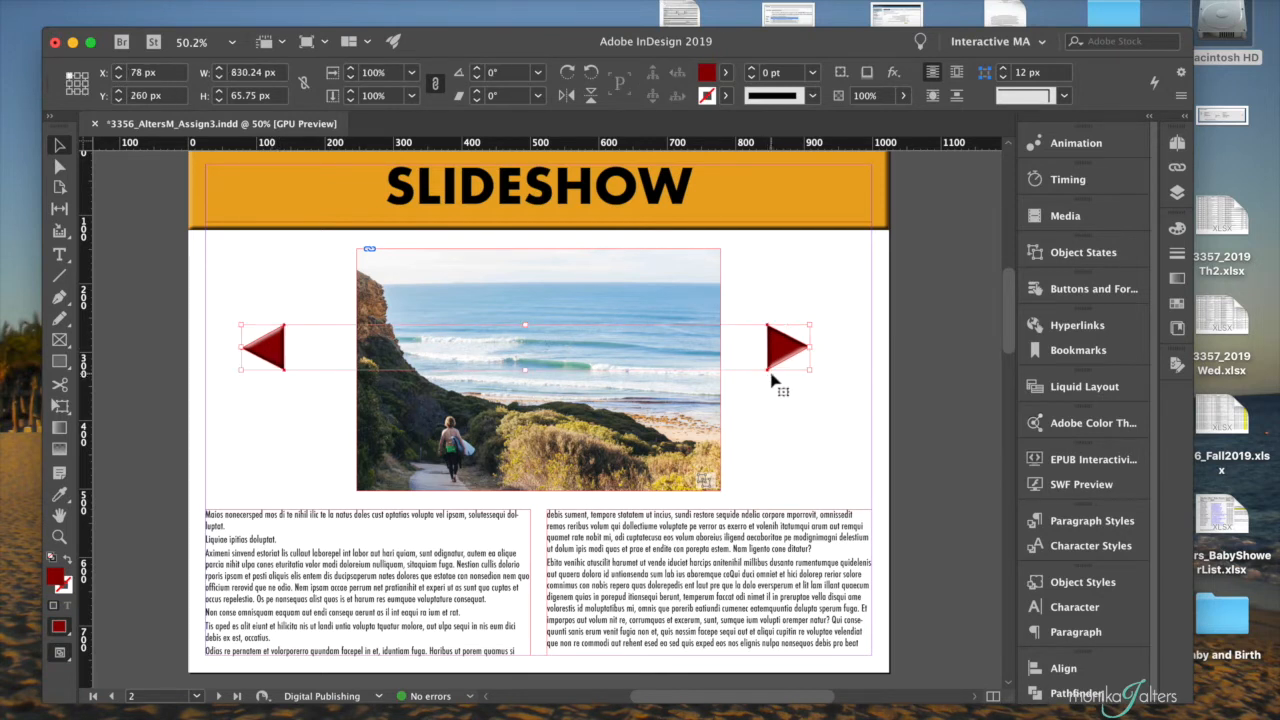
{"action": "left_click", "coordinate": [1079, 668]}
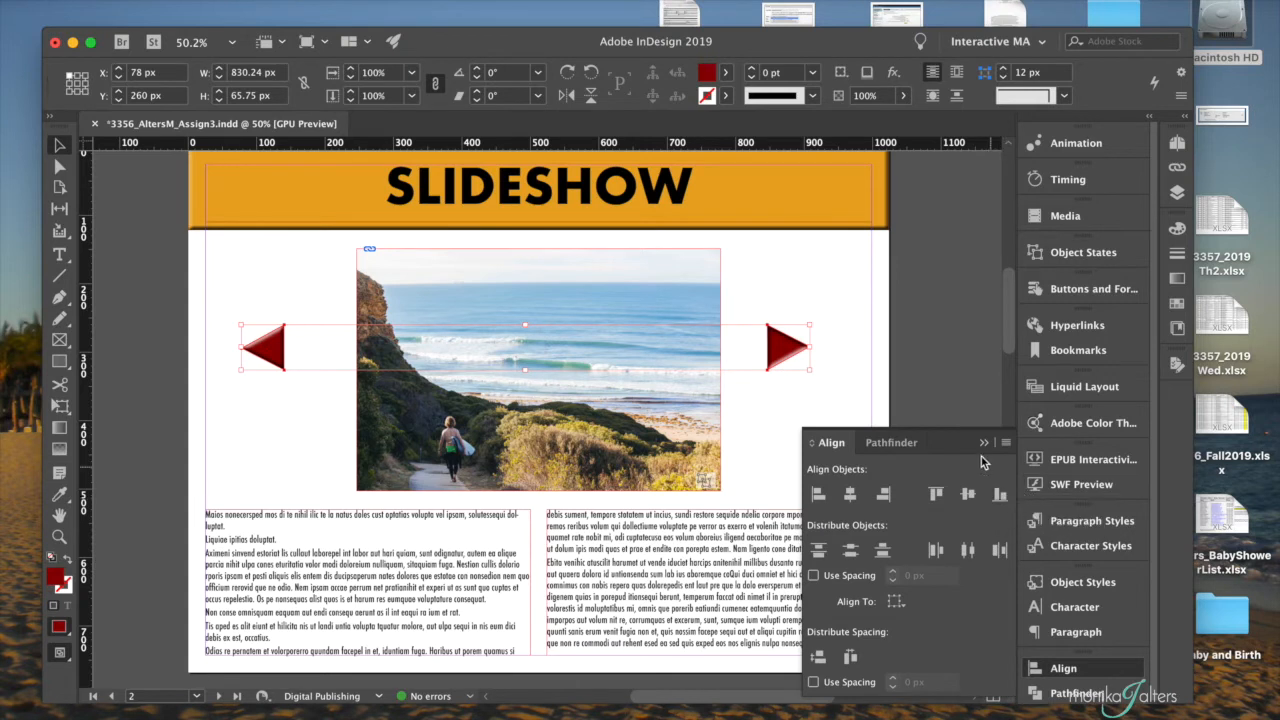
{"action": "left_click", "coordinate": [984, 447]}
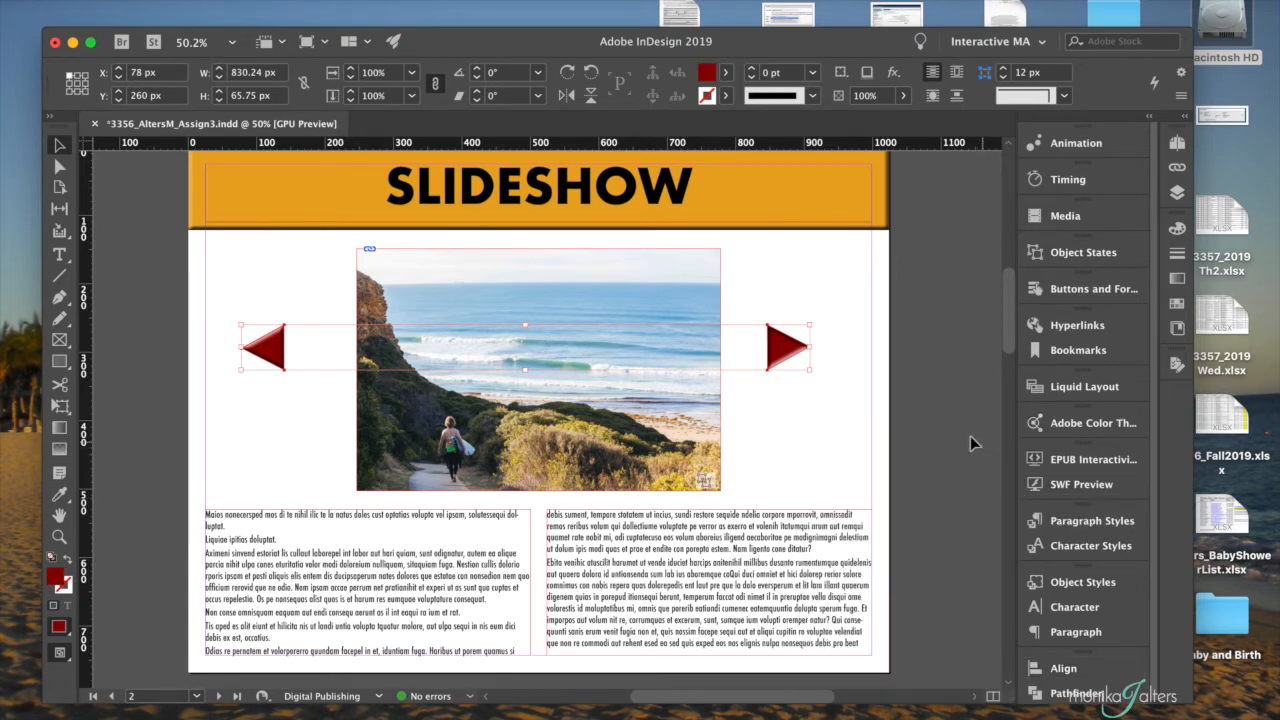
- Move the right-pointing triangle horizontally about 16 px farther away from the photo
{"action": "left_click", "coordinate": [855, 412]}
{"action": "left_click_drag", "start_coordinate": [782, 350], "coordinate": [797, 350]}
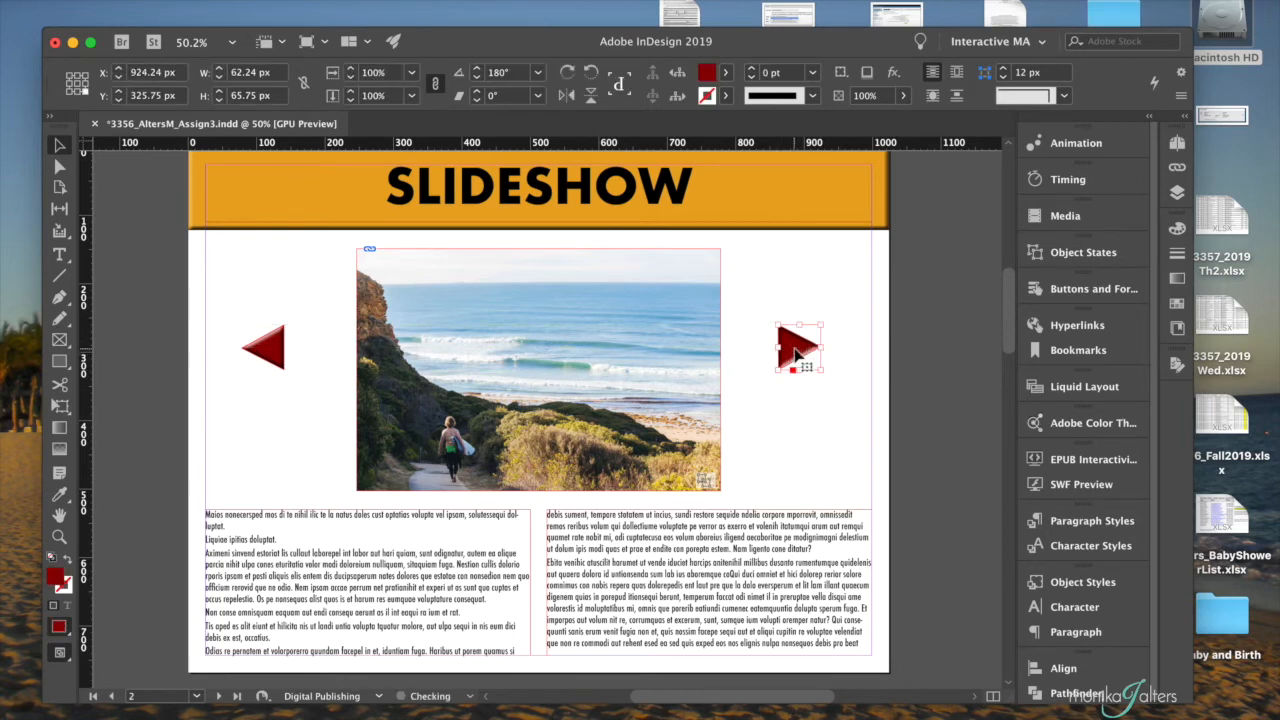
{"action": "left_click", "coordinate": [800, 398]}
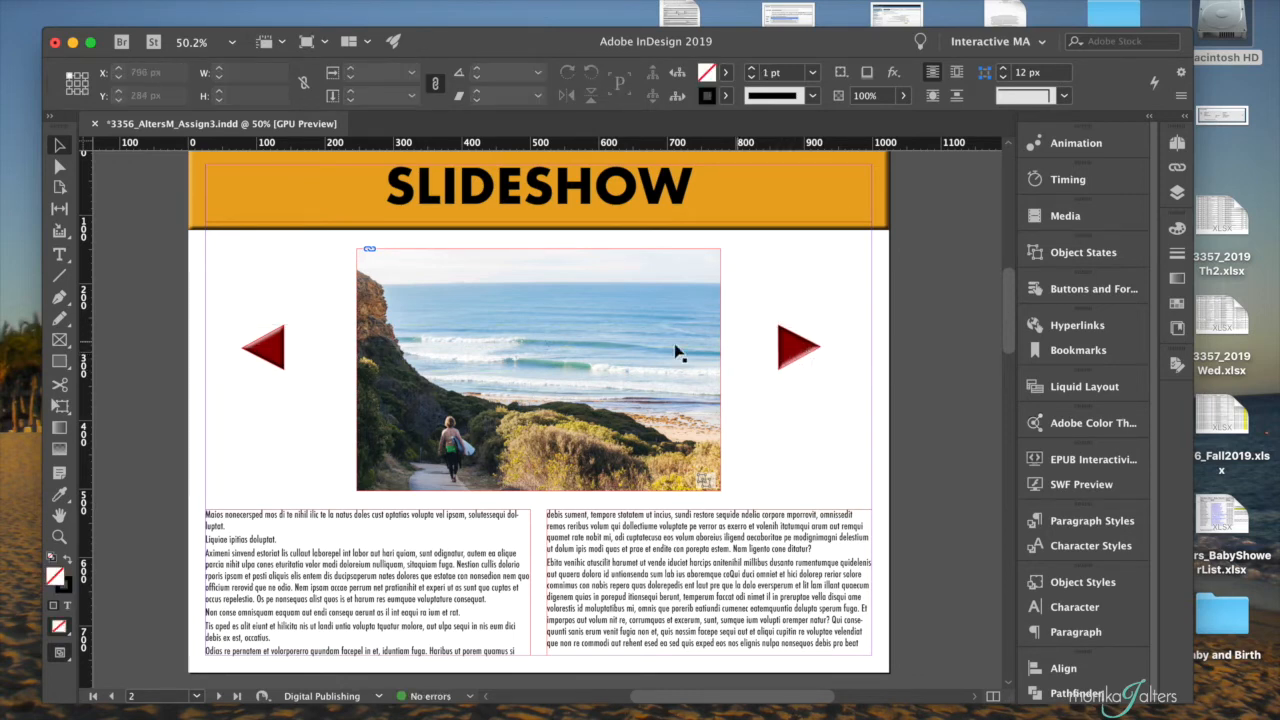
- Select the slideshow photo object and check its object name and list of states
{"action": "scroll", "coordinate": [716, 278], "scroll_direction": "up", "scroll_amount": 2}
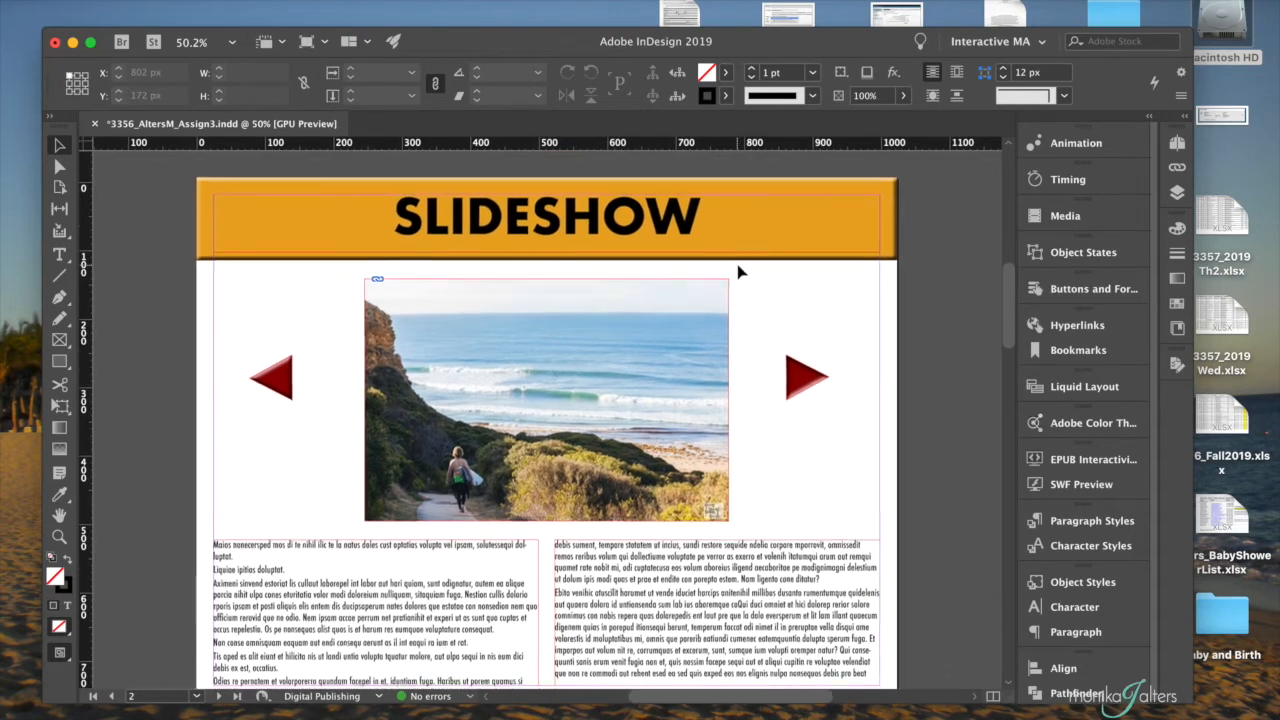
{"action": "left_click", "coordinate": [398, 282]}
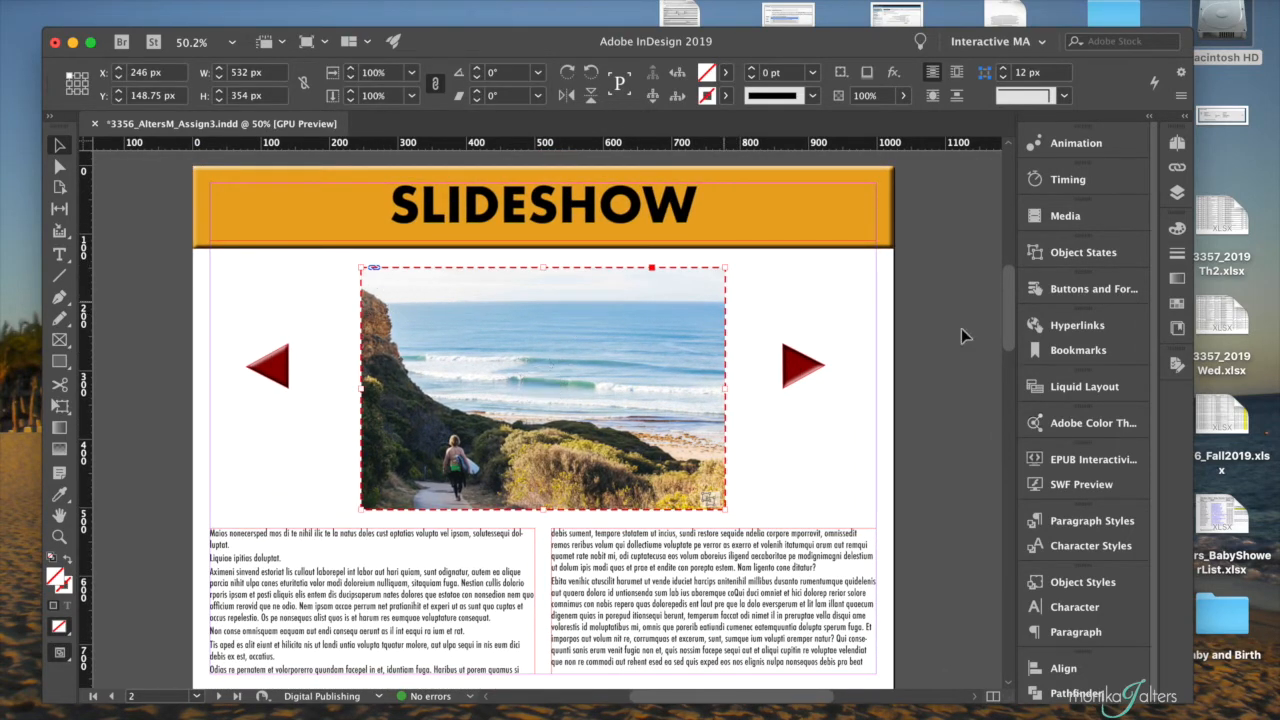
{"action": "left_click", "coordinate": [1083, 252]}
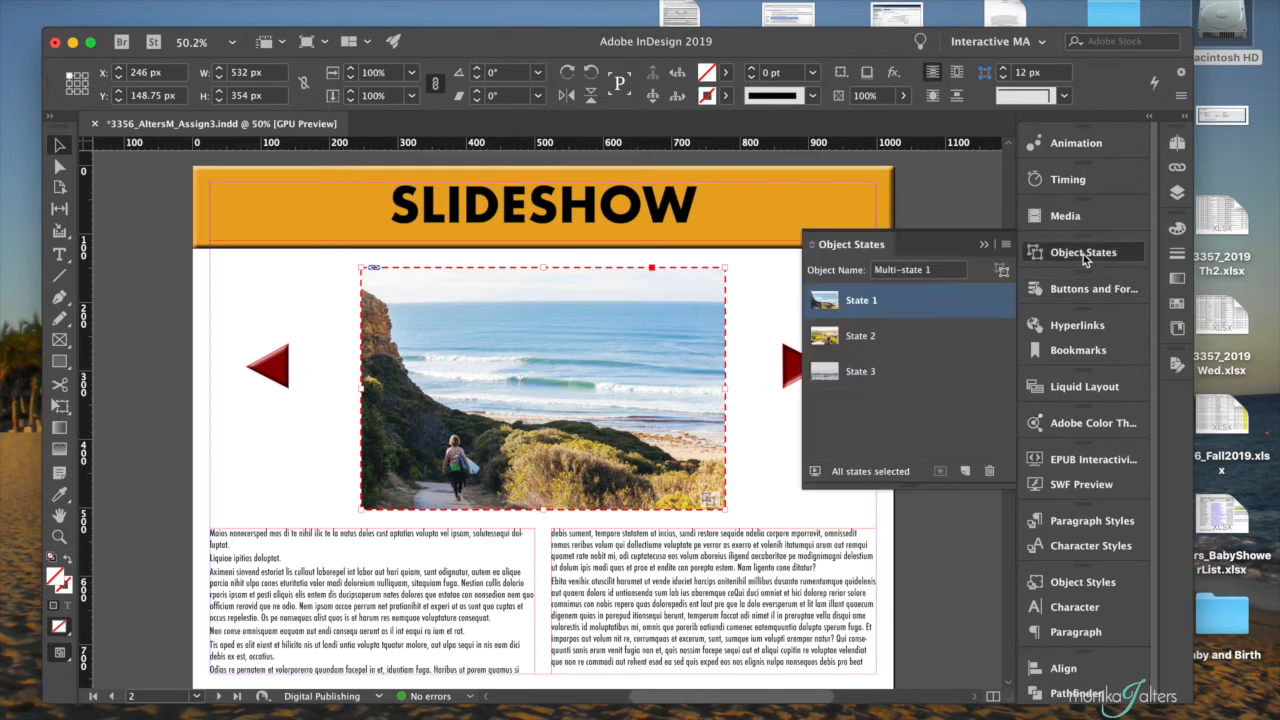
{"action": "left_click", "coordinate": [984, 245]}
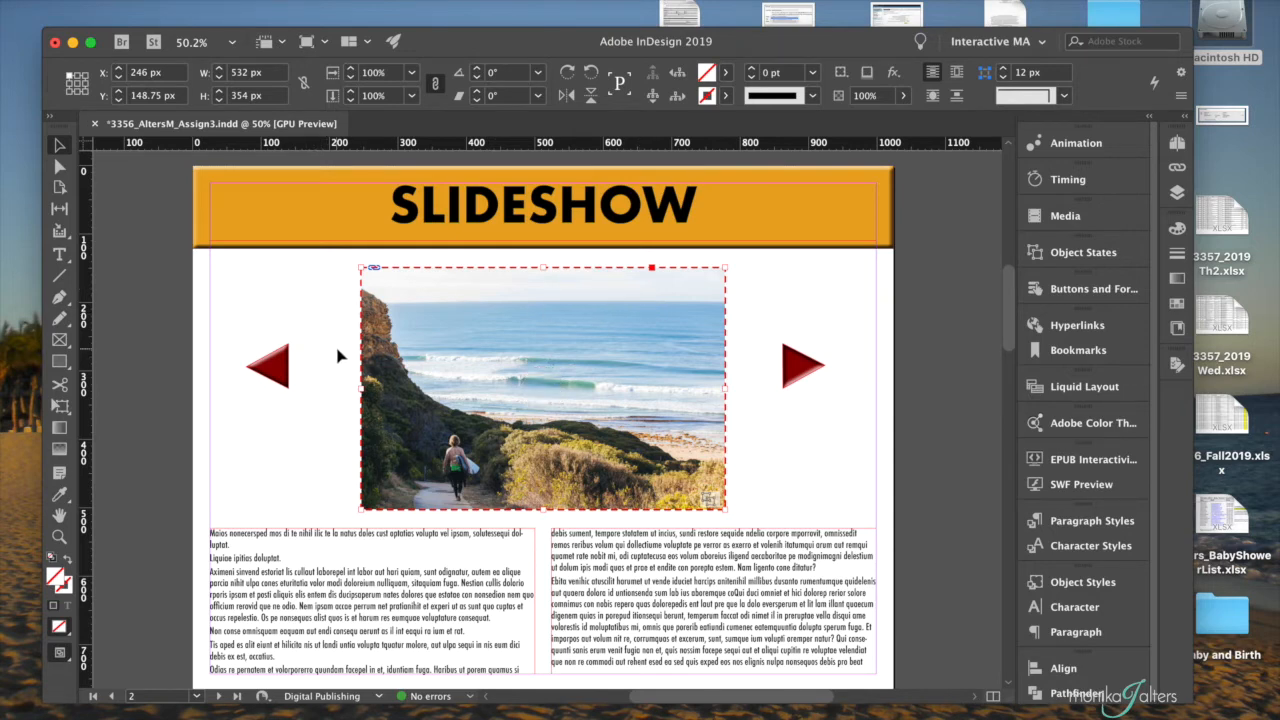
- Convert the left-pointing triangle into a button and name it Previous_btn
{"action": "left_click", "coordinate": [289, 369]}
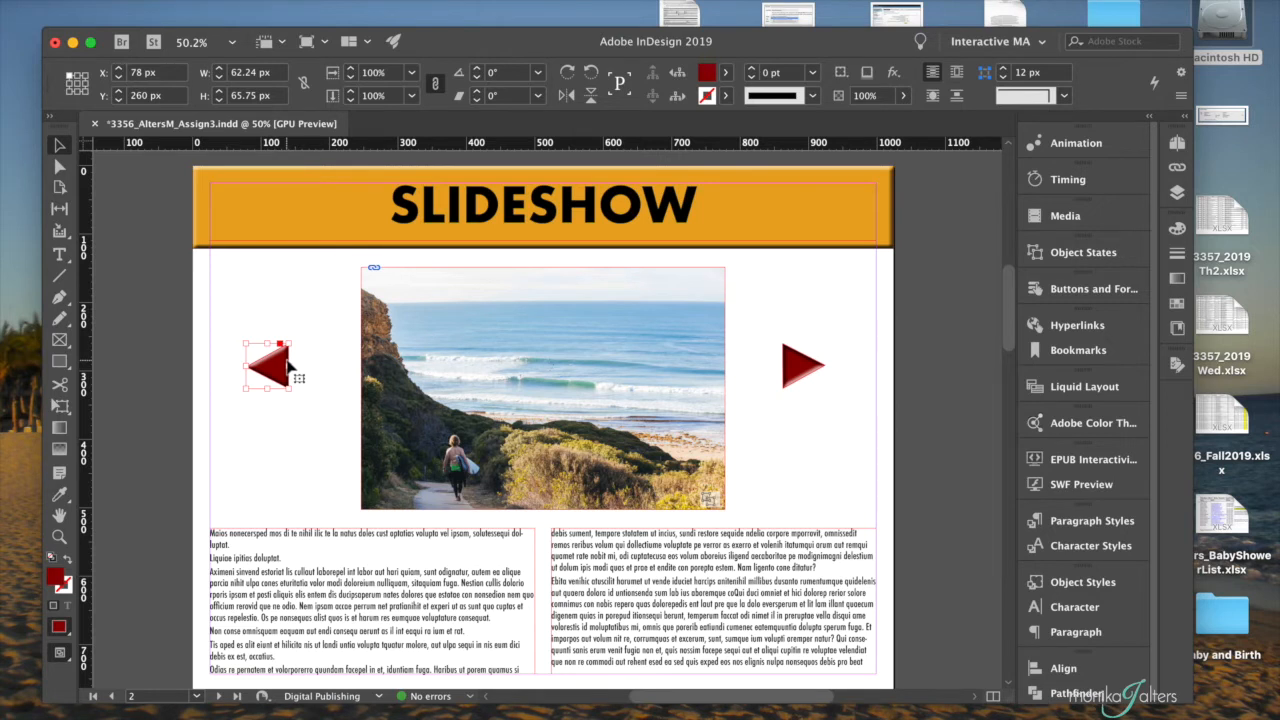
{"action": "left_click", "coordinate": [1079, 294]}
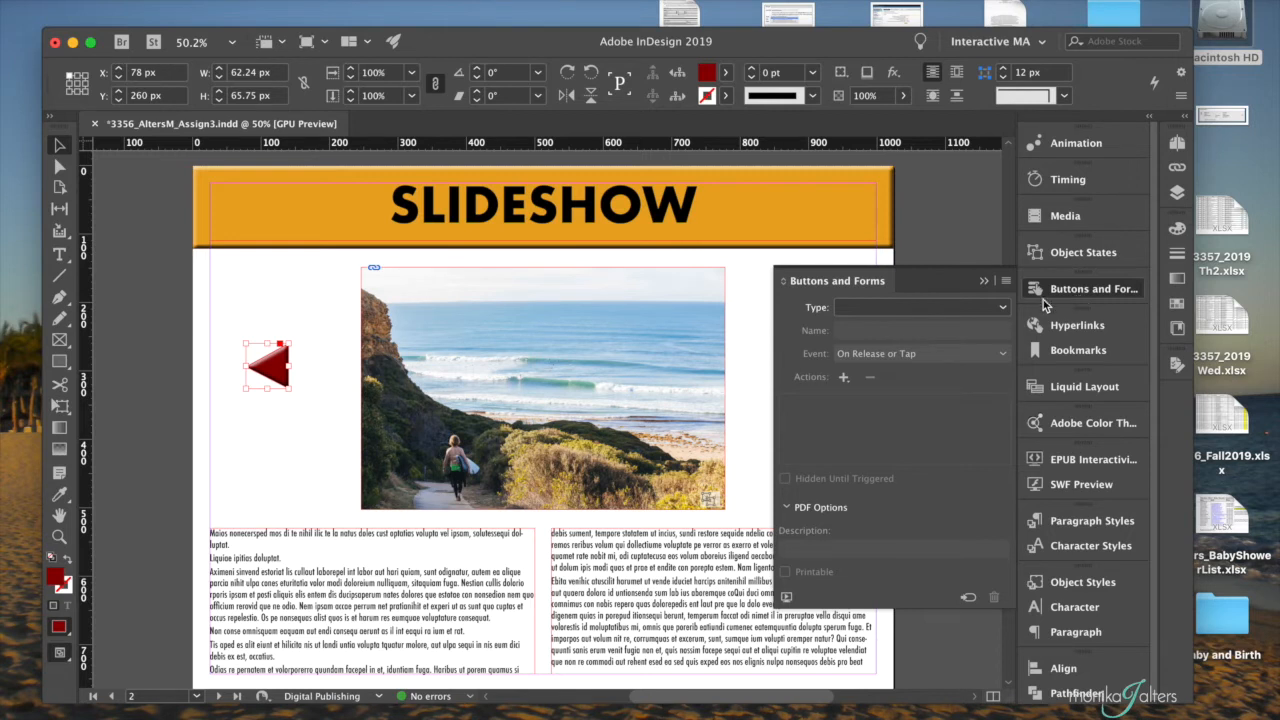
{"action": "left_click", "coordinate": [986, 309]}
{"action": "left_click", "coordinate": [956, 330]}
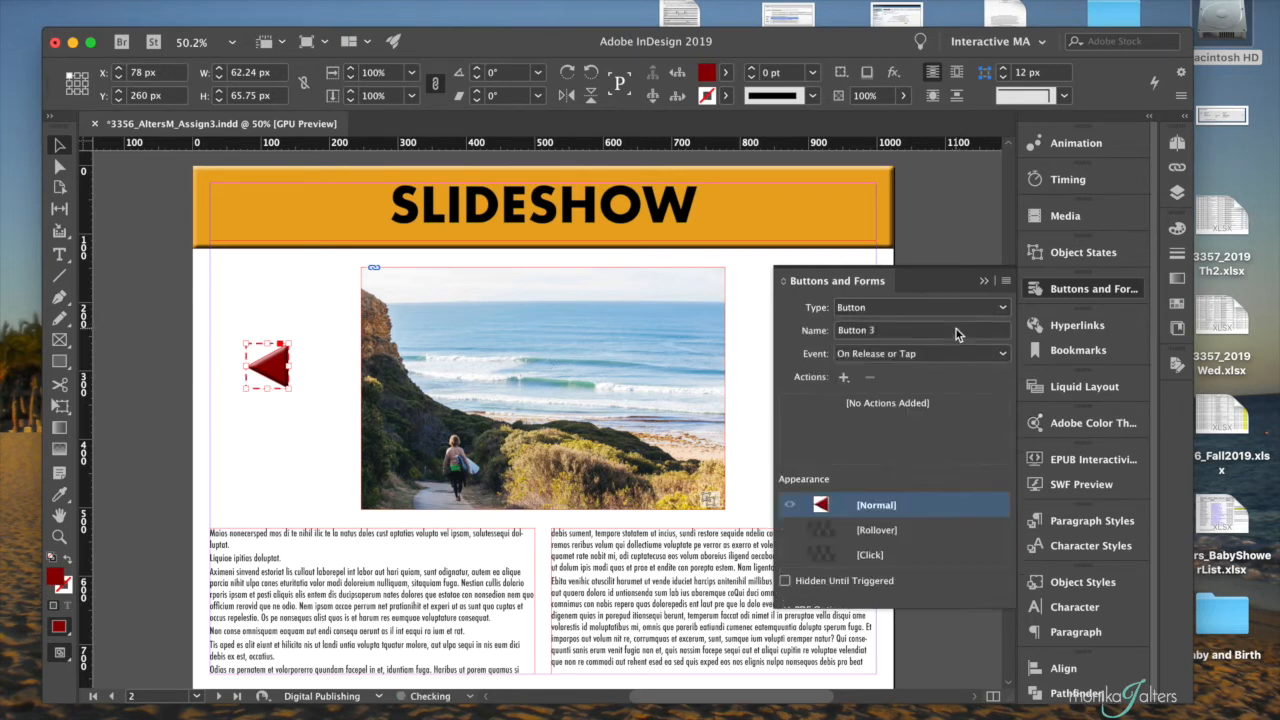
{"action": "left_click", "coordinate": [900, 318]}
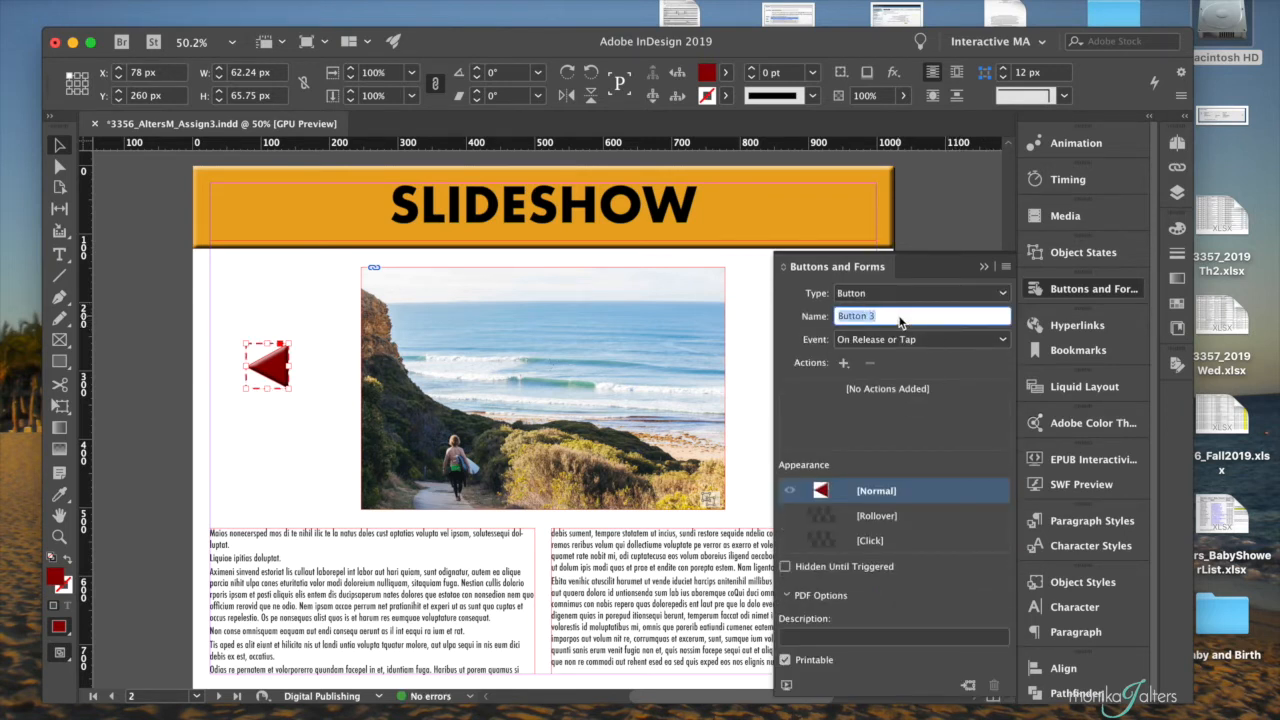
{"action": "type", "text": "Previous_btn"}
- Give Previous_btn a Go To Previous State action for Multi-state 1, using the On Release or Tap event
{"action": "left_click", "coordinate": [905, 340]}
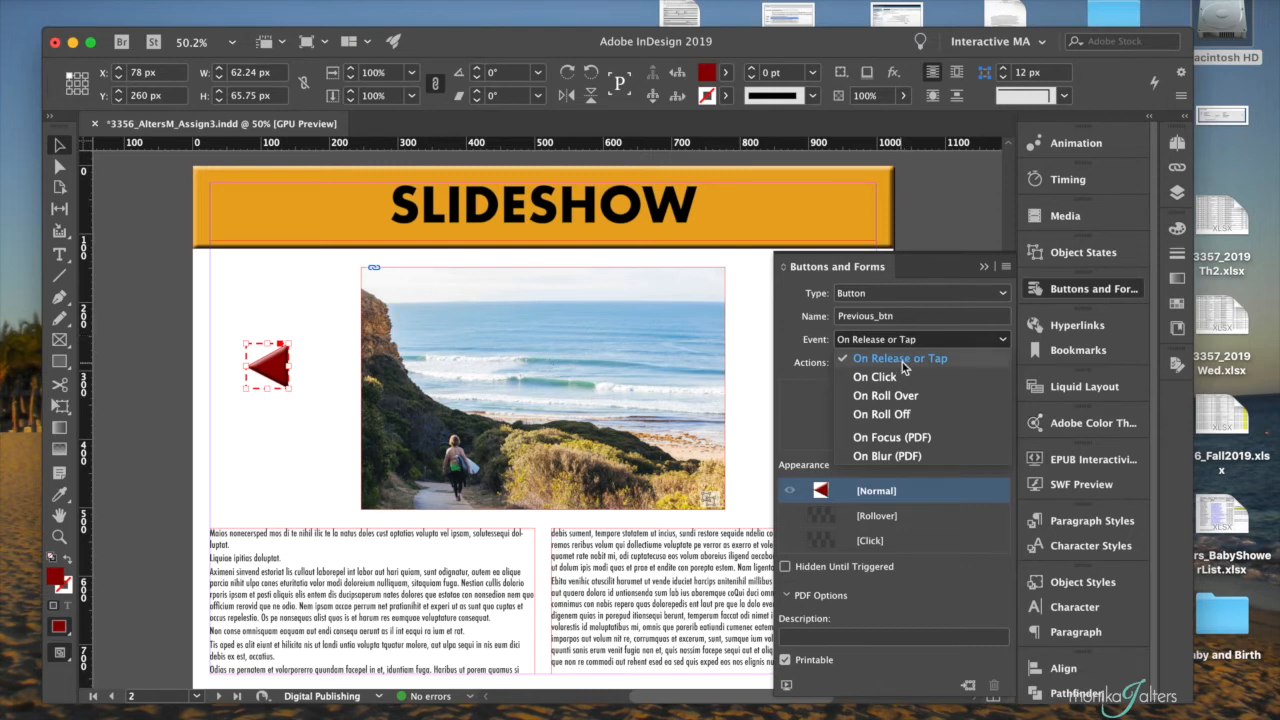
{"action": "left_click", "coordinate": [805, 361]}
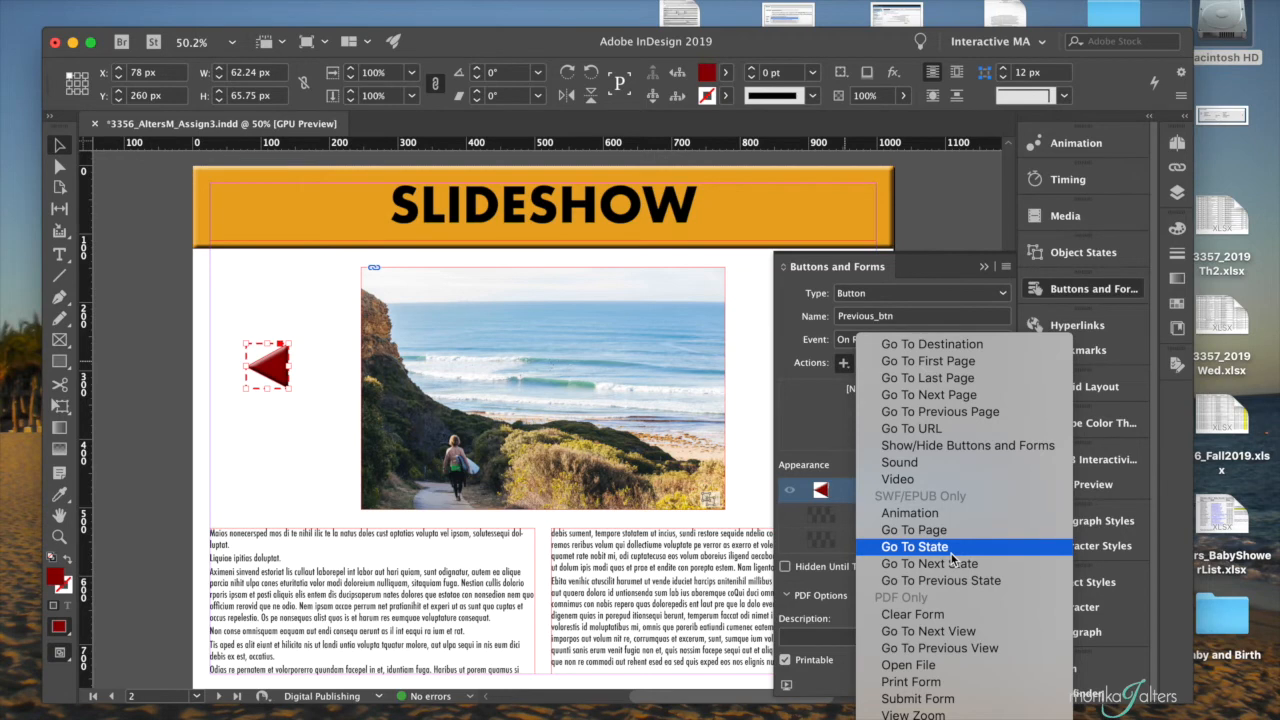
{"action": "left_click", "coordinate": [1001, 581]}
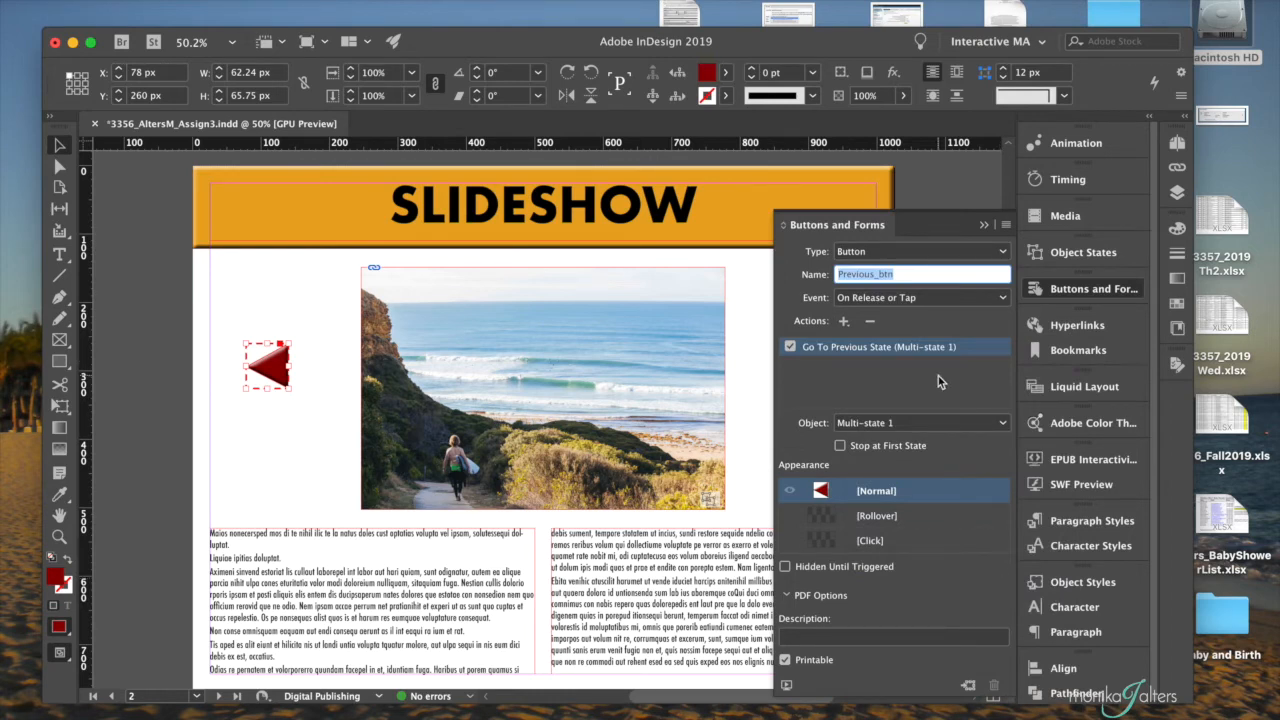
{"action": "left_click", "coordinate": [908, 423]}
{"action": "left_click", "coordinate": [907, 424]}
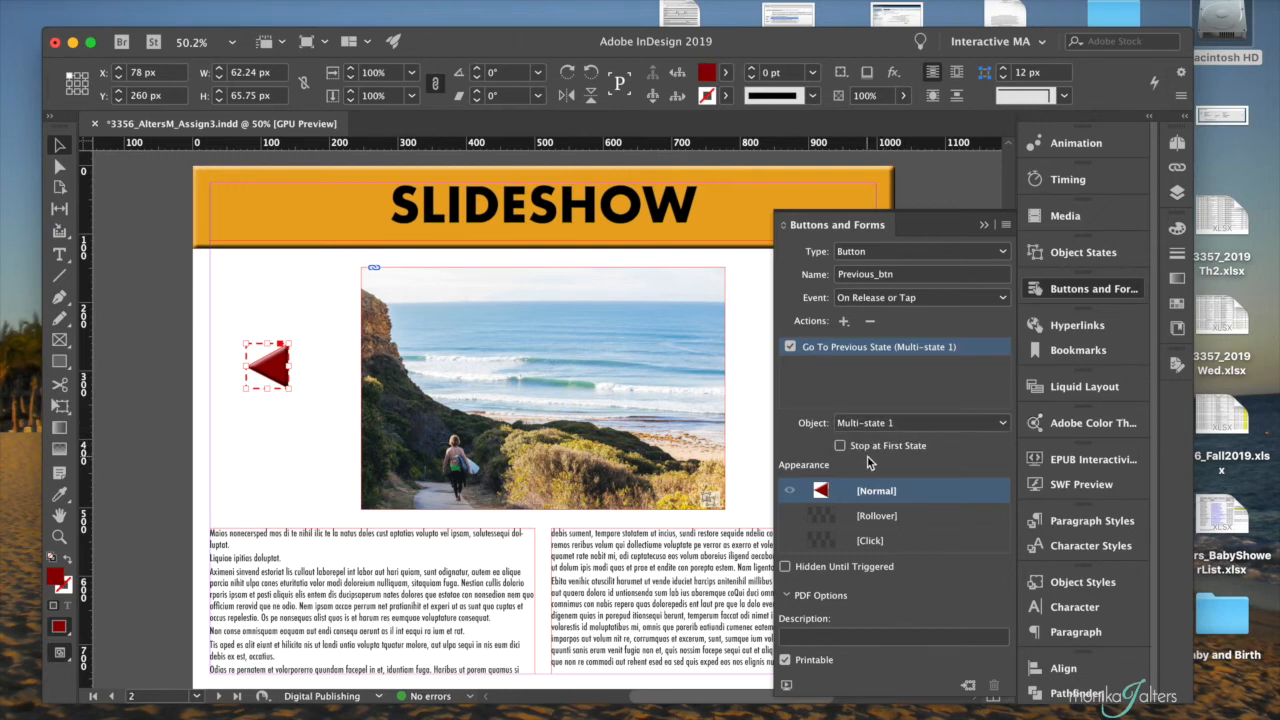
- Add a Rollover appearance to Previous_btn and fill it with [Black]
{"action": "left_click", "coordinate": [919, 517]}
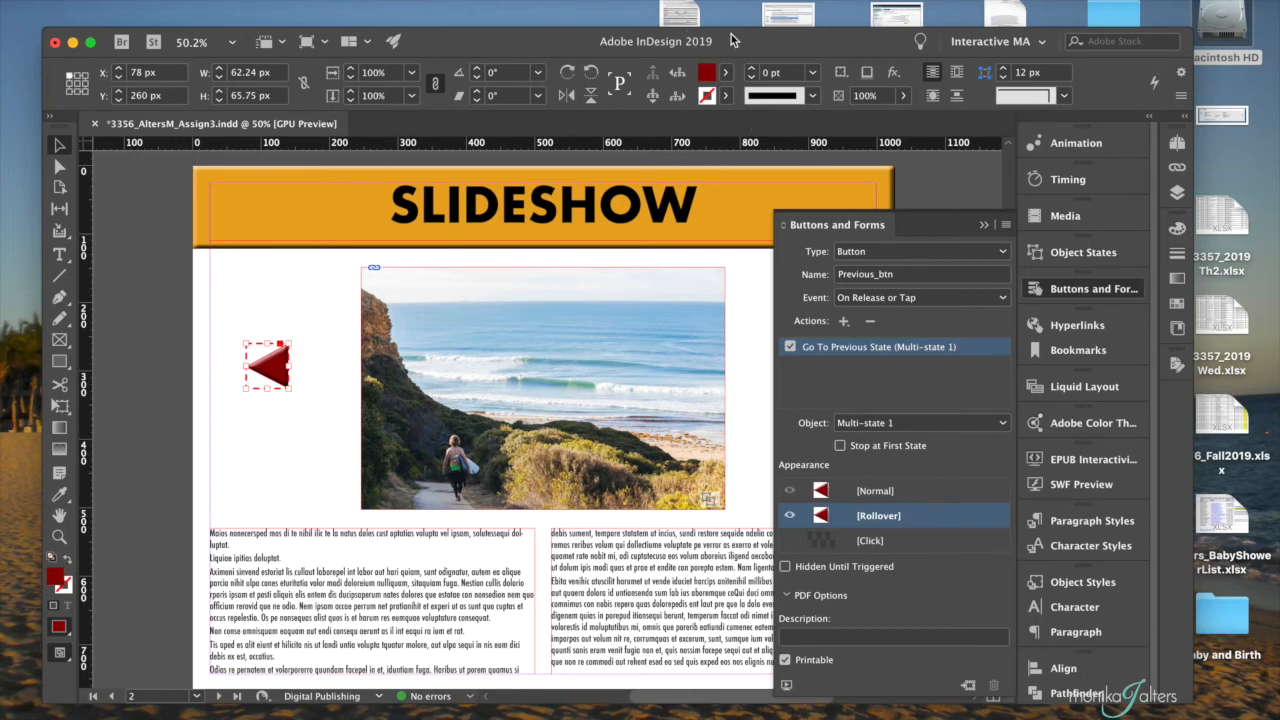
{"action": "left_click", "coordinate": [726, 73]}
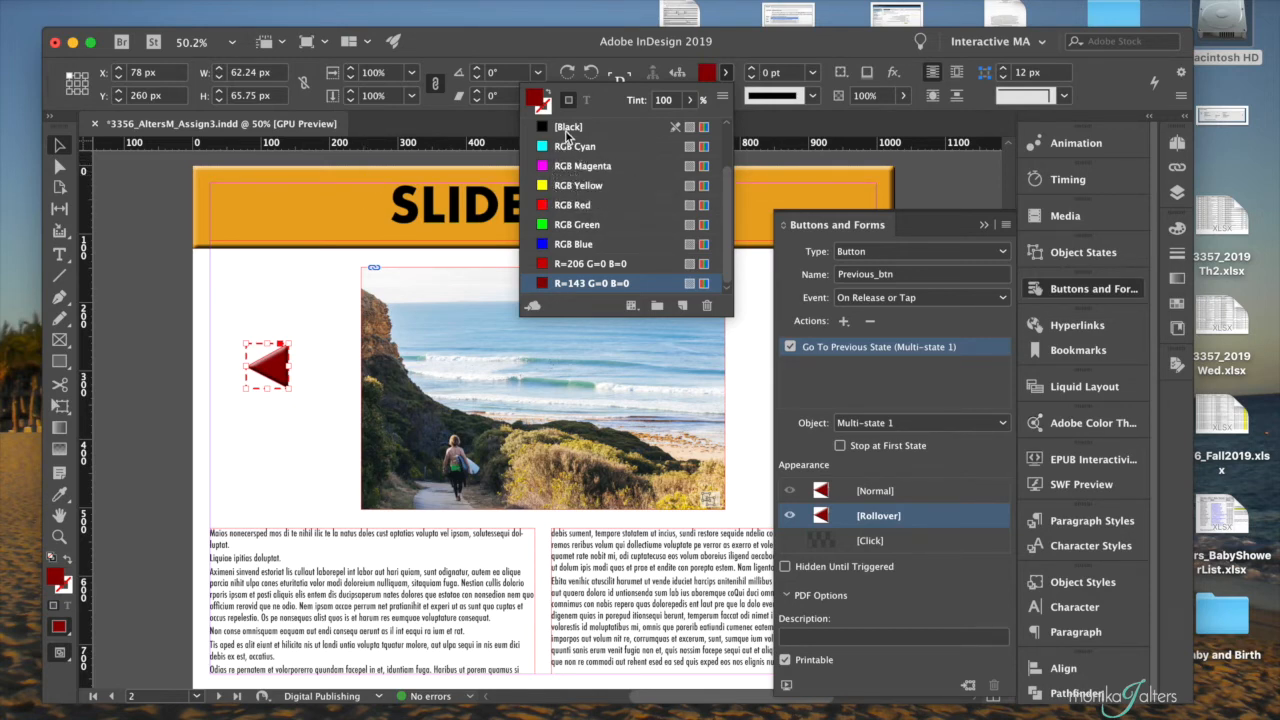
{"action": "left_click", "coordinate": [567, 133]}
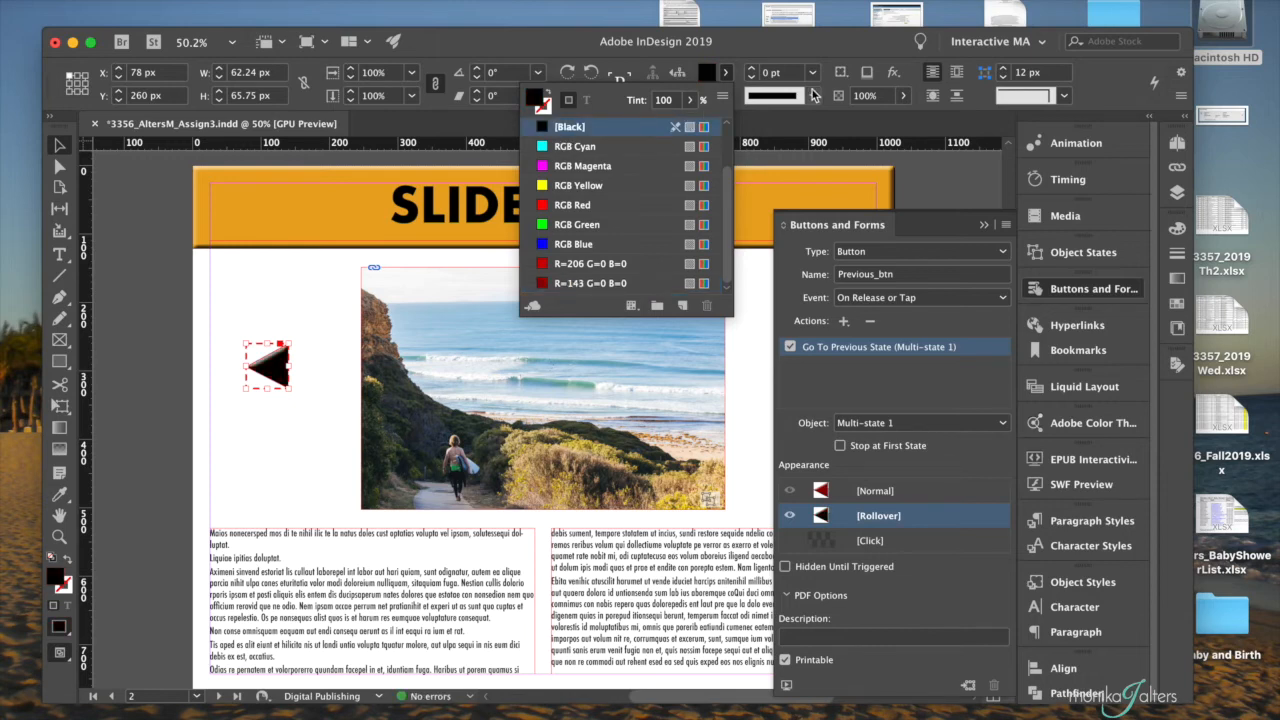
- Give the Previous_btn rollover a 5 pt stroke in the R=143 G=0 B=0 swatch
{"action": "left_click", "coordinate": [726, 95]}
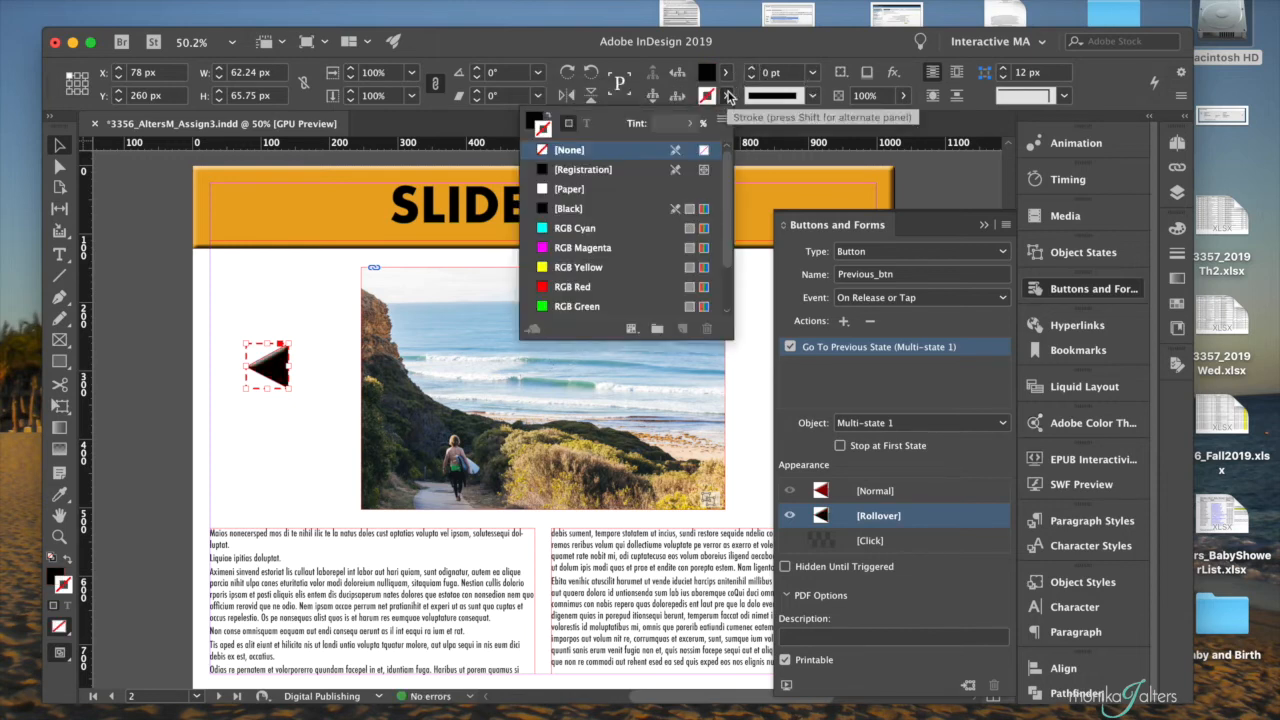
{"action": "scroll", "coordinate": [606, 222], "scroll_direction": "down", "scroll_amount": 3}
{"action": "left_click", "coordinate": [578, 305]}
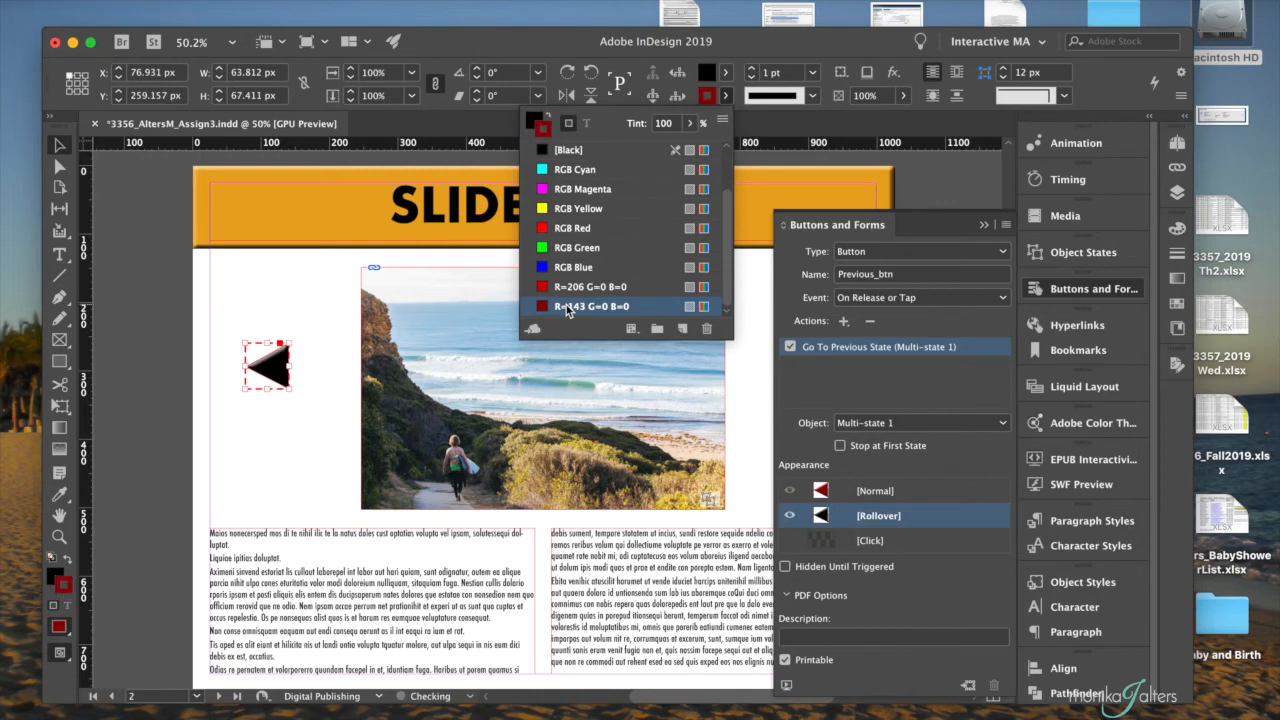
{"action": "left_click", "coordinate": [751, 68]}
{"action": "left_click", "coordinate": [751, 68]}
{"action": "left_click", "coordinate": [751, 68]}
{"action": "left_click", "coordinate": [751, 68]}
- Try the Thin - Thick - Thin and Thick - Thin - Thick stroke types on the Previous_btn rollover, deselecting the button to compare
{"action": "left_click", "coordinate": [812, 95]}
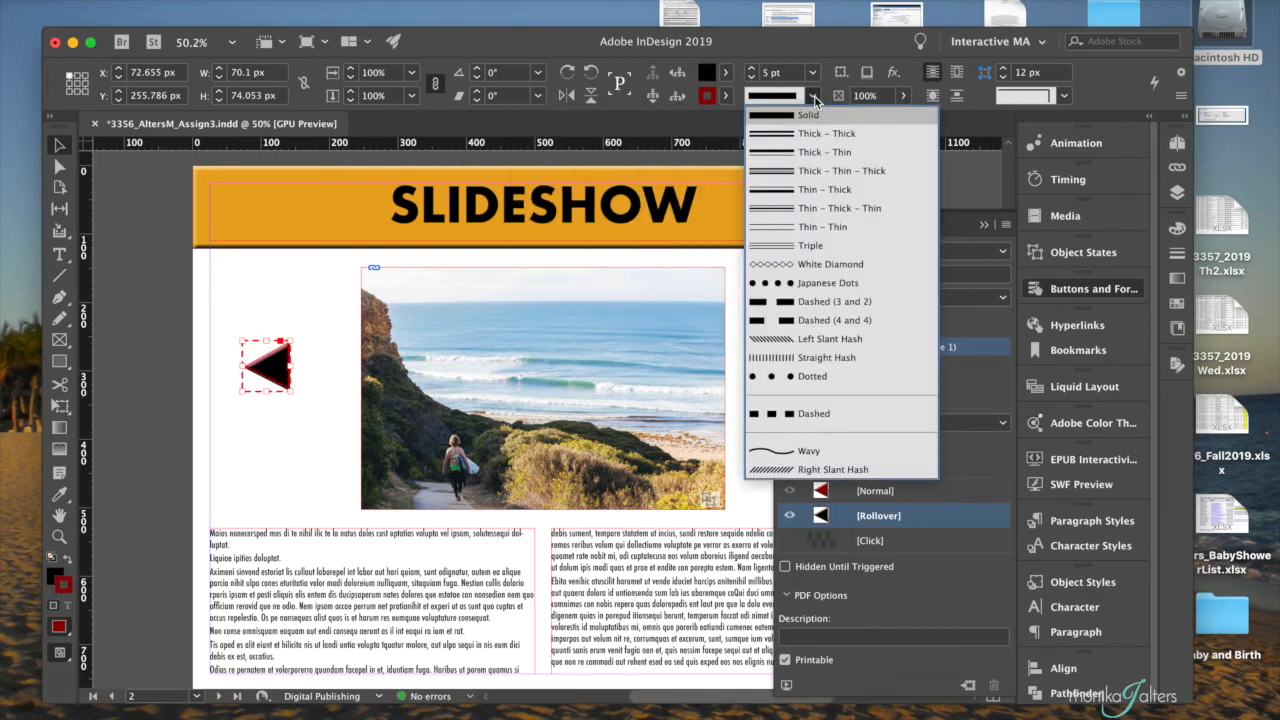
{"action": "left_click", "coordinate": [795, 203]}
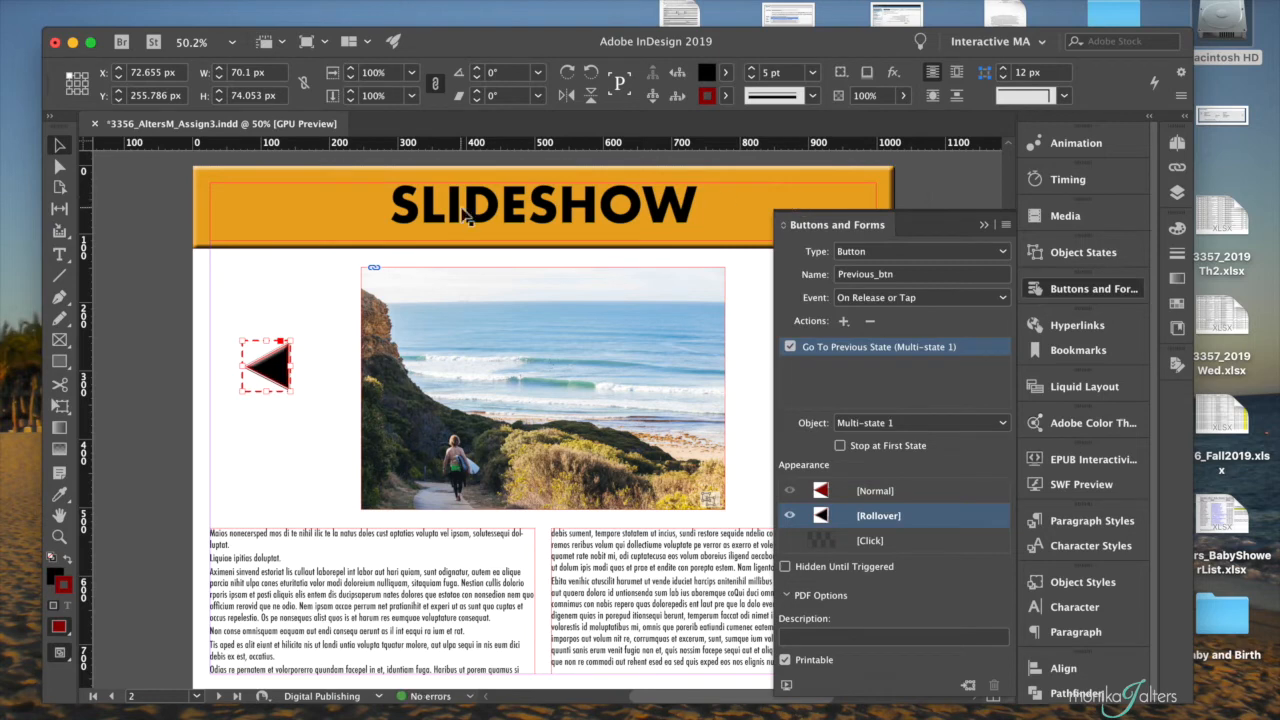
{"action": "left_click", "coordinate": [297, 275]}
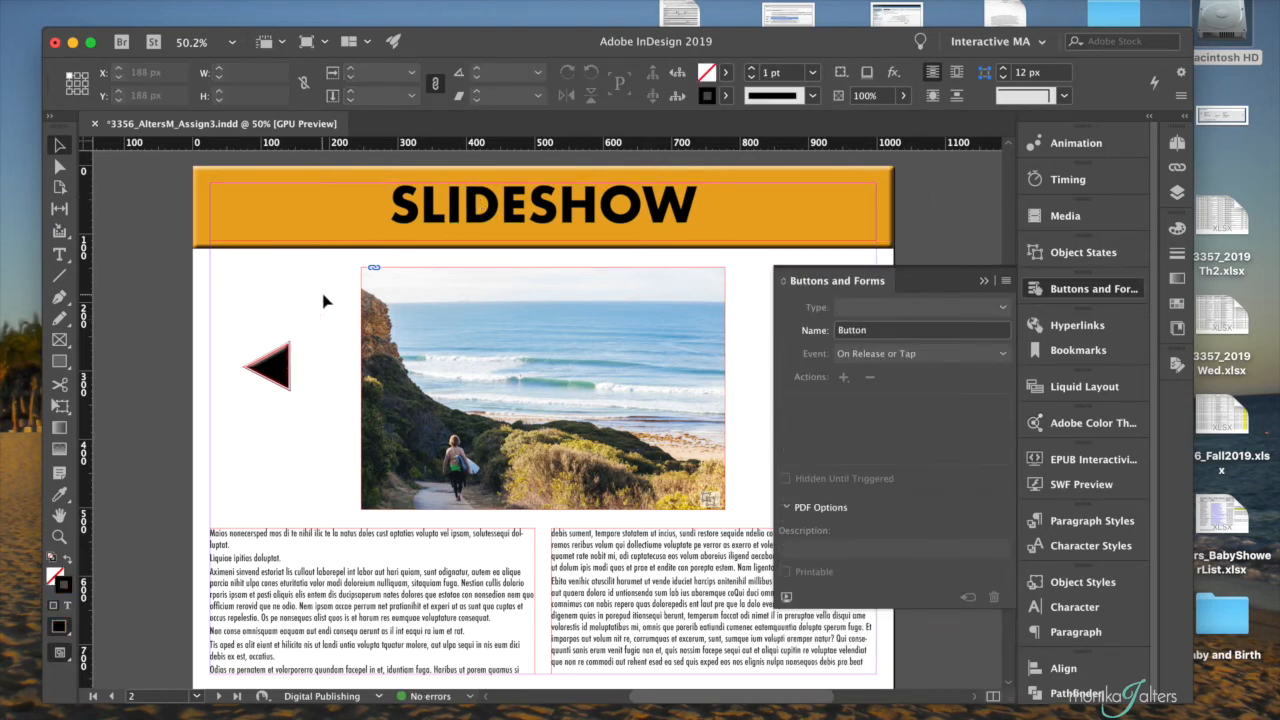
{"action": "left_click", "coordinate": [283, 368]}
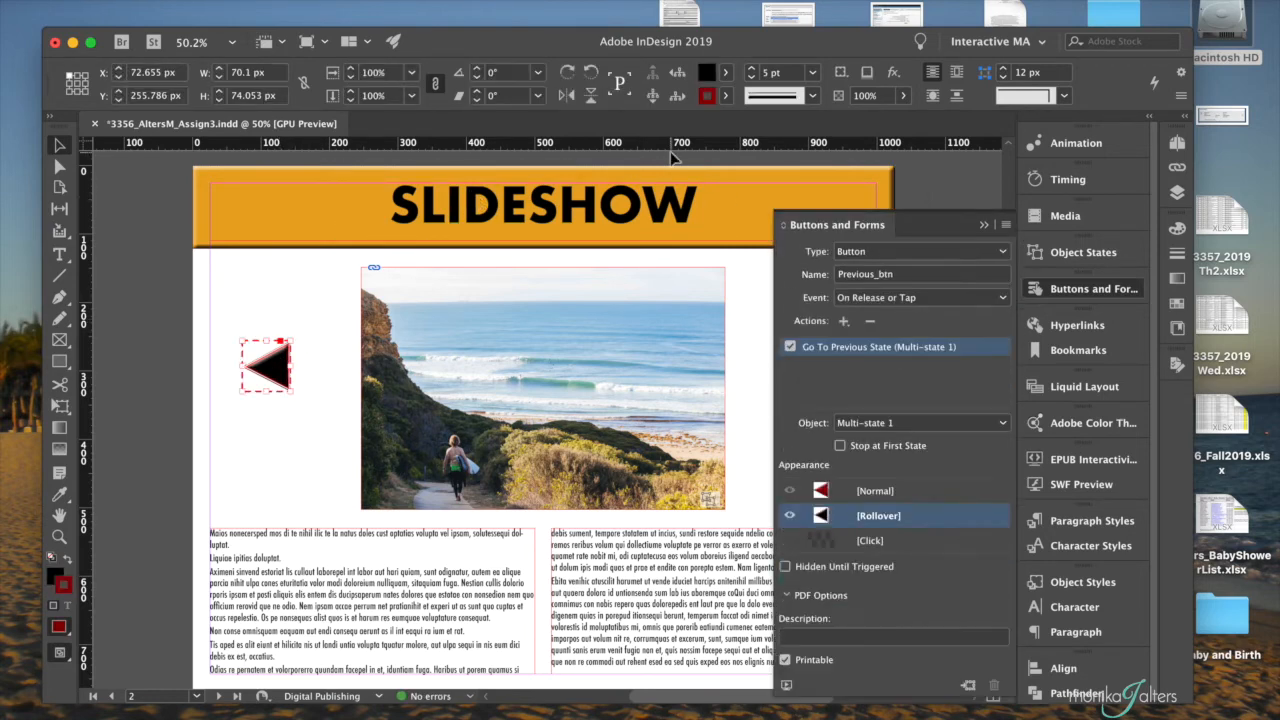
{"action": "left_click", "coordinate": [812, 95]}
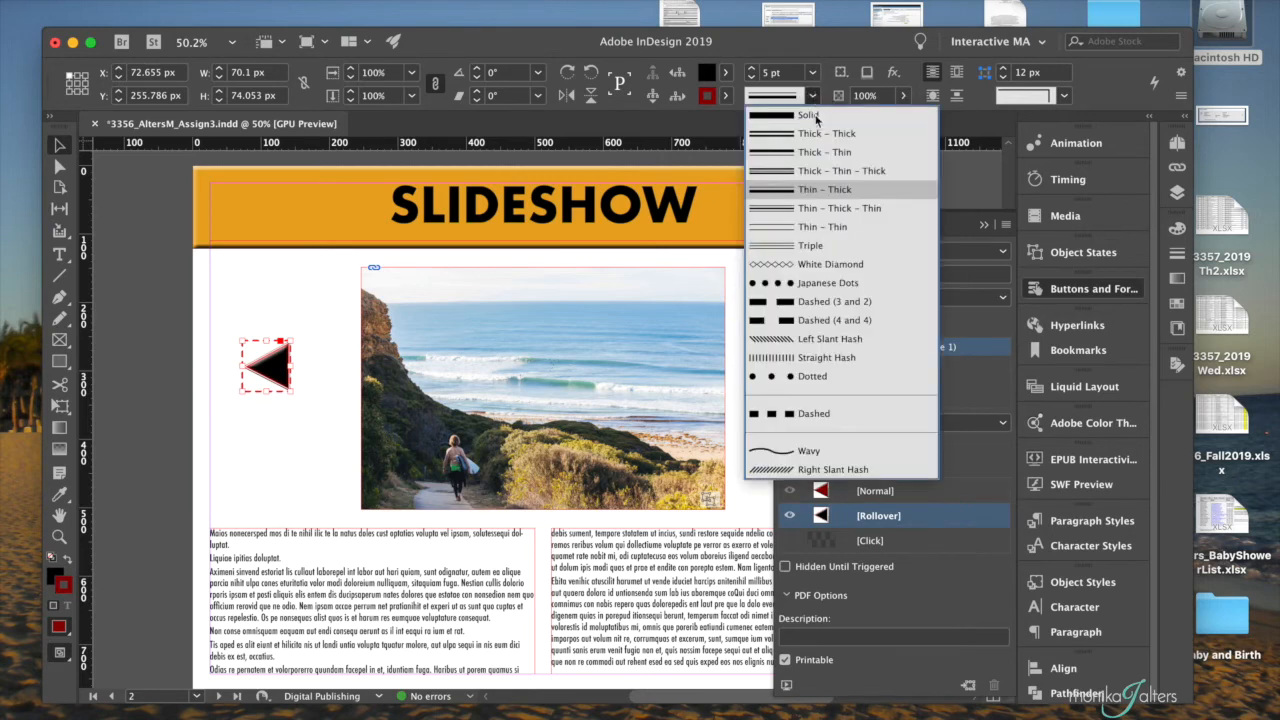
{"action": "left_click", "coordinate": [806, 170]}
{"action": "left_click", "coordinate": [264, 287]}
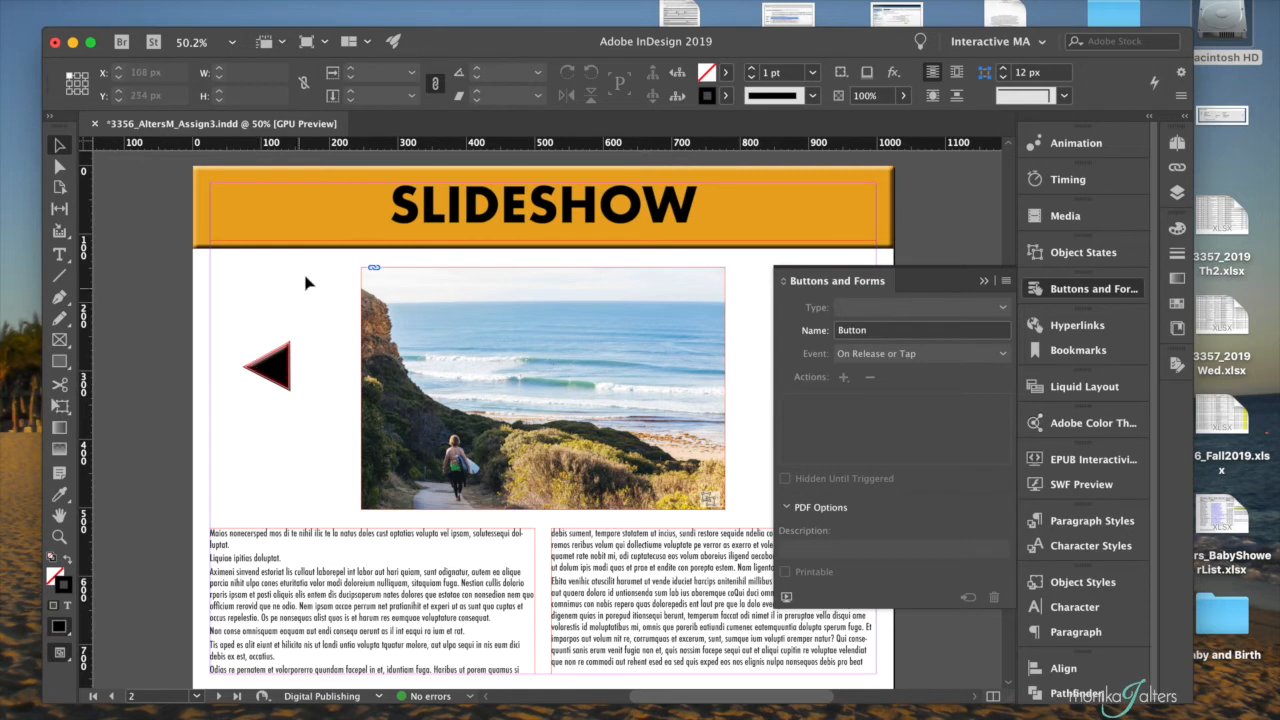
- Set the Previous_btn rollover's stroke type to Thick - Thin and switch the button back to its Normal appearance
{"action": "left_click", "coordinate": [282, 358]}
{"action": "left_click", "coordinate": [282, 360]}
{"action": "left_click", "coordinate": [903, 95]}
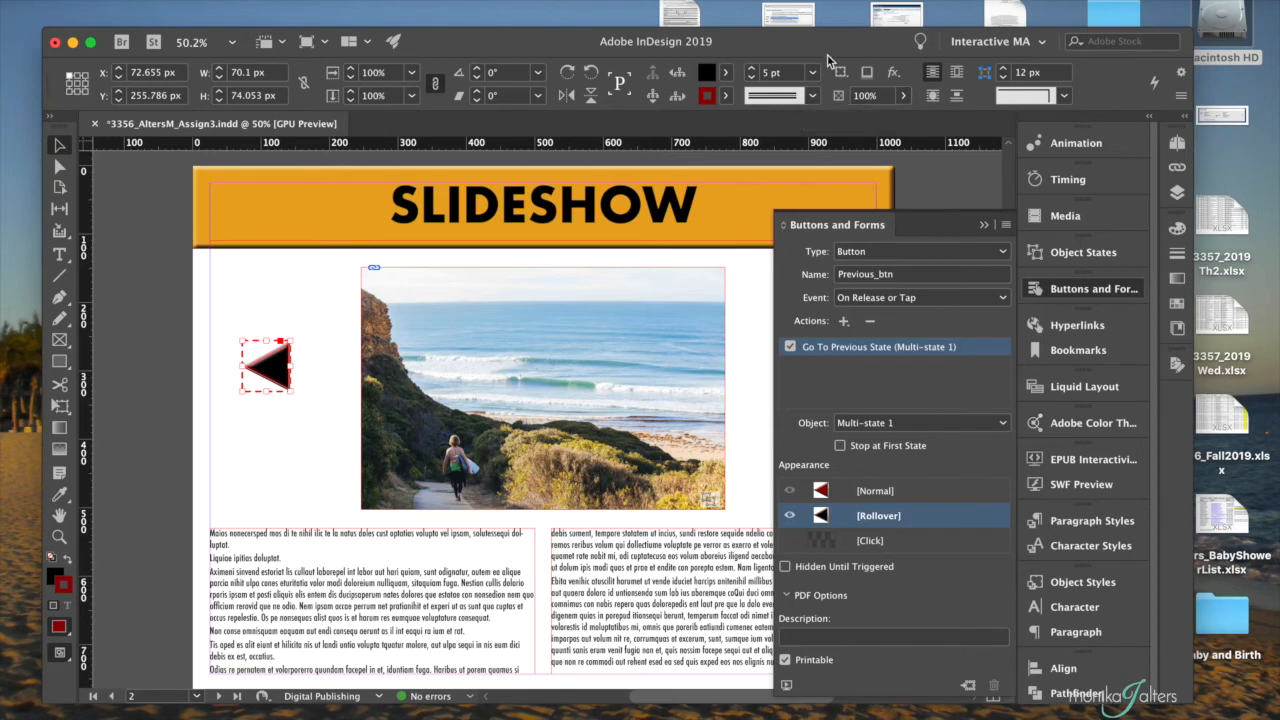
{"action": "left_click", "coordinate": [812, 95]}
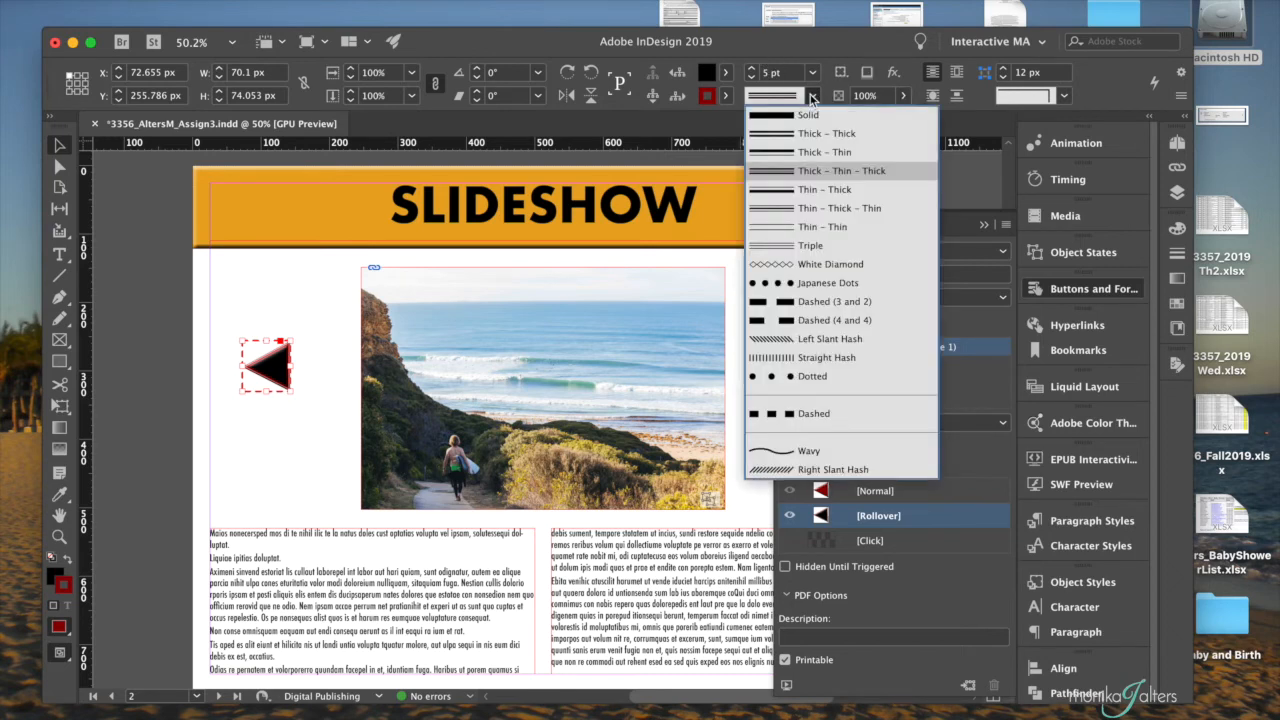
{"action": "left_click", "coordinate": [815, 154]}
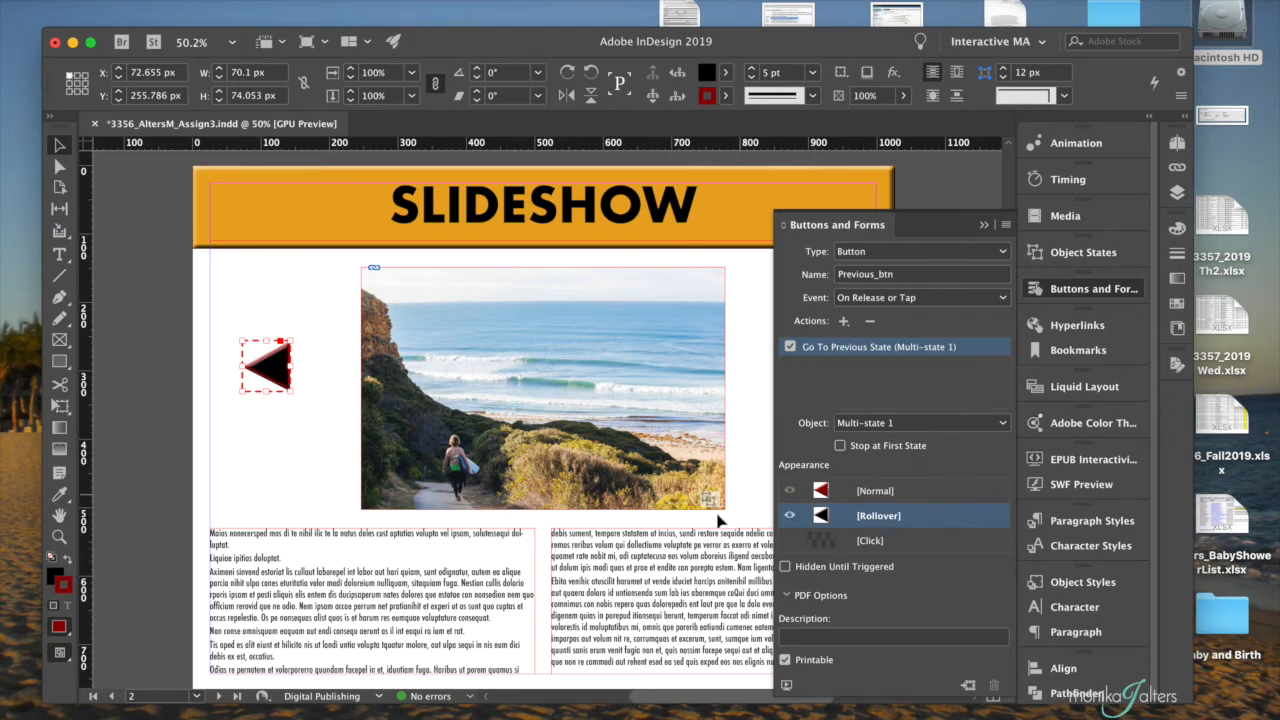
{"action": "left_click", "coordinate": [943, 491]}
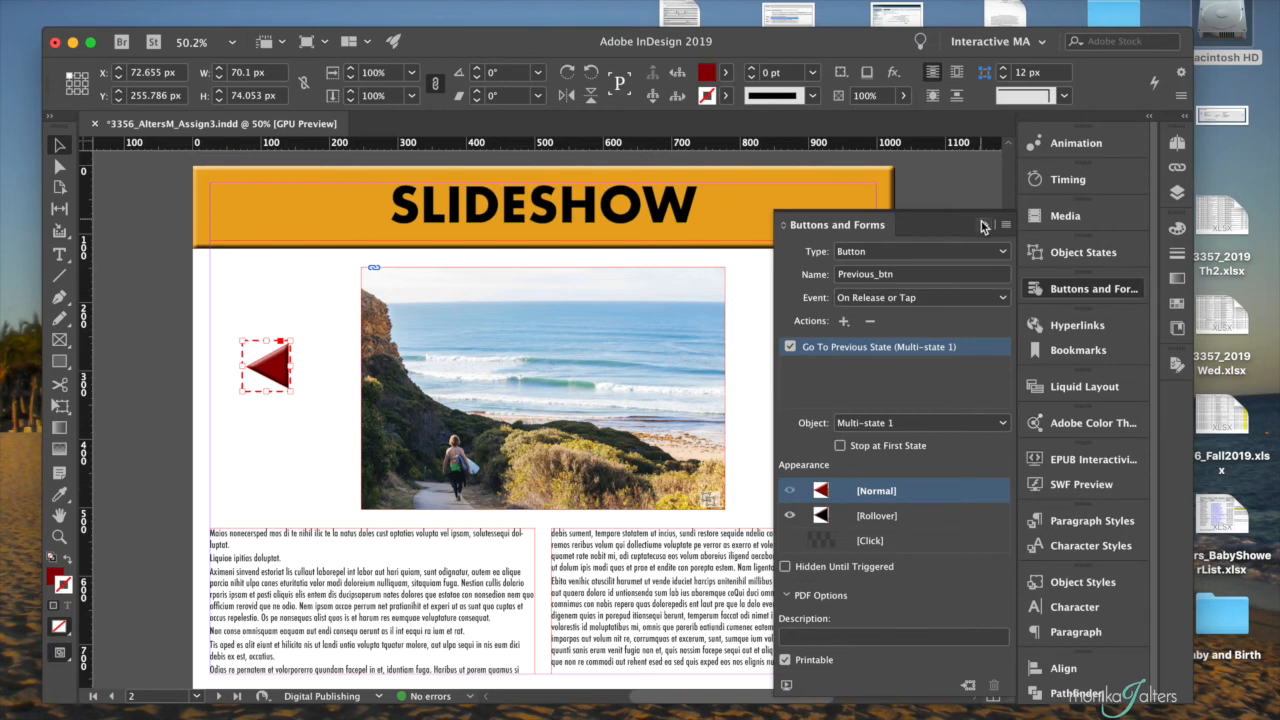
{"action": "left_click", "coordinate": [981, 228]}
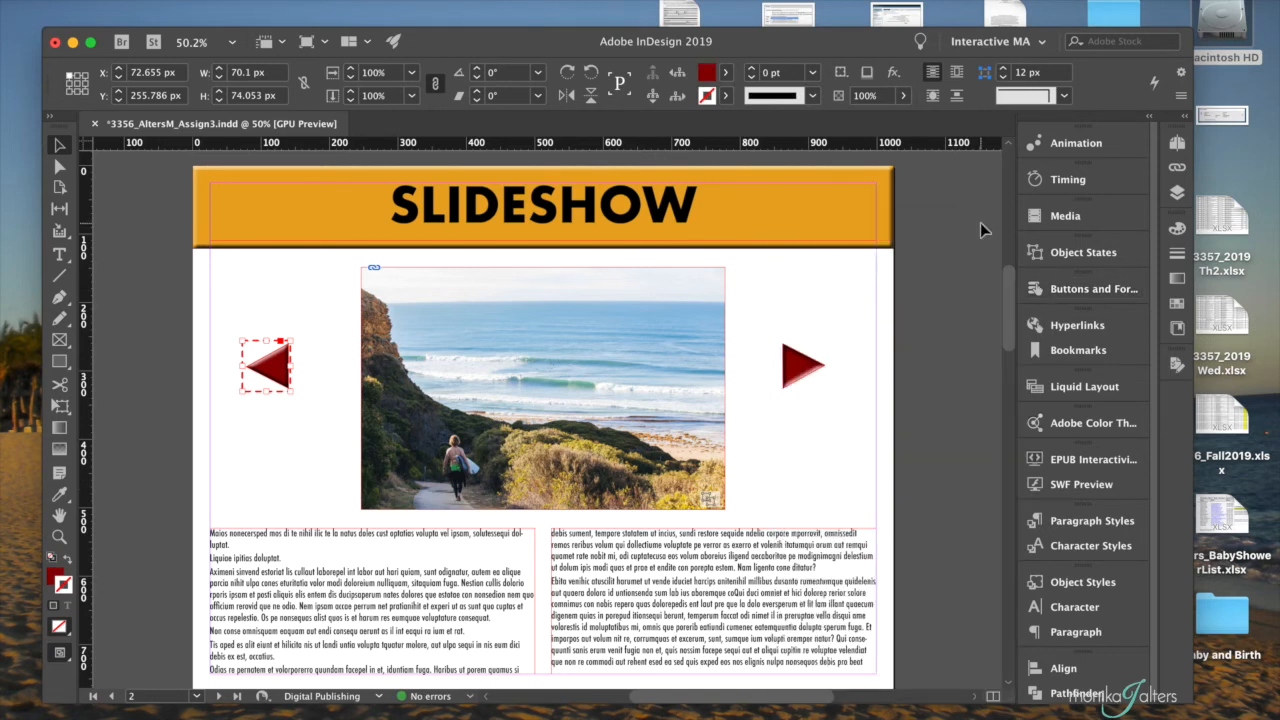
- Convert the right-pointing triangle into a button and name it Next_btn
{"action": "left_click", "coordinate": [752, 470]}
{"action": "left_click", "coordinate": [812, 374]}
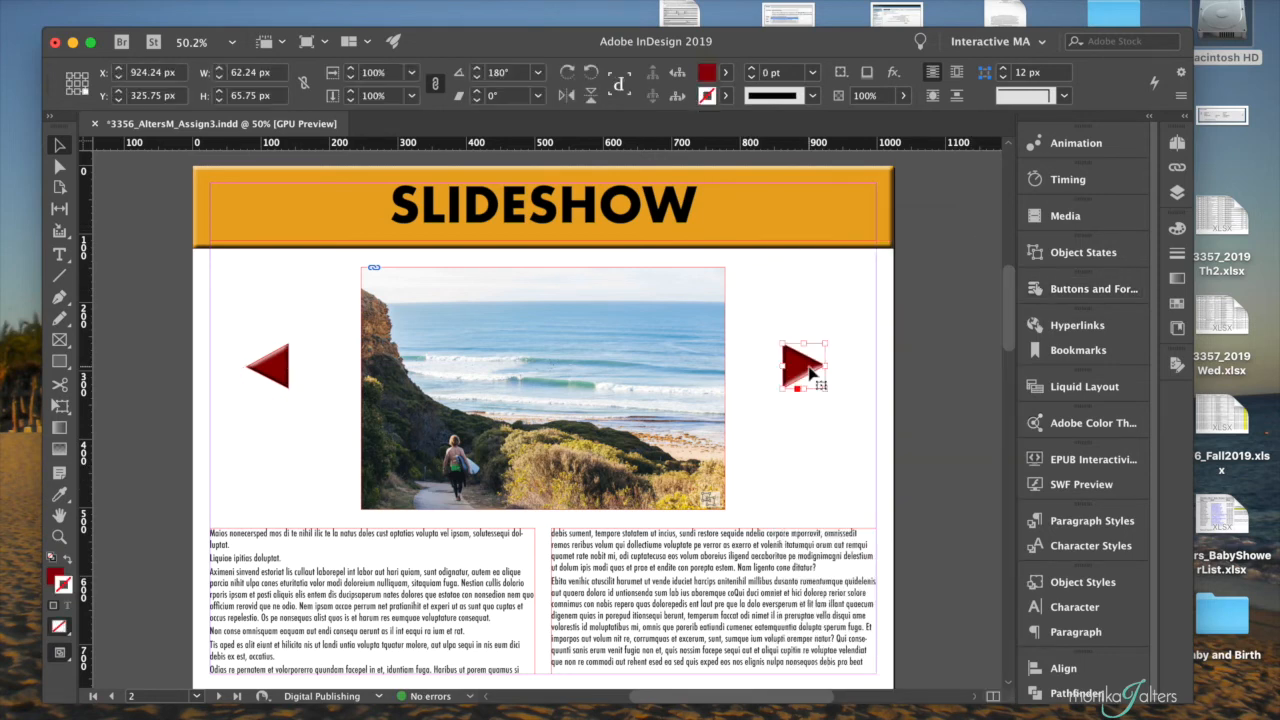
{"action": "left_click", "coordinate": [1092, 289]}
{"action": "left_click", "coordinate": [865, 308]}
{"action": "left_click", "coordinate": [865, 322]}
{"action": "triple_click", "coordinate": [866, 316]}
{"action": "type", "text": "Next_btn"}
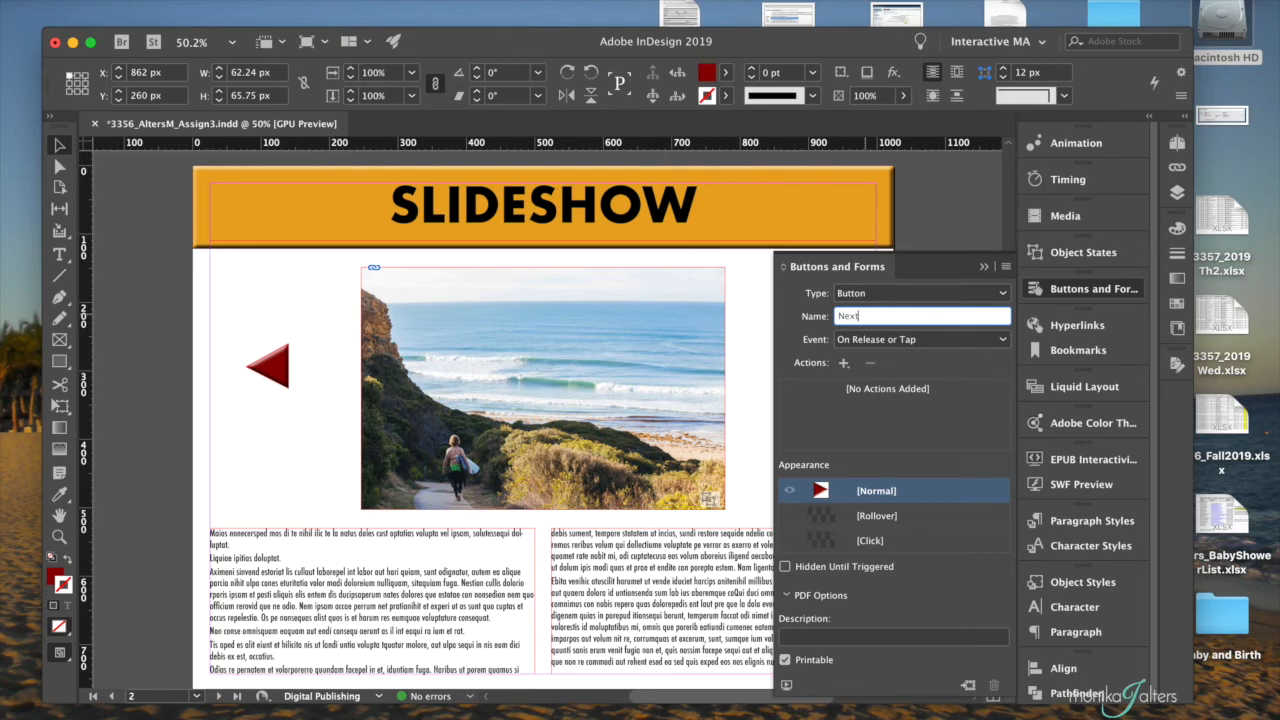
- Give Next_btn a Go To Next State action for Multi-state 1, using the On Release or Tap event
{"action": "left_click", "coordinate": [908, 340]}
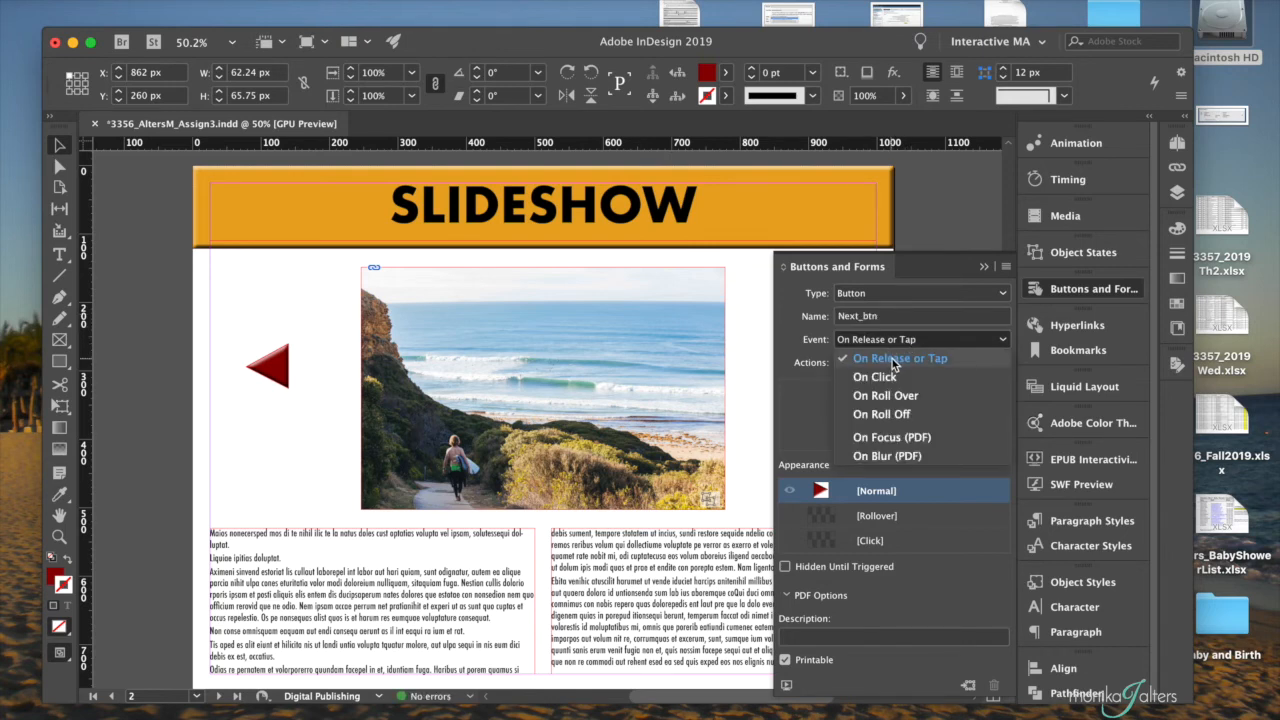
{"action": "left_click", "coordinate": [892, 358]}
{"action": "left_click", "coordinate": [843, 364]}
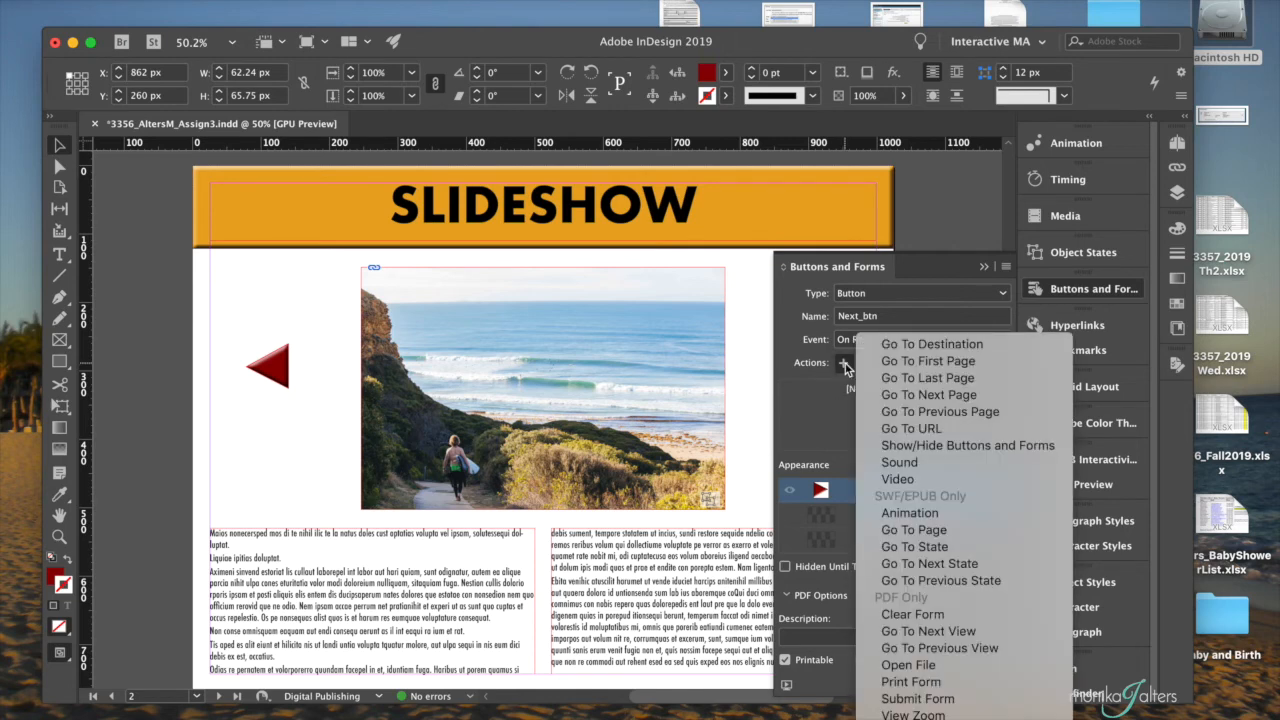
{"action": "left_click", "coordinate": [910, 564]}
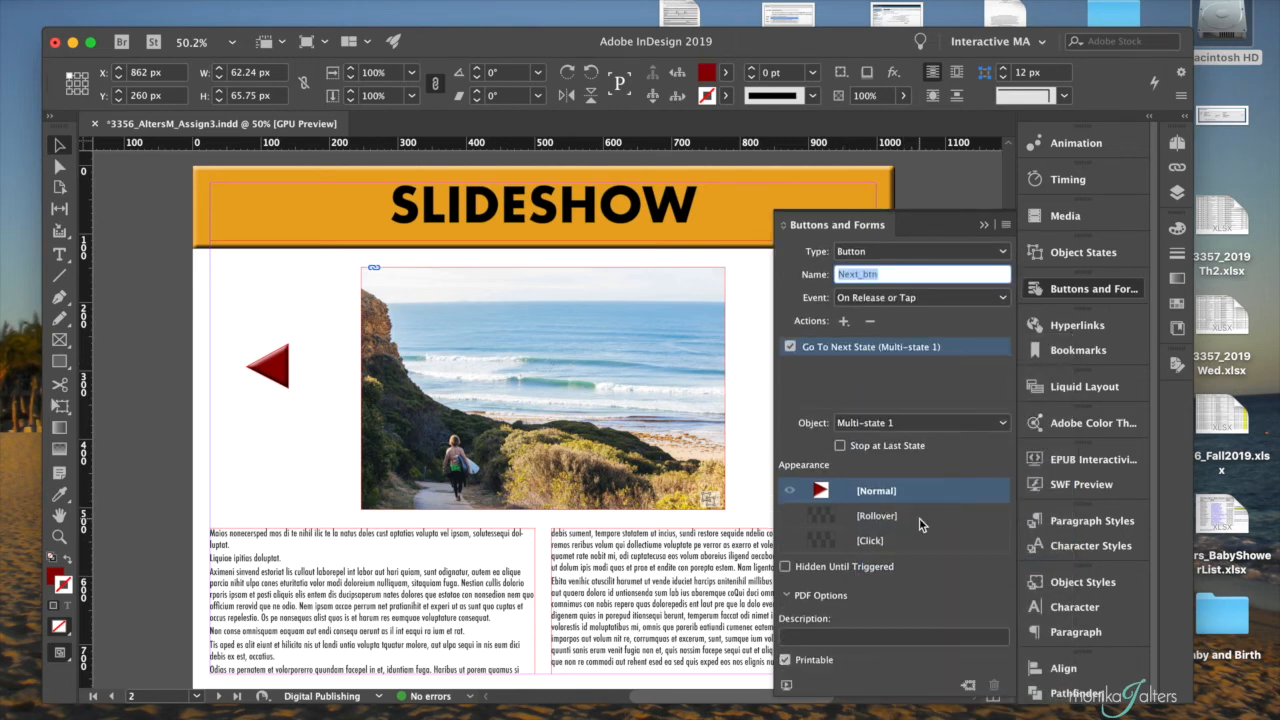
- Add a Rollover appearance to Next_btn and fill it with [Black]
{"action": "left_click", "coordinate": [924, 522]}
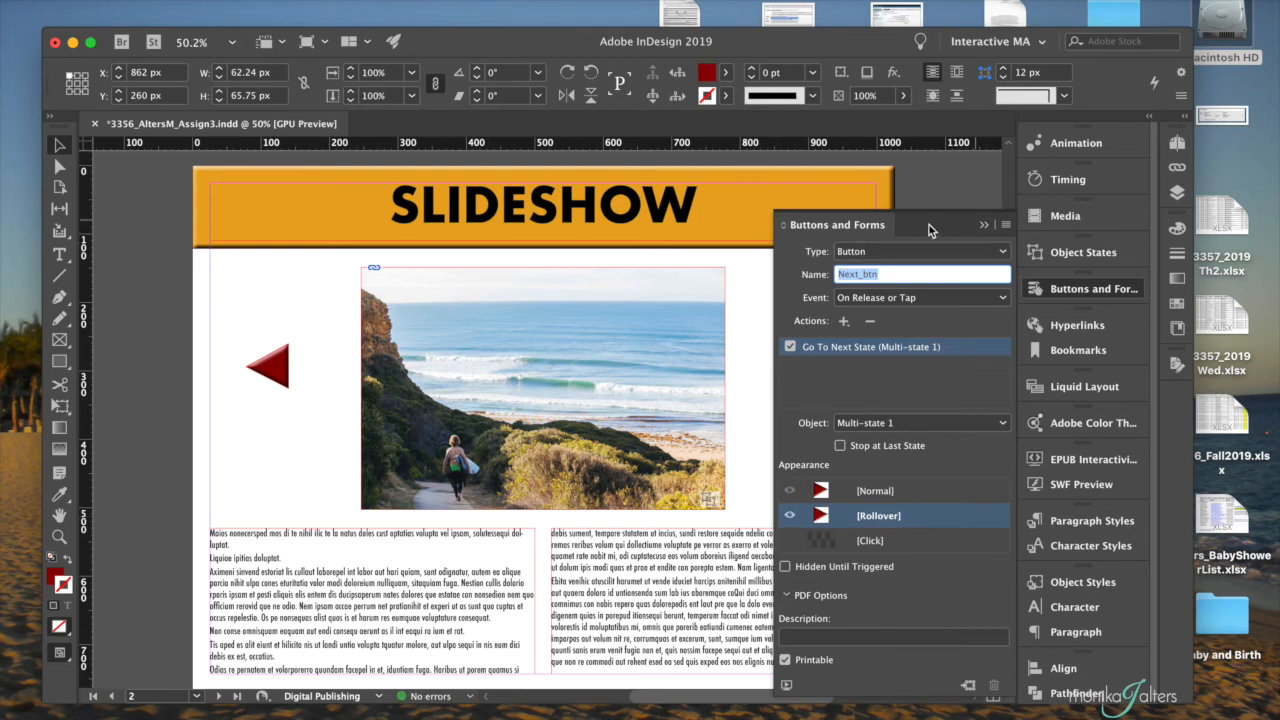
{"action": "left_click_drag", "start_coordinate": [952, 229], "coordinate": [489, 231]}
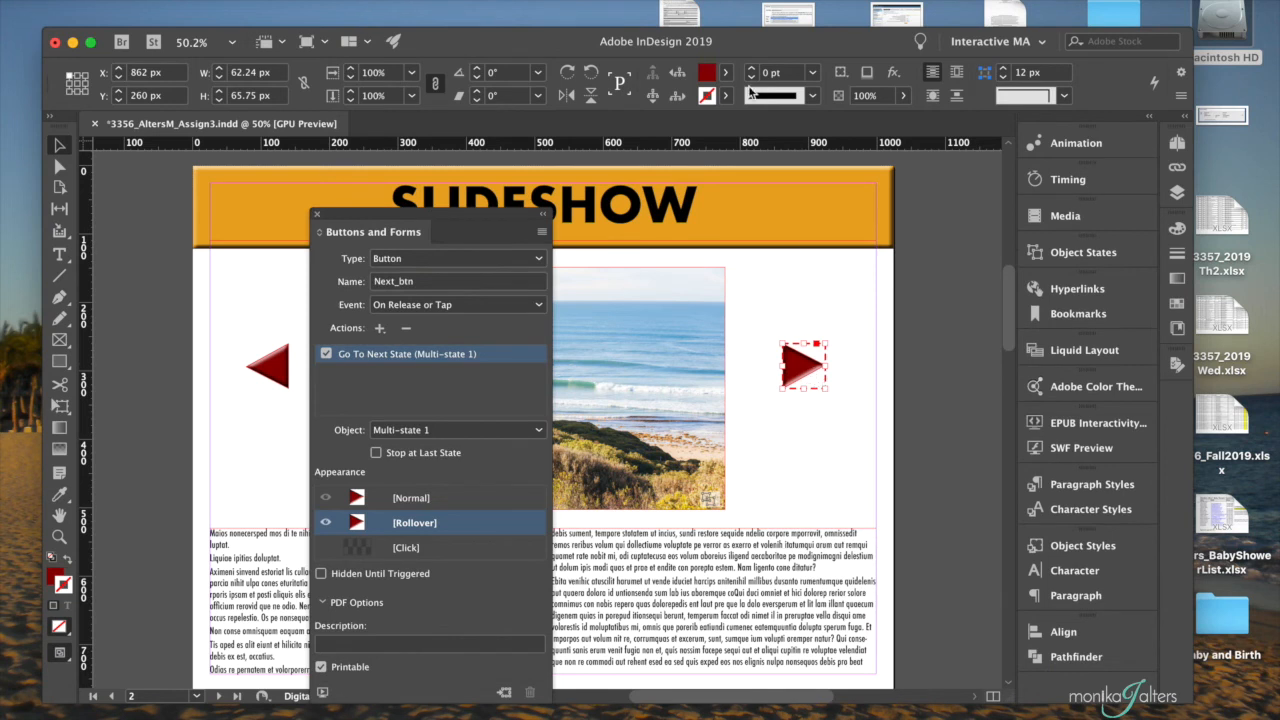
{"action": "left_click", "coordinate": [726, 73]}
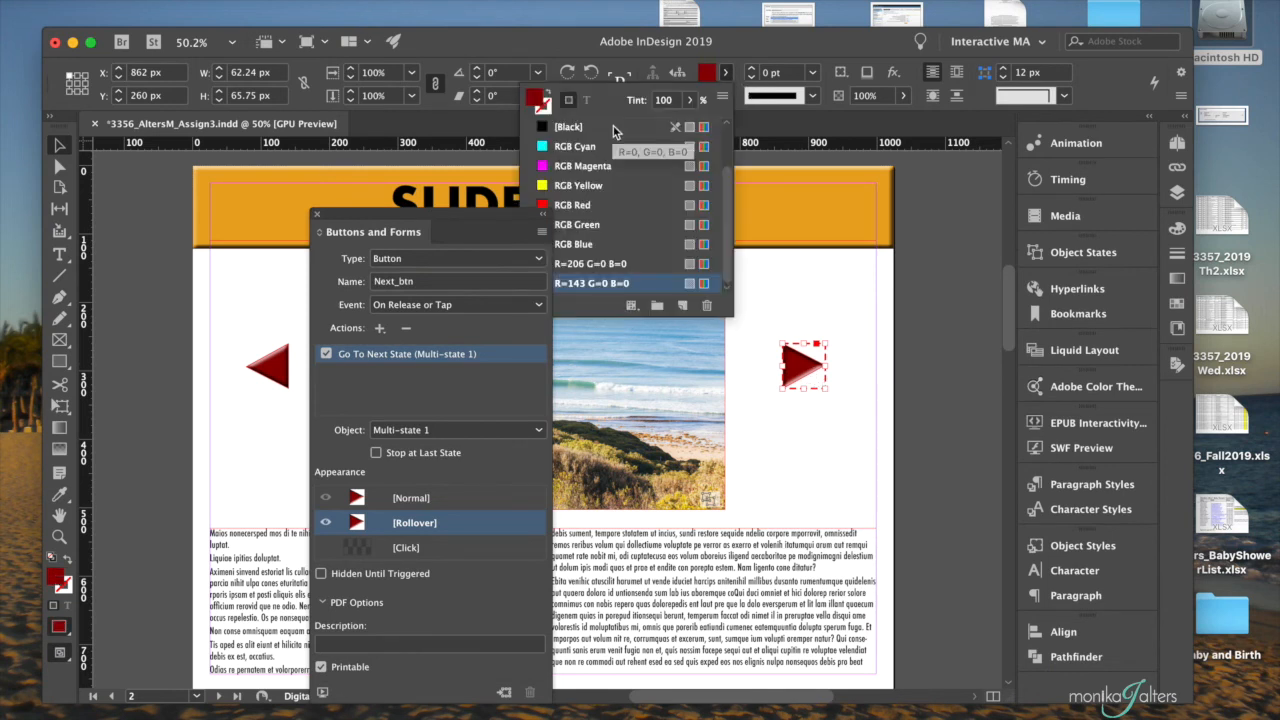
{"action": "scroll", "coordinate": [620, 135], "scroll_direction": "up", "scroll_amount": 3}
{"action": "left_click", "coordinate": [570, 186]}
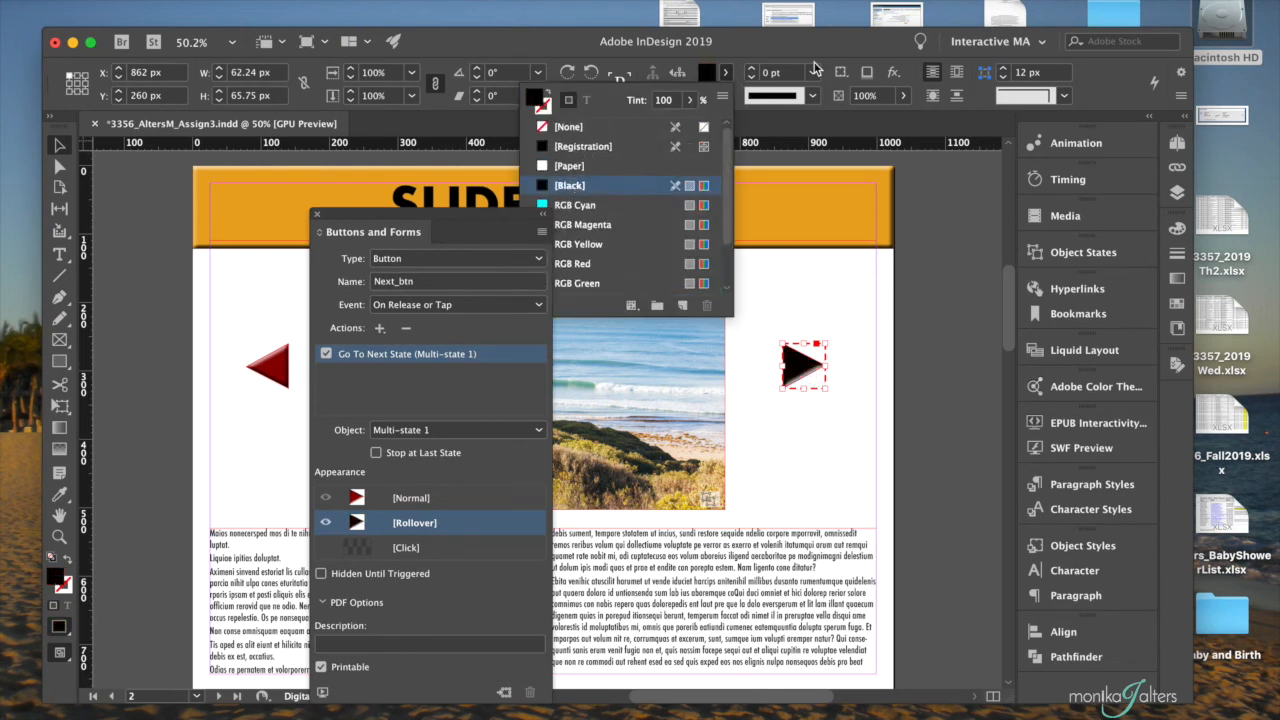
- Set the Next_btn rollover's stroke to 5 pt with the Thick - Thin type and switch the button back to its Normal appearance
{"action": "left_click", "coordinate": [752, 69]}
{"action": "left_click", "coordinate": [752, 69]}
{"action": "left_click", "coordinate": [752, 69]}
{"action": "left_click", "coordinate": [752, 69]}
{"action": "left_click", "coordinate": [752, 69]}
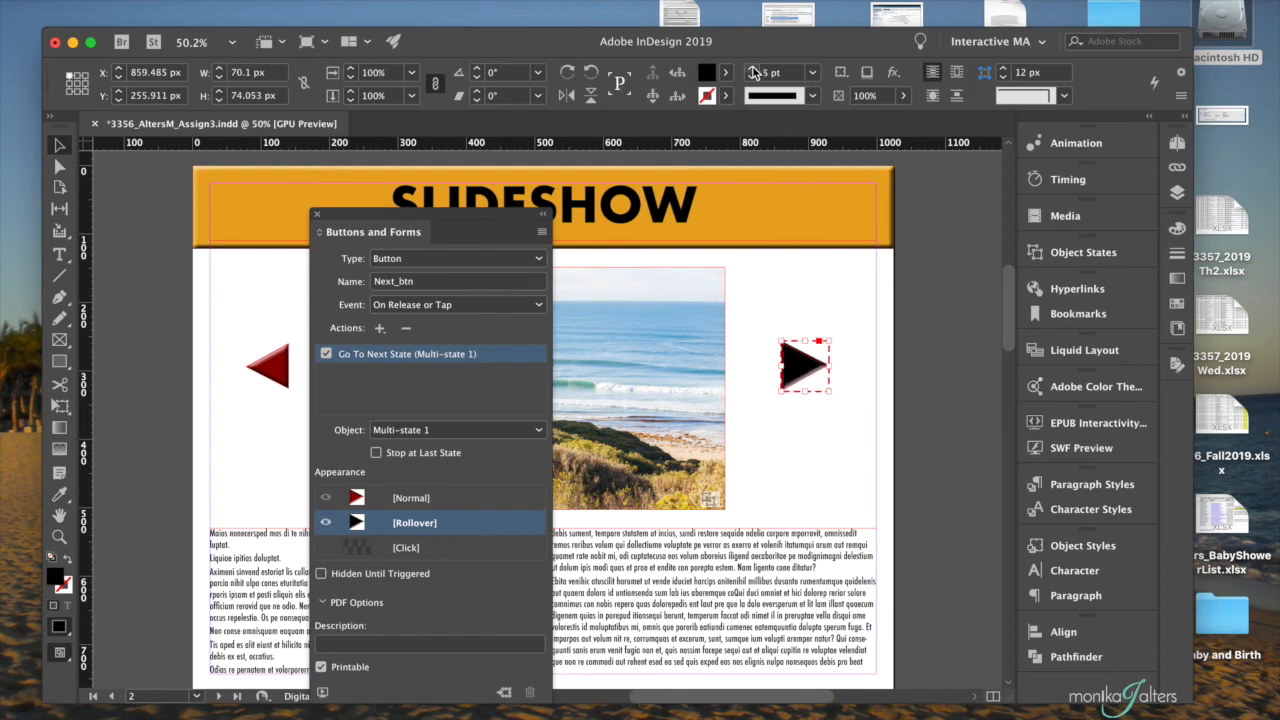
{"action": "left_click", "coordinate": [813, 99]}
{"action": "left_click", "coordinate": [812, 152]}
{"action": "left_click", "coordinate": [437, 500]}
- Dock the floating Buttons and Forms settings back among the collapsed groups and save the document
{"action": "left_click_drag", "start_coordinate": [467, 222], "coordinate": [1044, 163]}
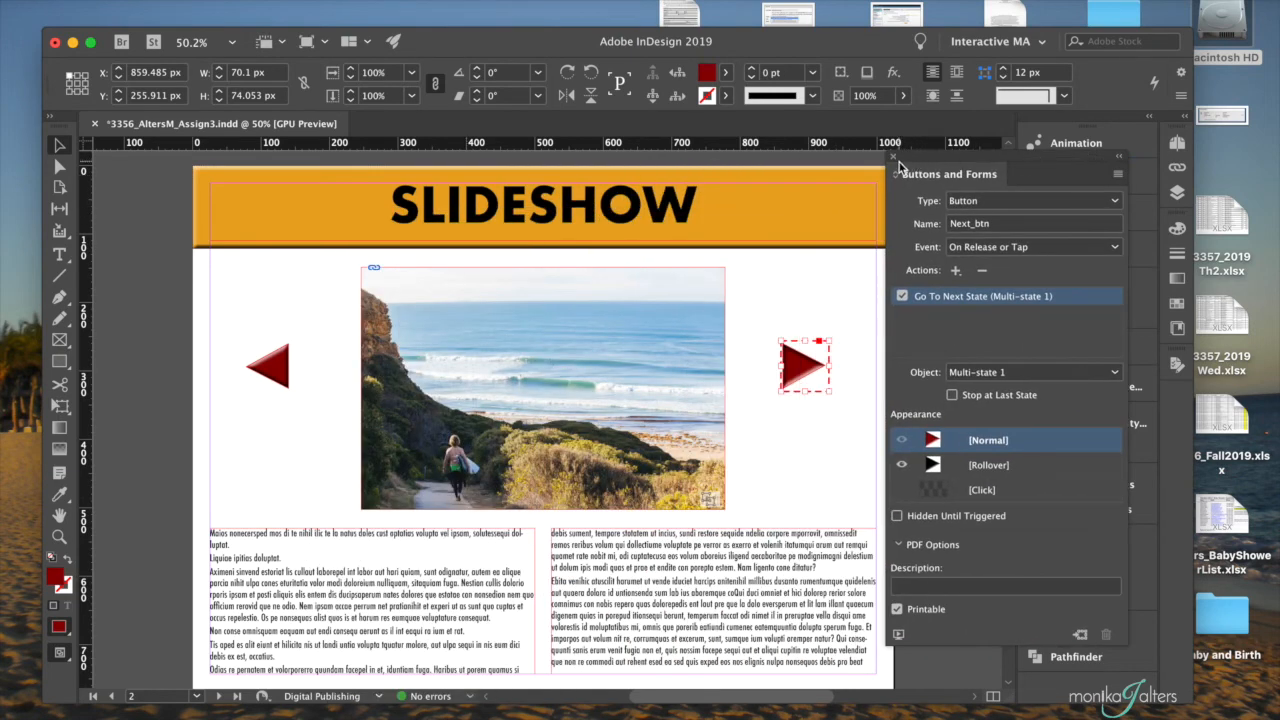
{"action": "left_click_drag", "start_coordinate": [1016, 155], "coordinate": [1097, 240]}
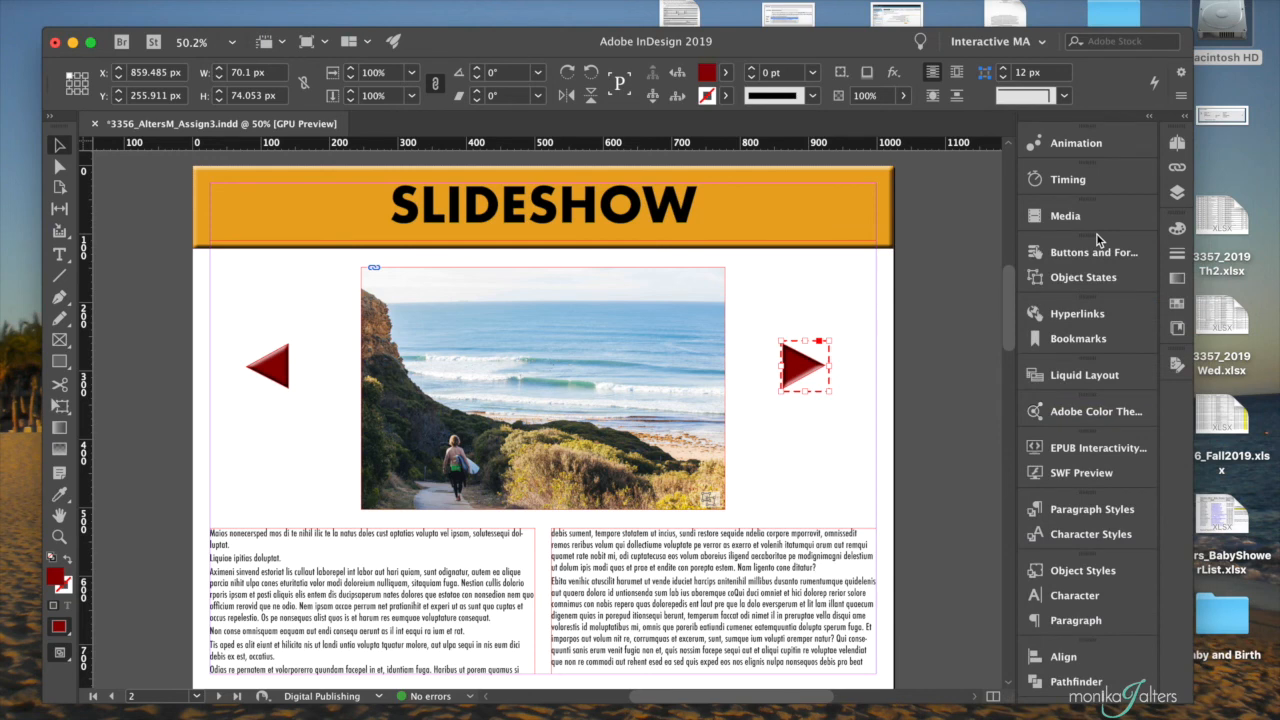
{"action": "key", "text": "super+s"}
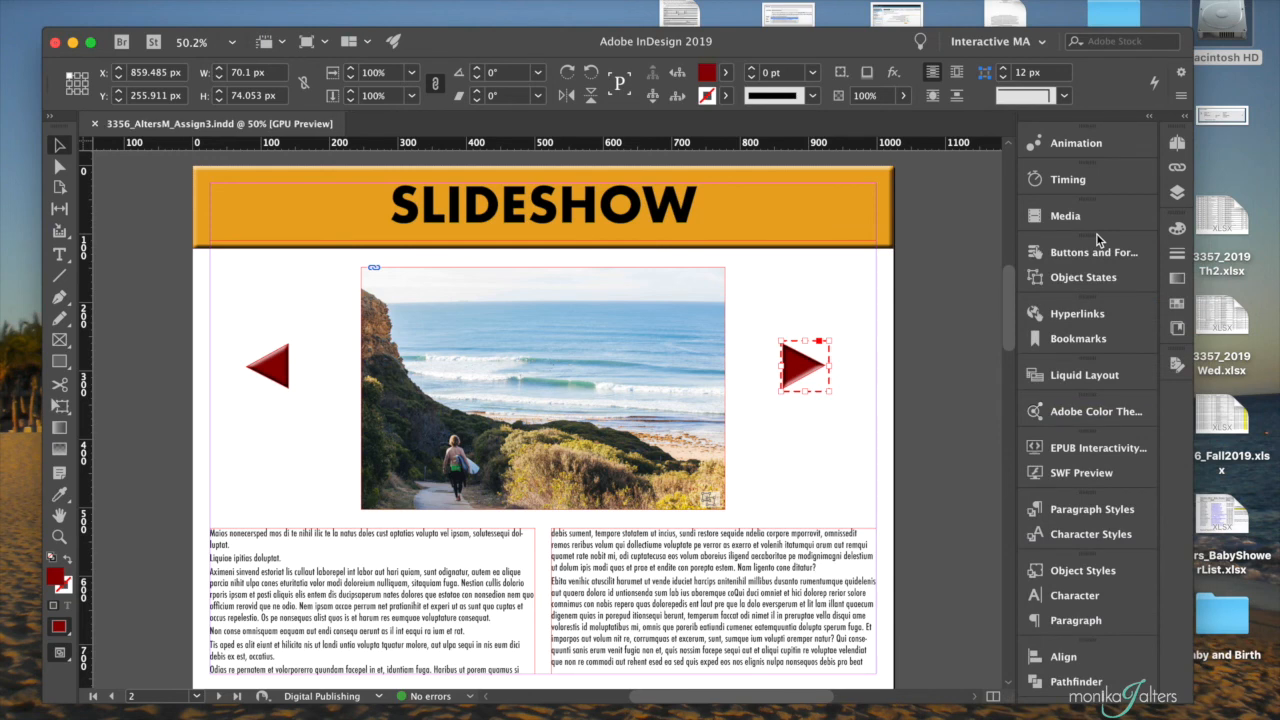
- Play an SWF preview of the Slideshow page and enlarge the preview area
{"action": "left_click", "coordinate": [1078, 473]}
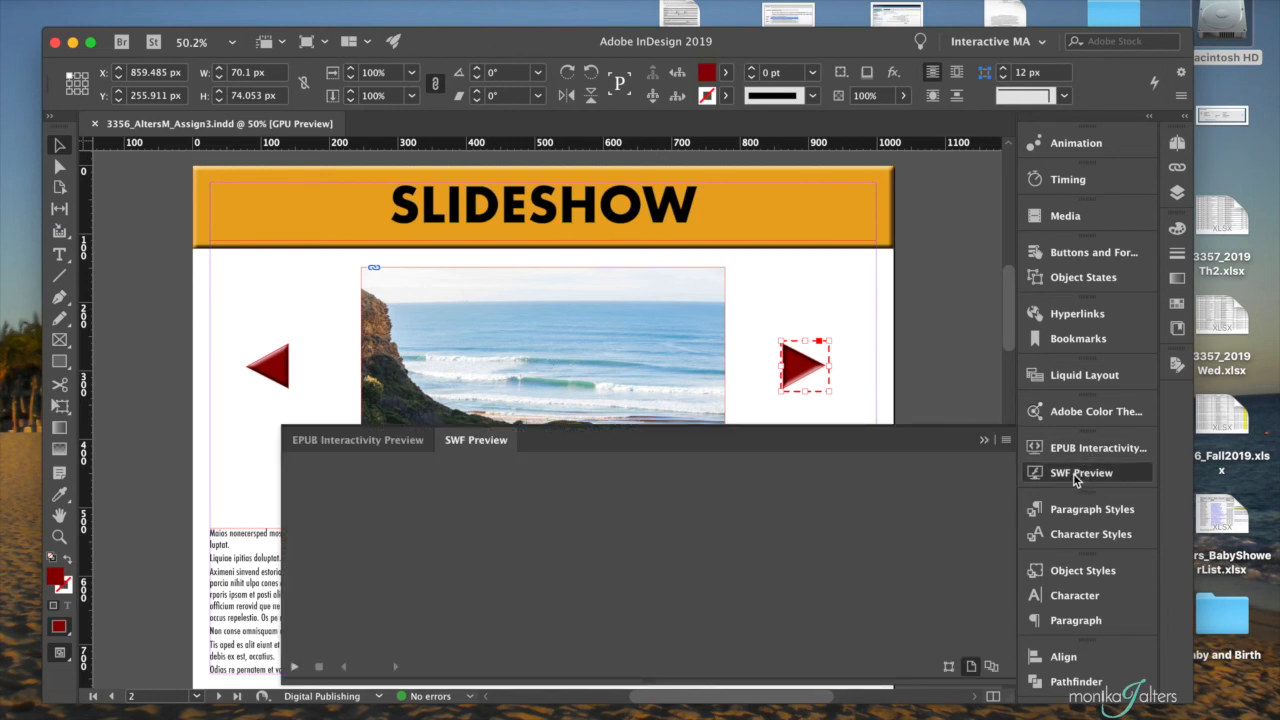
{"action": "left_click", "coordinate": [295, 668]}
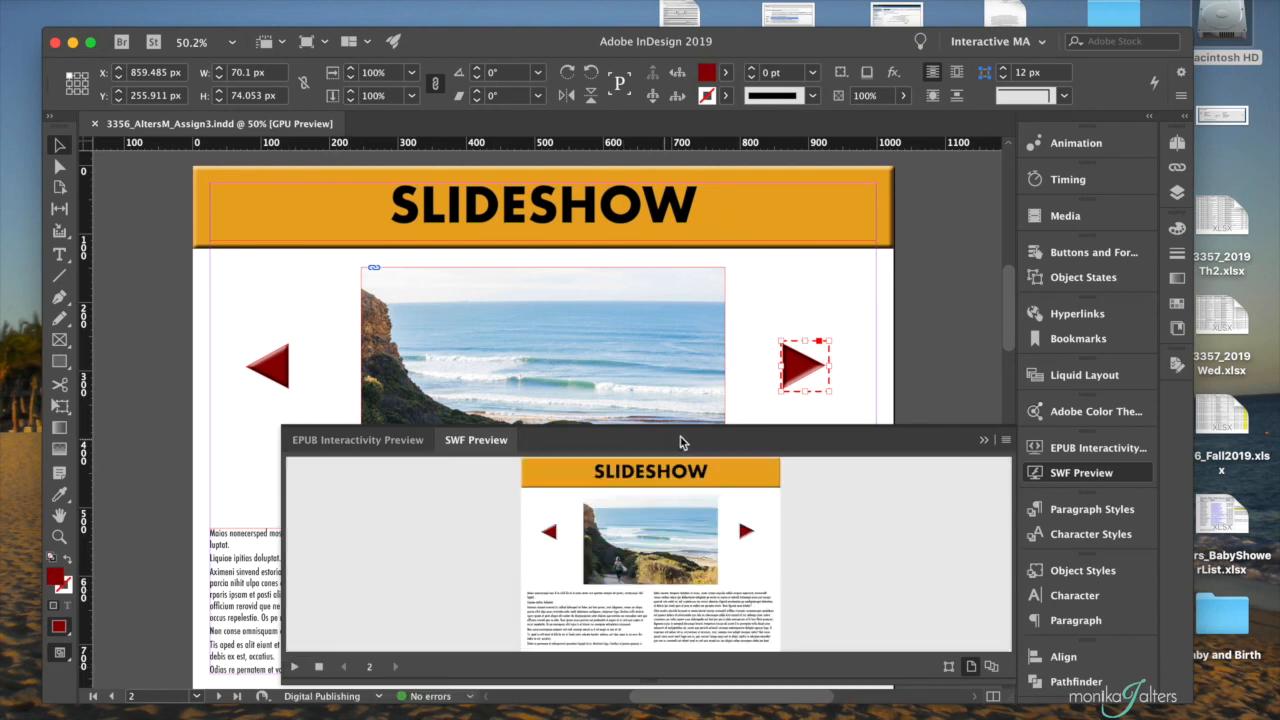
{"action": "left_click_drag", "start_coordinate": [283, 684], "coordinate": [223, 697]}
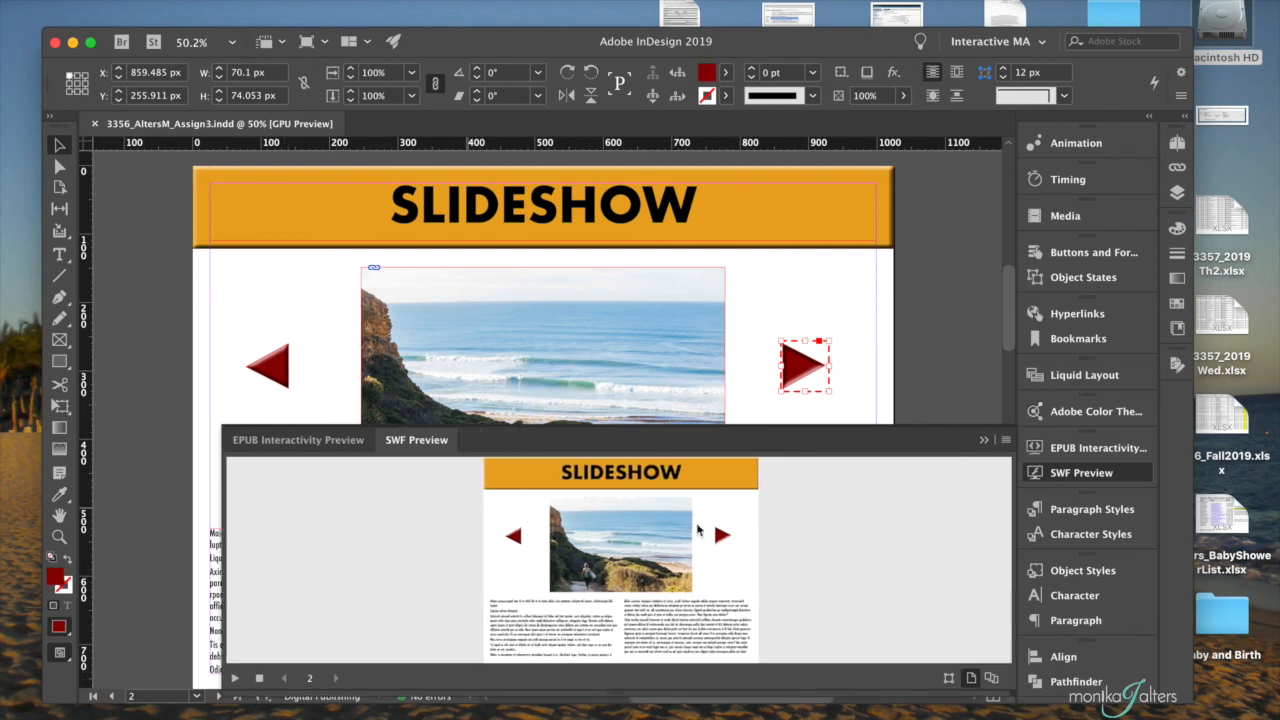
- Test the next and previous arrow buttons repeatedly in the SWF preview to check the photo changes and rollovers, and close the preview
{"action": "left_click", "coordinate": [720, 536]}
{"action": "left_click", "coordinate": [720, 536]}
{"action": "left_click", "coordinate": [719, 537]}
{"action": "left_click", "coordinate": [512, 538]}
{"action": "left_click", "coordinate": [513, 540]}
{"action": "left_click", "coordinate": [513, 540]}
{"action": "left_click", "coordinate": [513, 540]}
{"action": "left_click", "coordinate": [513, 540]}
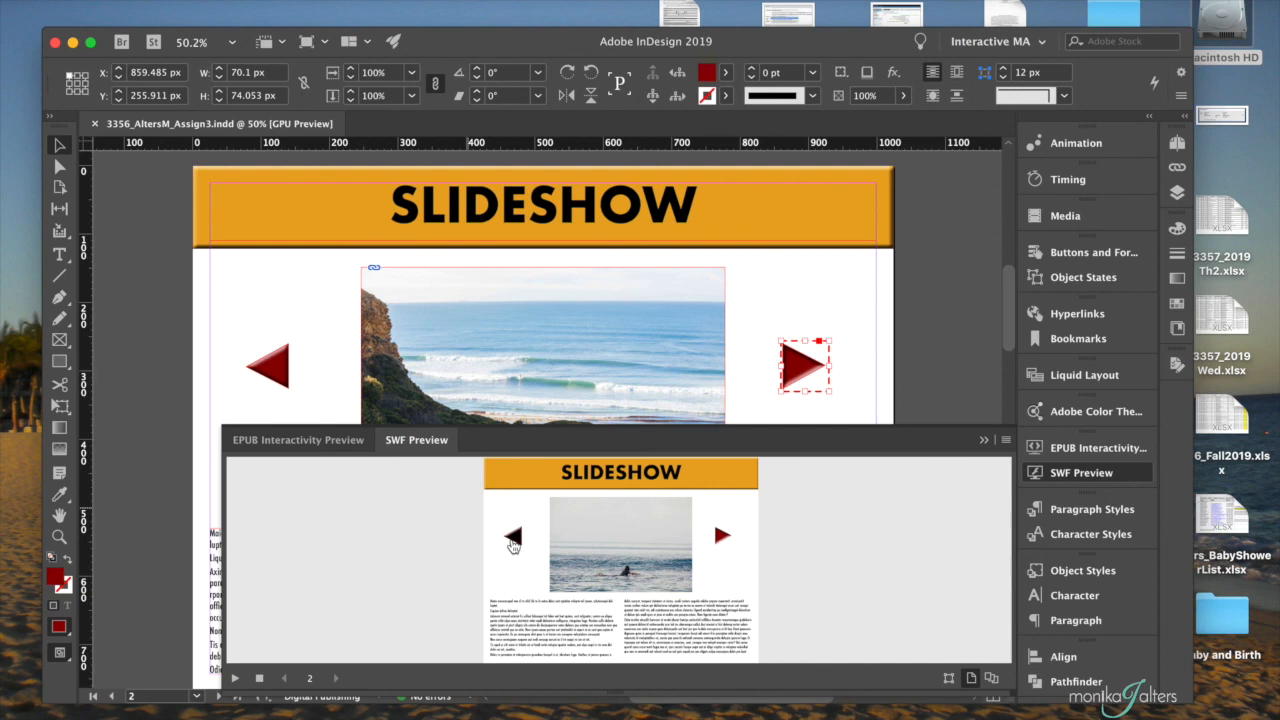
{"action": "left_click", "coordinate": [720, 535]}
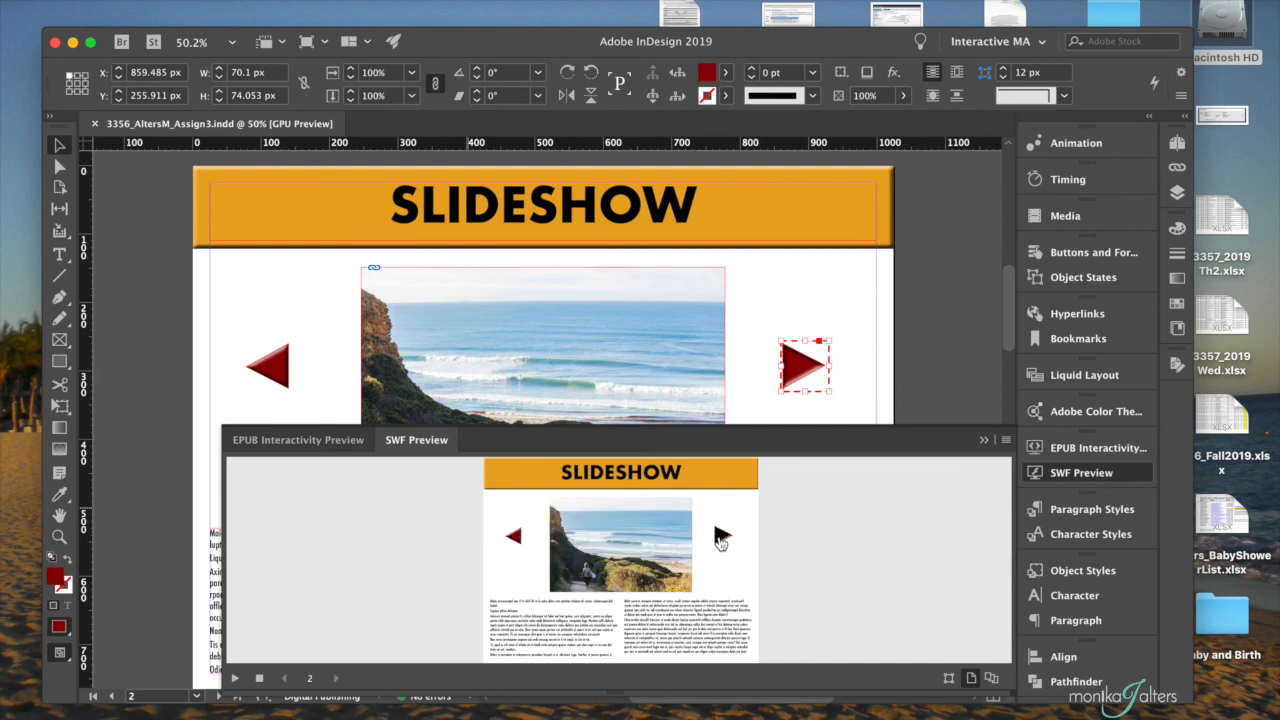
{"action": "left_click", "coordinate": [720, 535]}
{"action": "left_click", "coordinate": [720, 535]}
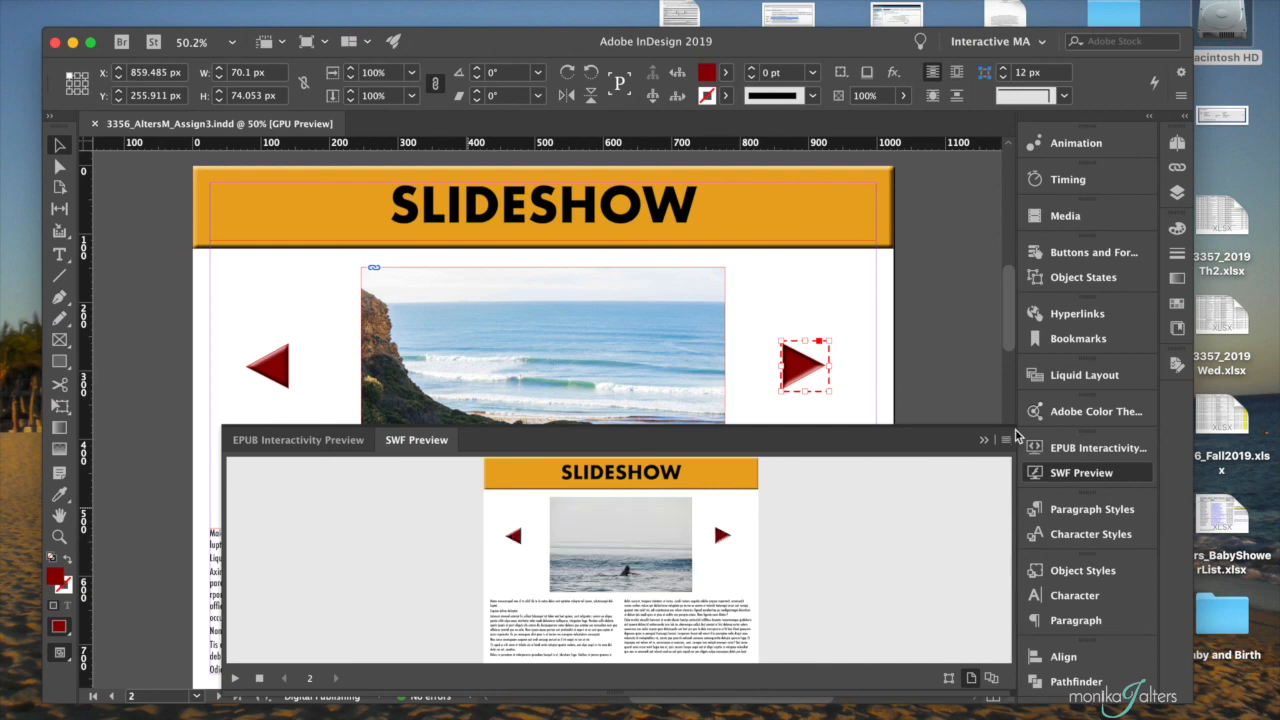
{"action": "left_click", "coordinate": [981, 440]}
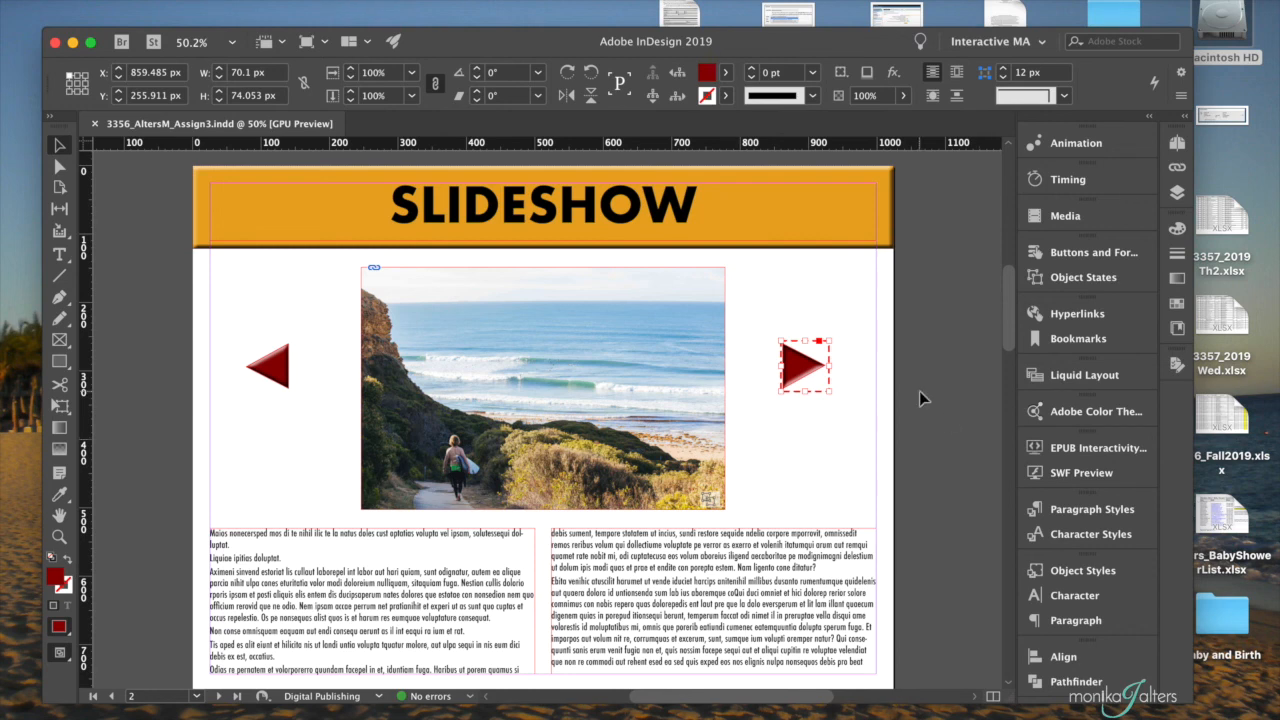